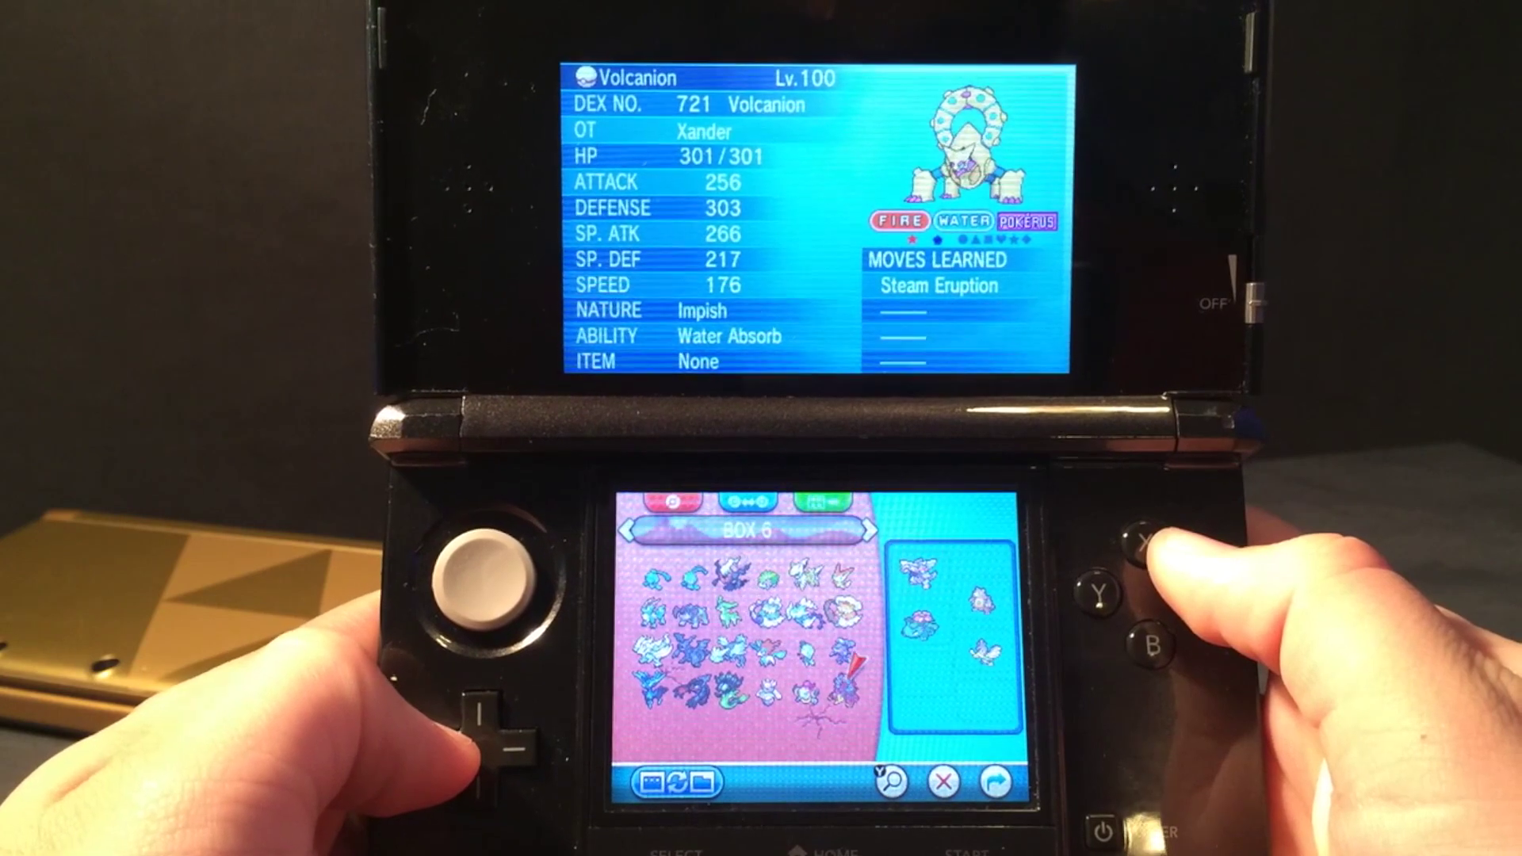
pyautogui.press('Left')
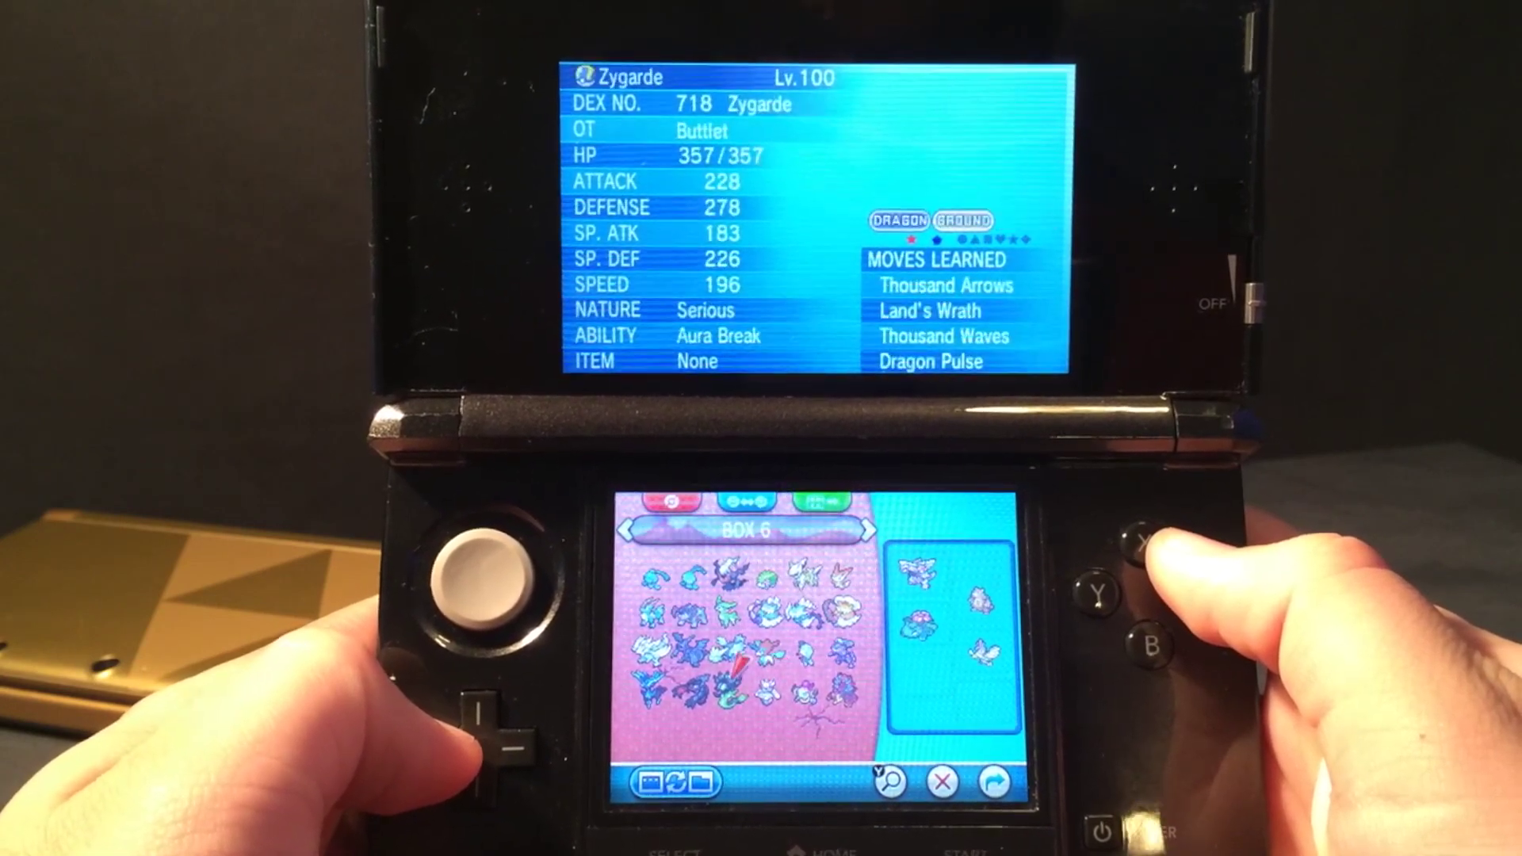
pyautogui.press('Left')
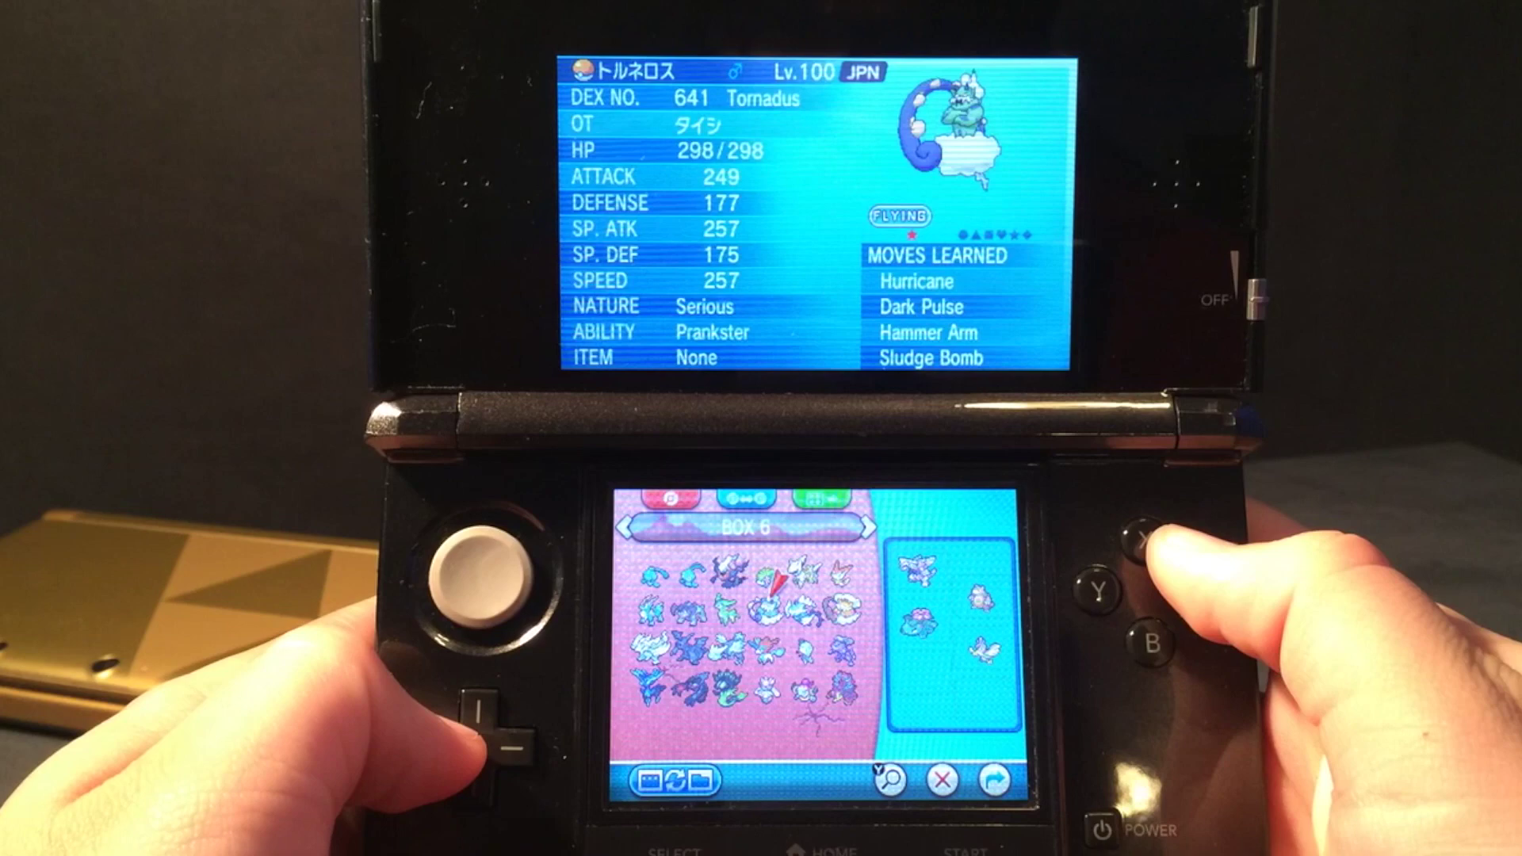
pyautogui.press('Left')
pyautogui.press('Left')
pyautogui.press('Left')
pyautogui.press('Left')
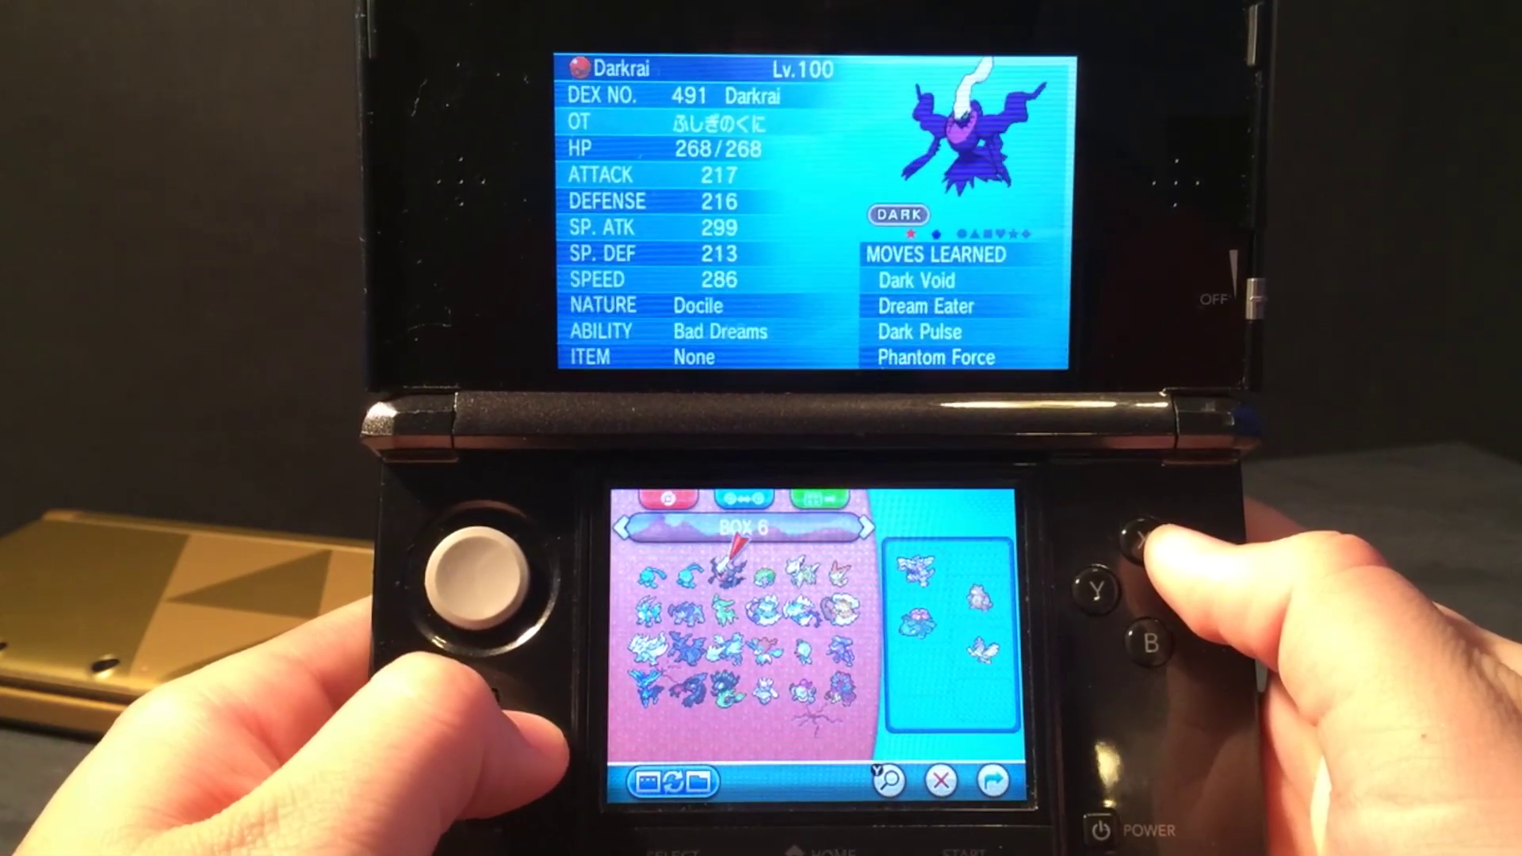
pyautogui.press('Up')
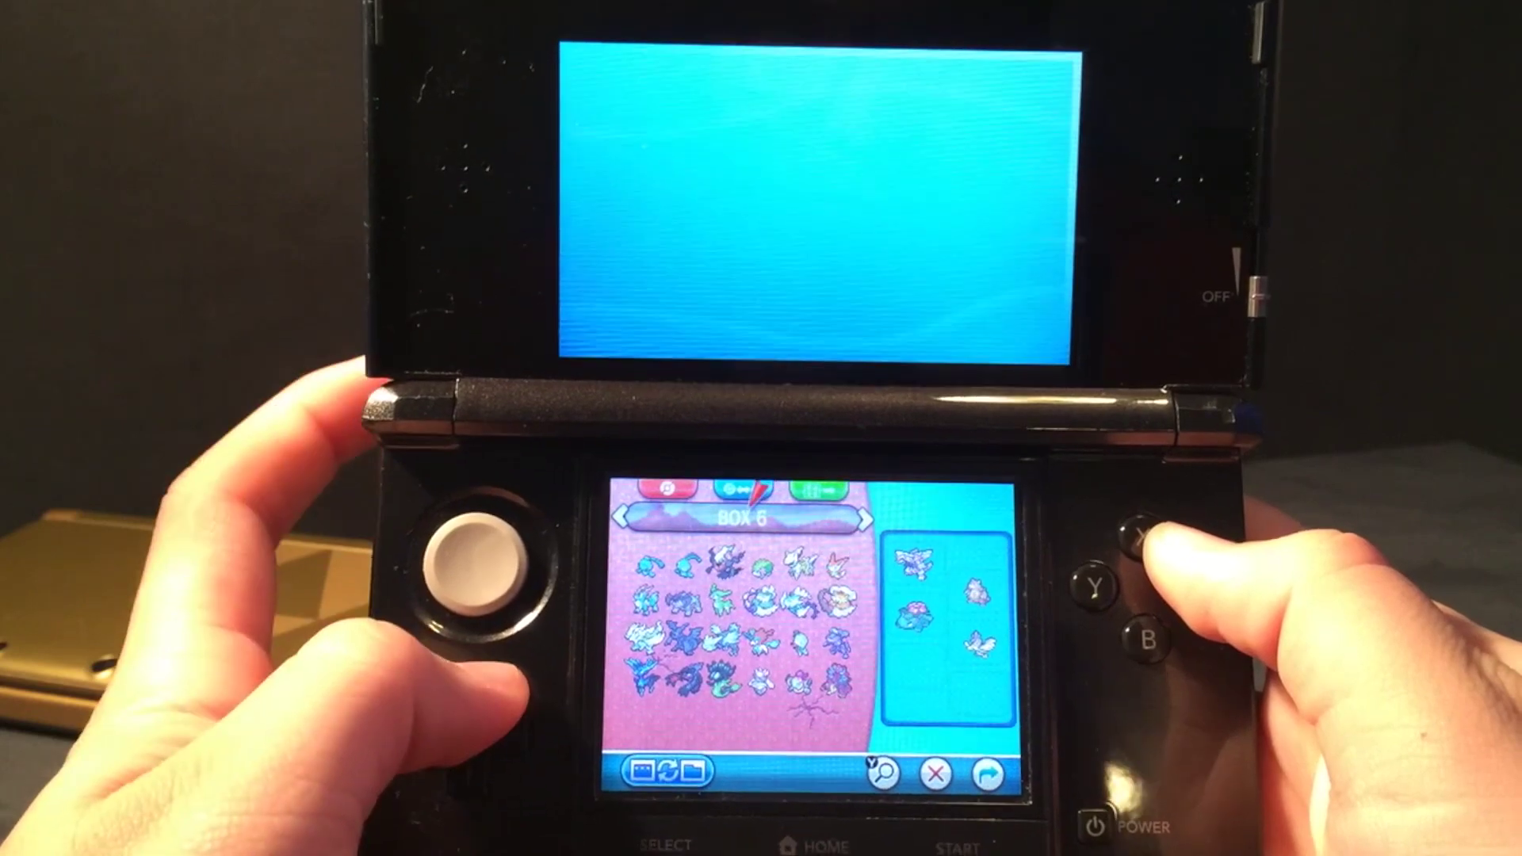
pyautogui.press('Left')
pyautogui.press('Left')
pyautogui.press('Left')
pyautogui.press('Left')
pyautogui.press('Left')
pyautogui.press('Down')
pyautogui.press('Right')
pyautogui.press('Right')
pyautogui.press('Right')
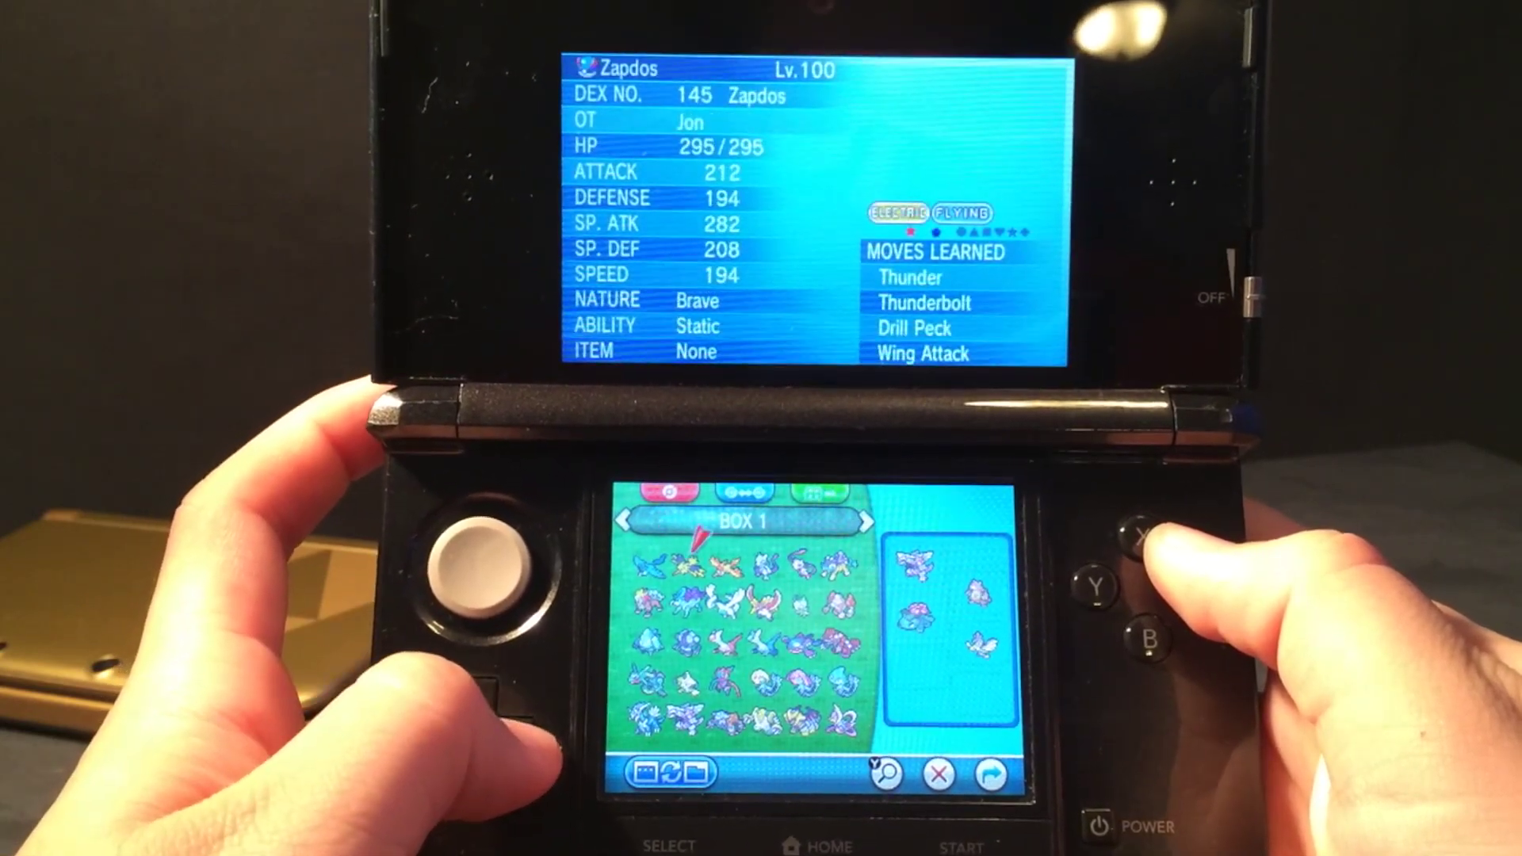
pyautogui.press('Right')
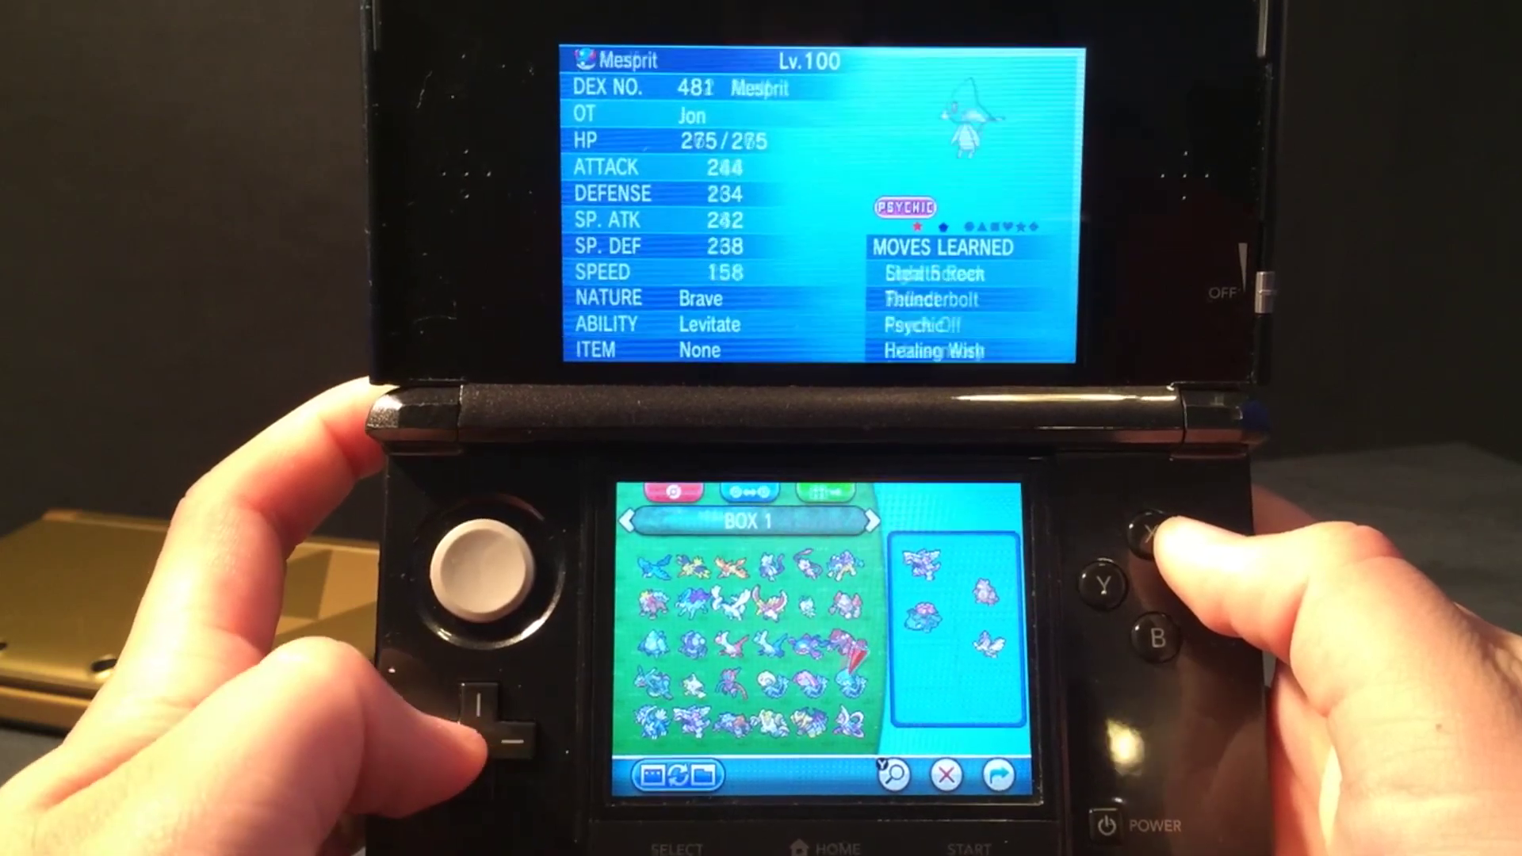
pyautogui.press('Left')
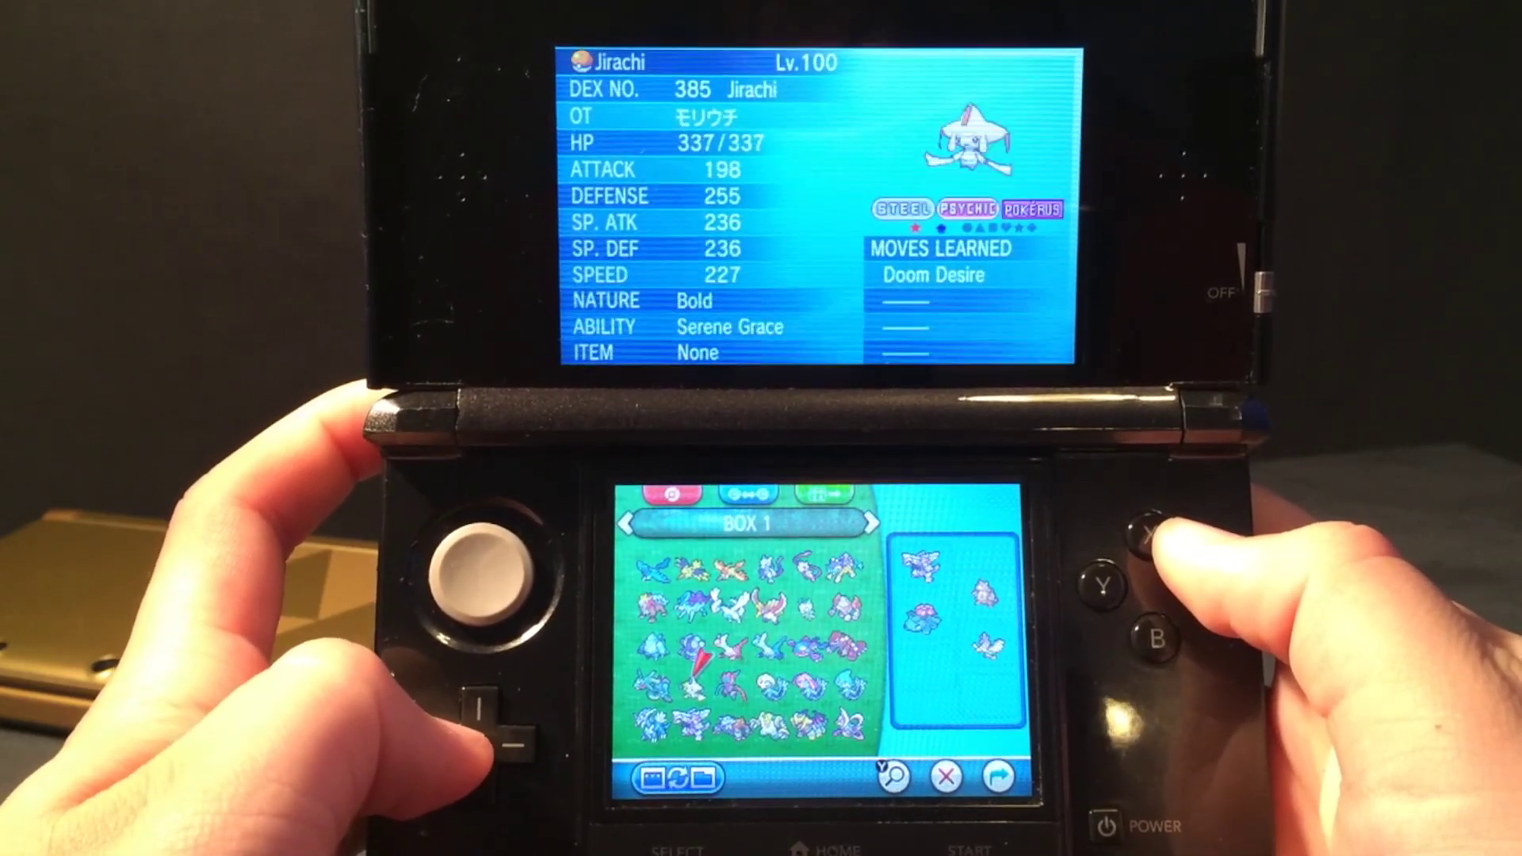
pyautogui.press('Right')
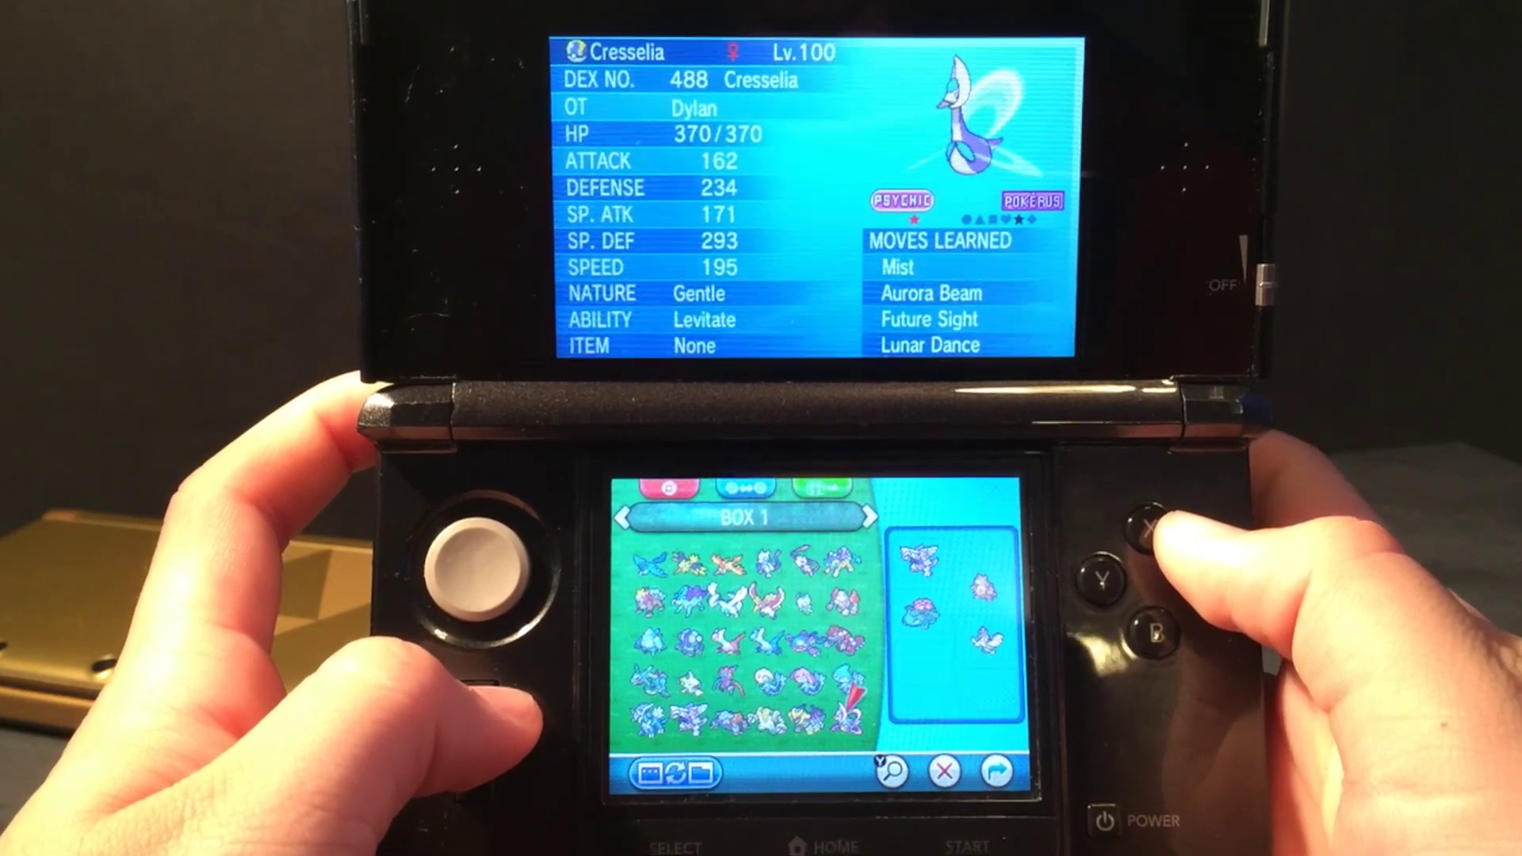
pyautogui.press('Right')
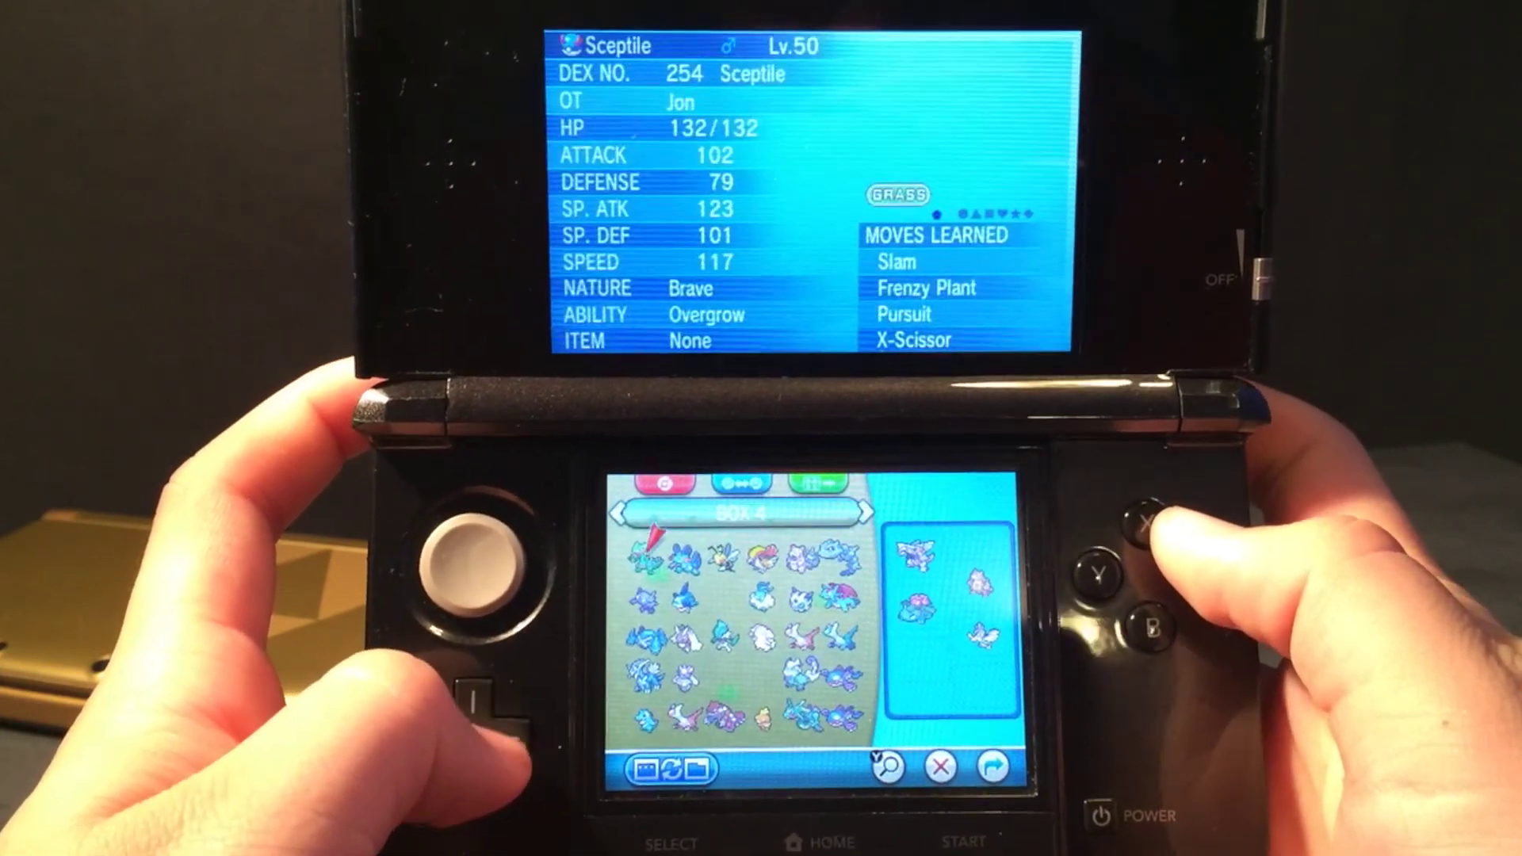
pyautogui.press('Down')
pyautogui.press('Down')
pyautogui.press('Down')
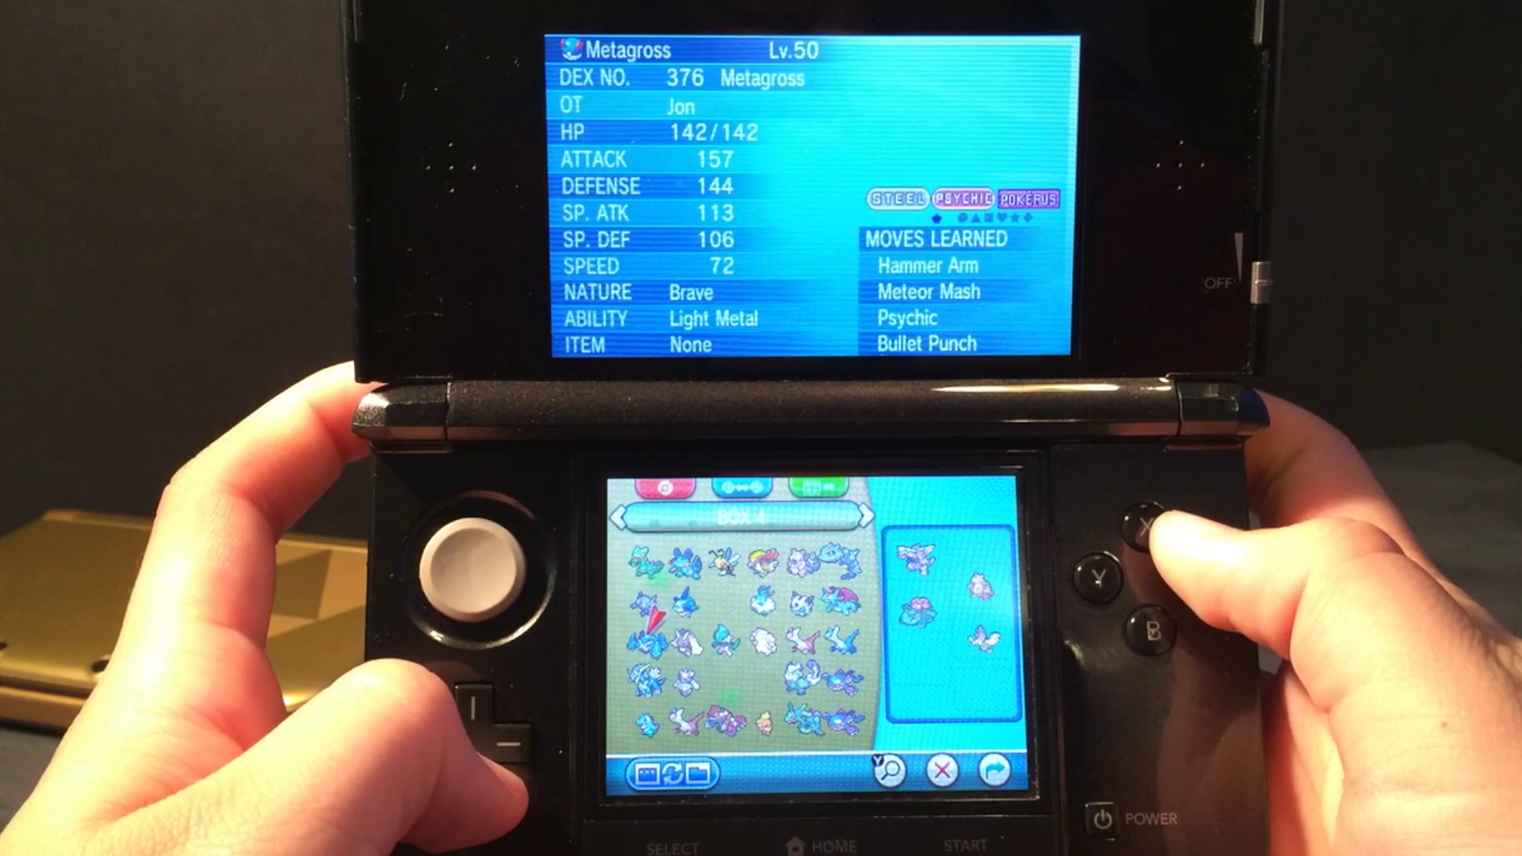
pyautogui.press('Down')
pyautogui.press('Right')
pyautogui.press('Right')
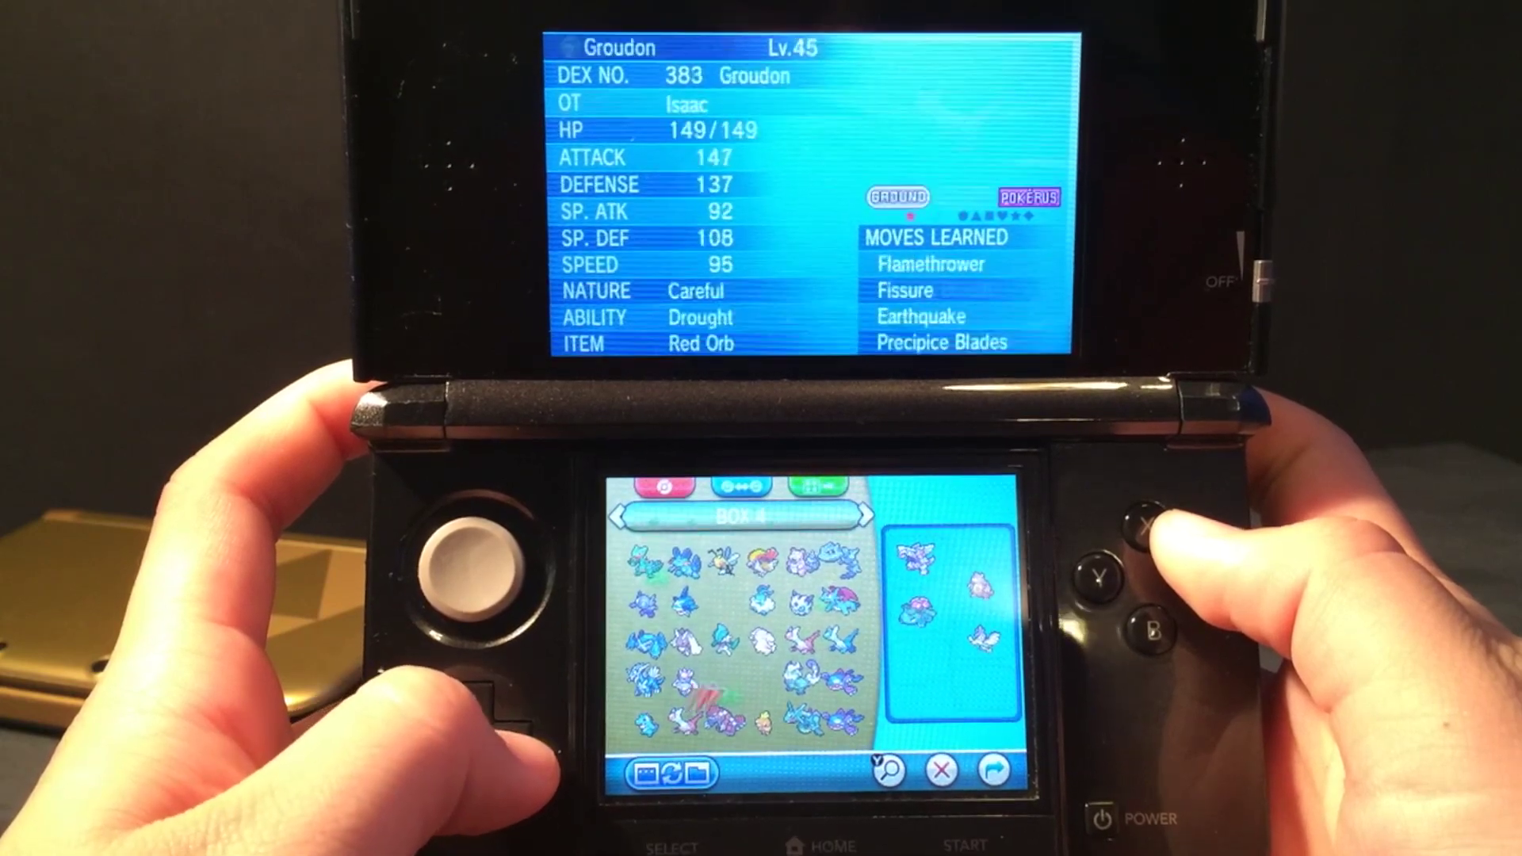
pyautogui.press('Right')
pyautogui.press('Right')
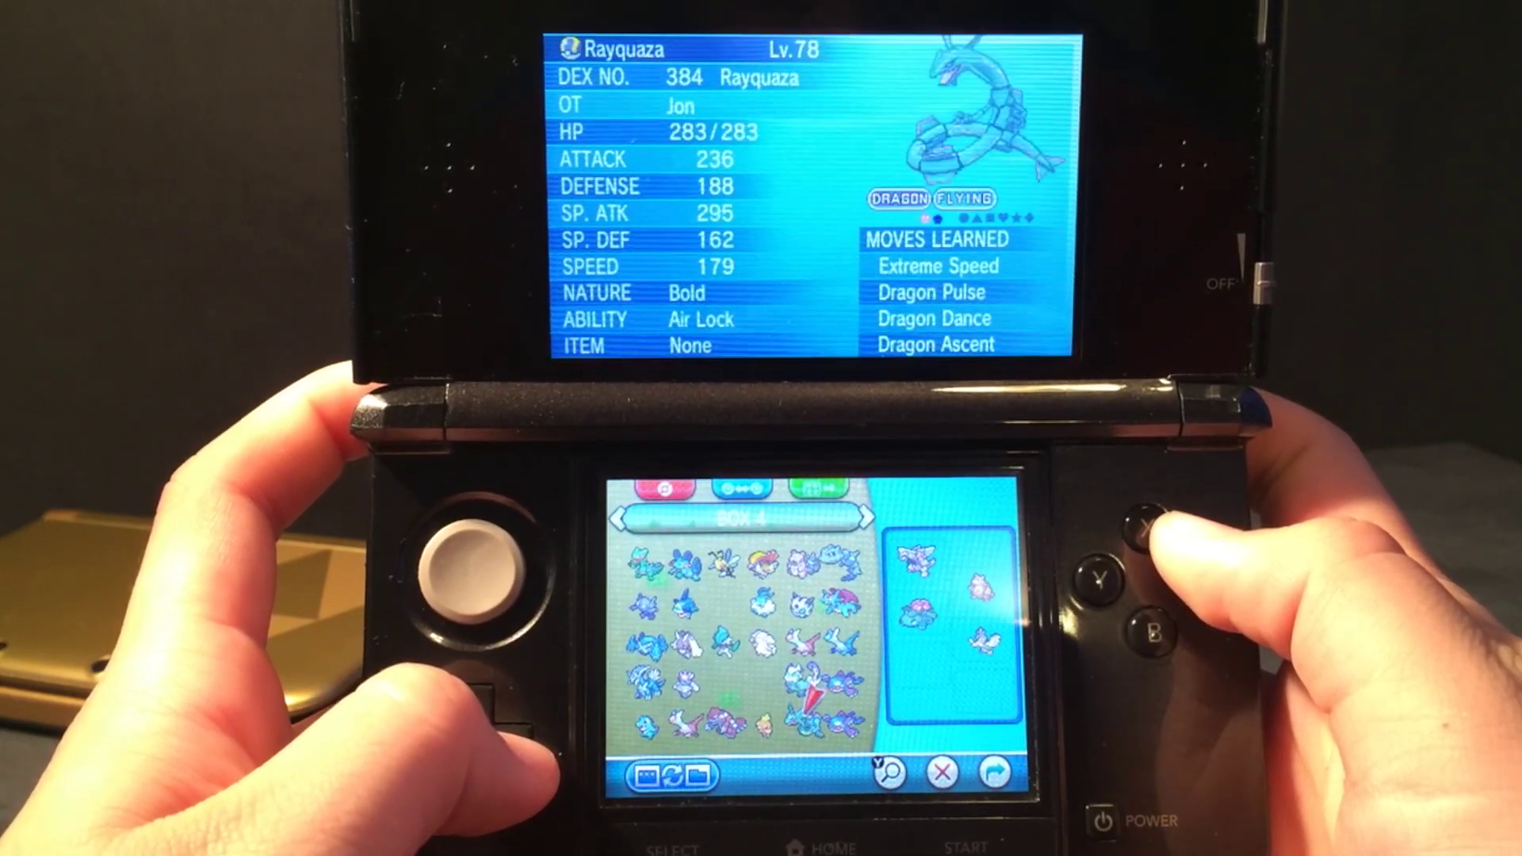
pyautogui.press('Right')
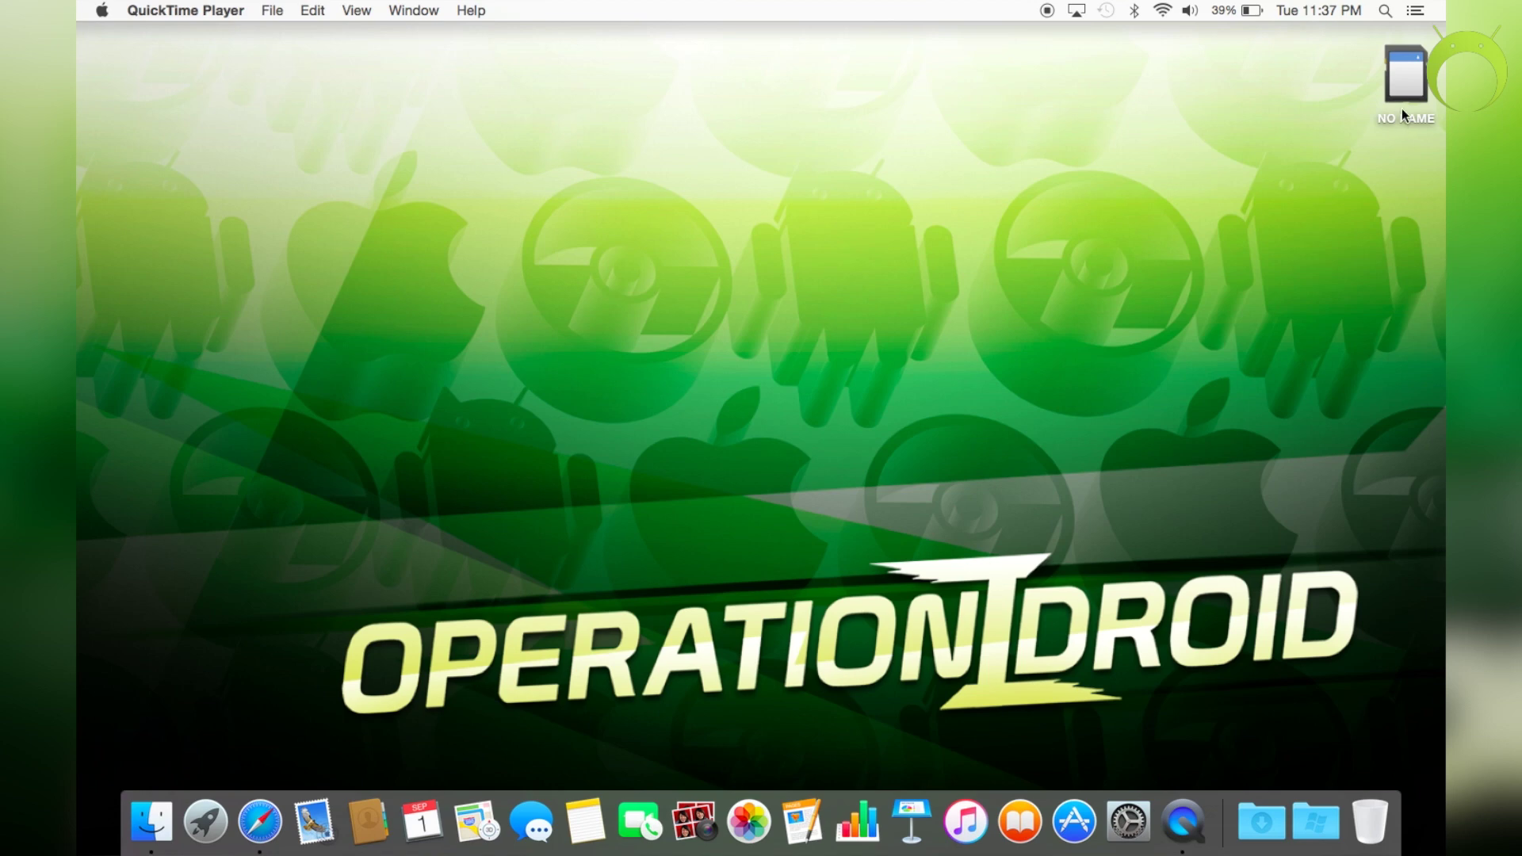
# - Open the NO NAME SD card from the desktop to show its contents
pyautogui.click(1403, 80)
pyautogui.doubleClick(1402, 88)
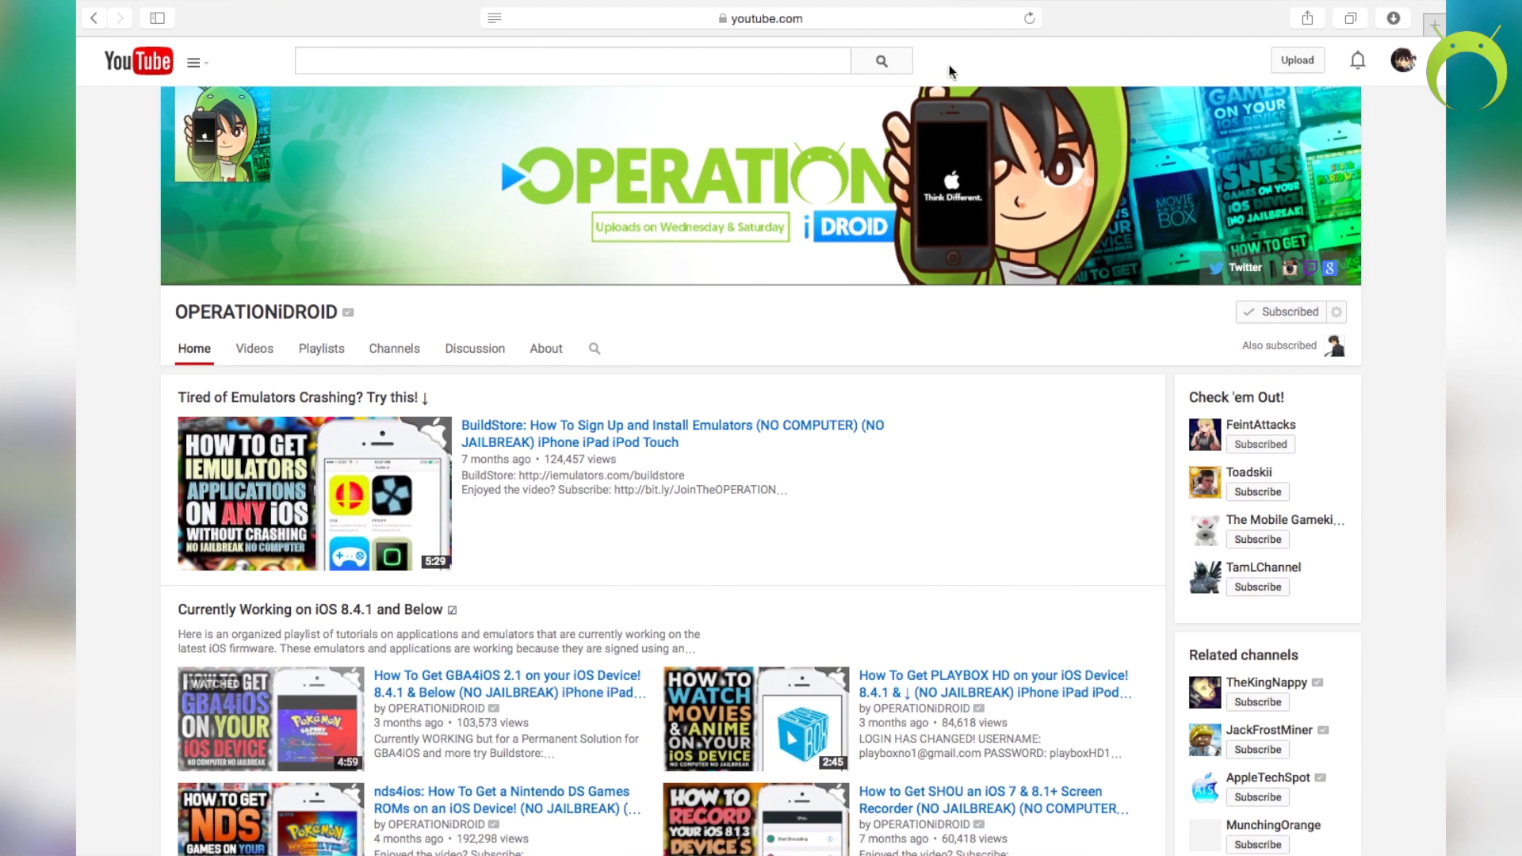
# - In Safari, load the copied link to the Pokémon Plaza PKHeX tutorial and download save_manager.7z from its Save Manager Homebrew link
pyautogui.click(852, 18)
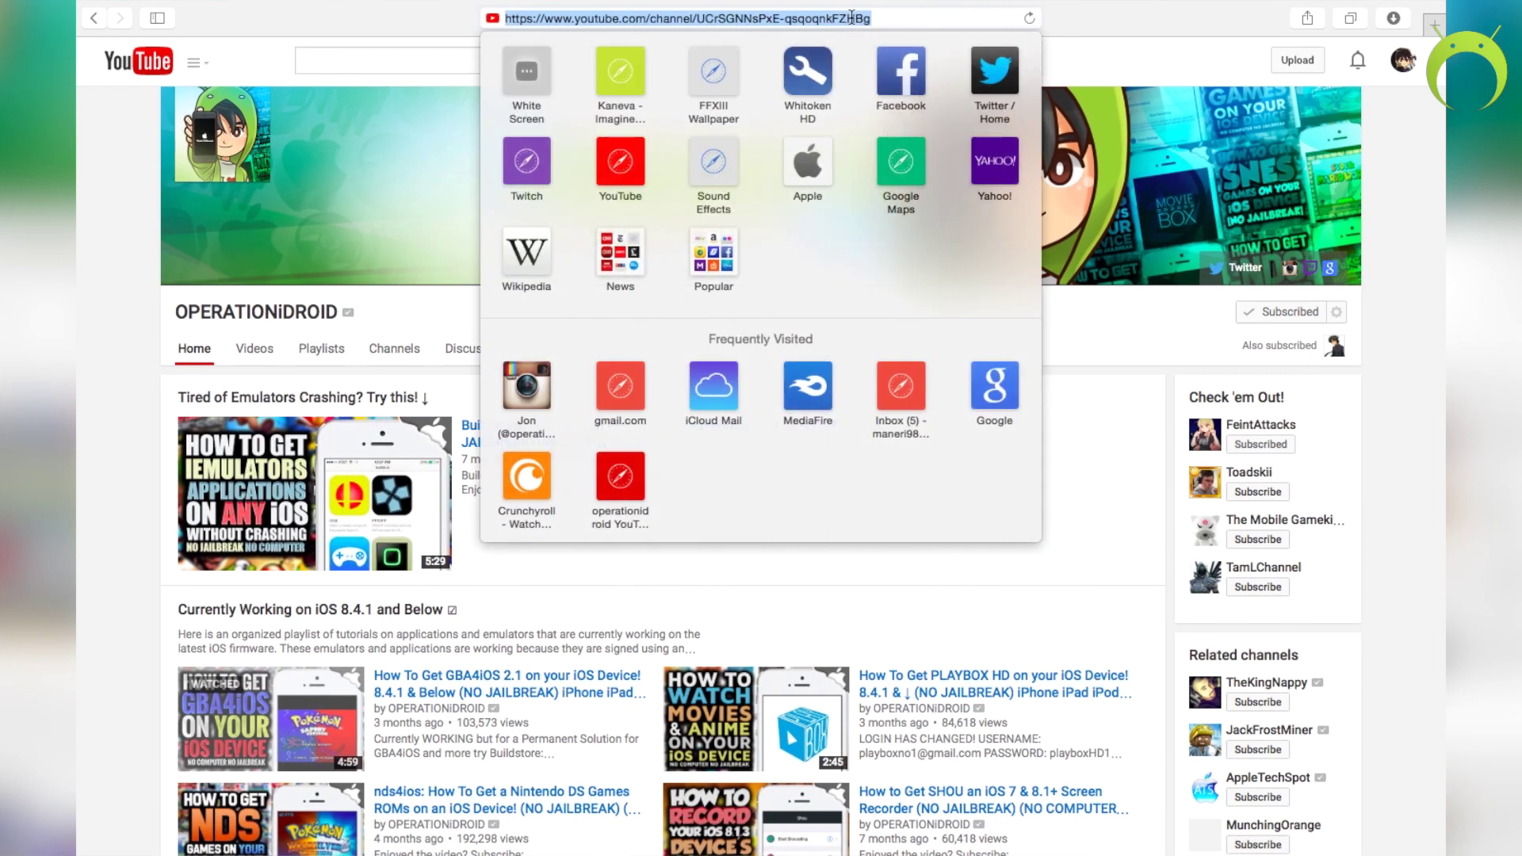
pyautogui.press('super+v')
pyautogui.press('Return')
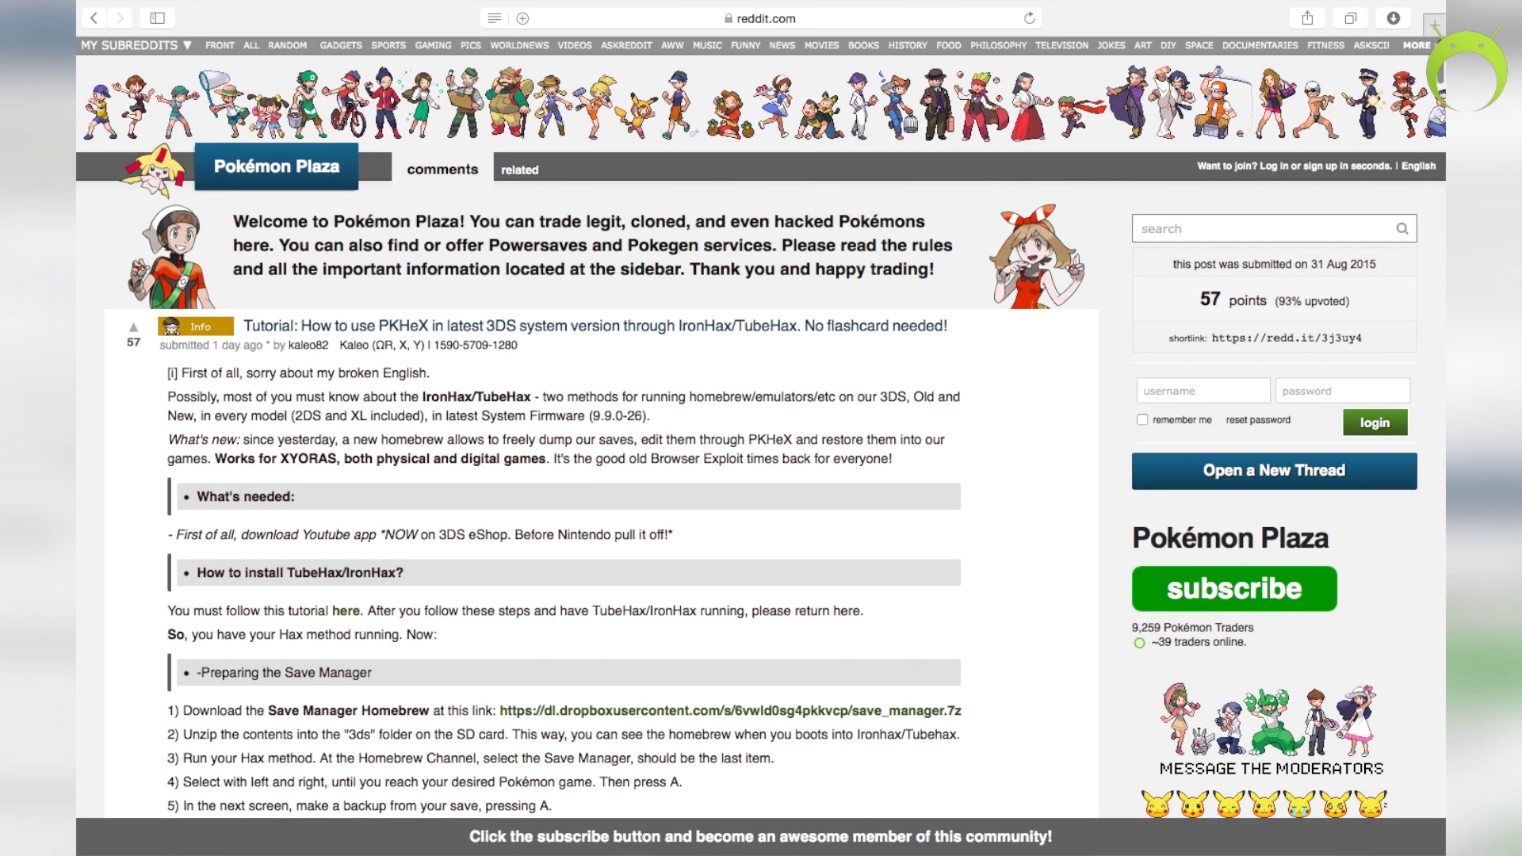
pyautogui.scroll(-5, 823, 416)
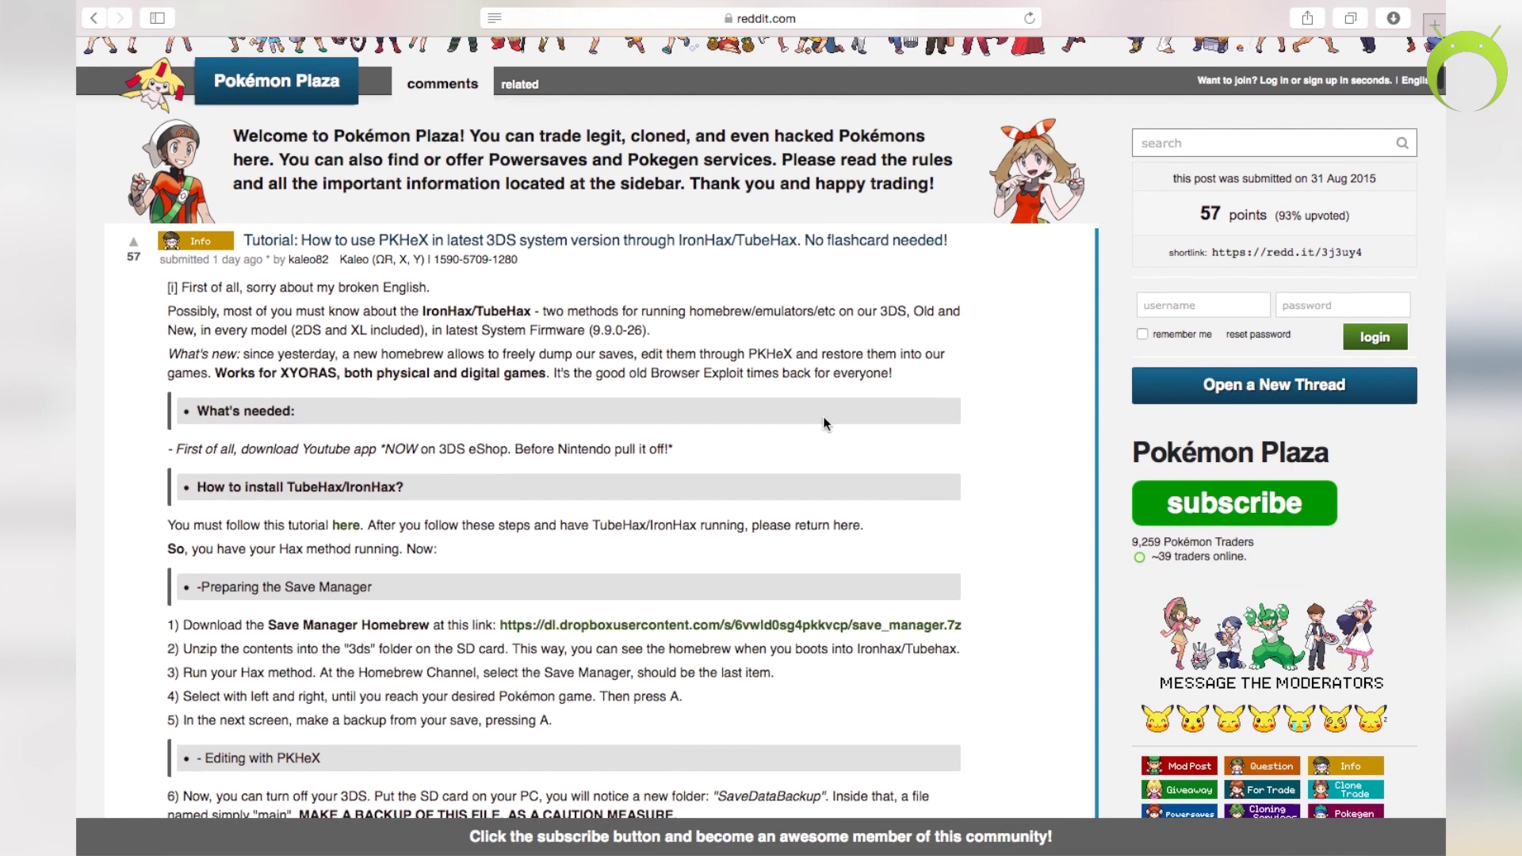
pyautogui.scroll(-1, 824, 417)
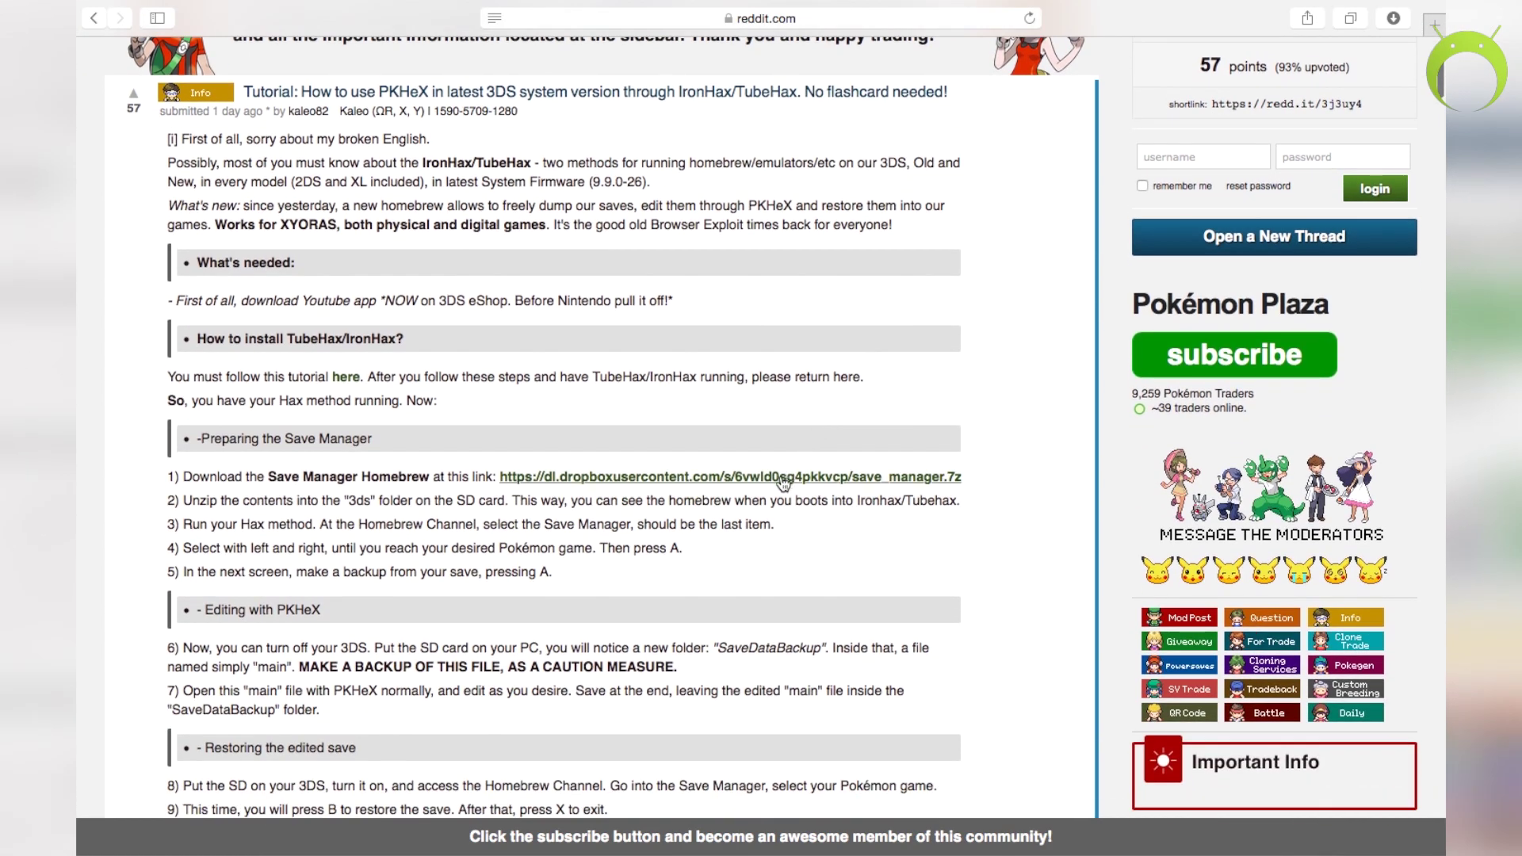
pyautogui.click(780, 477)
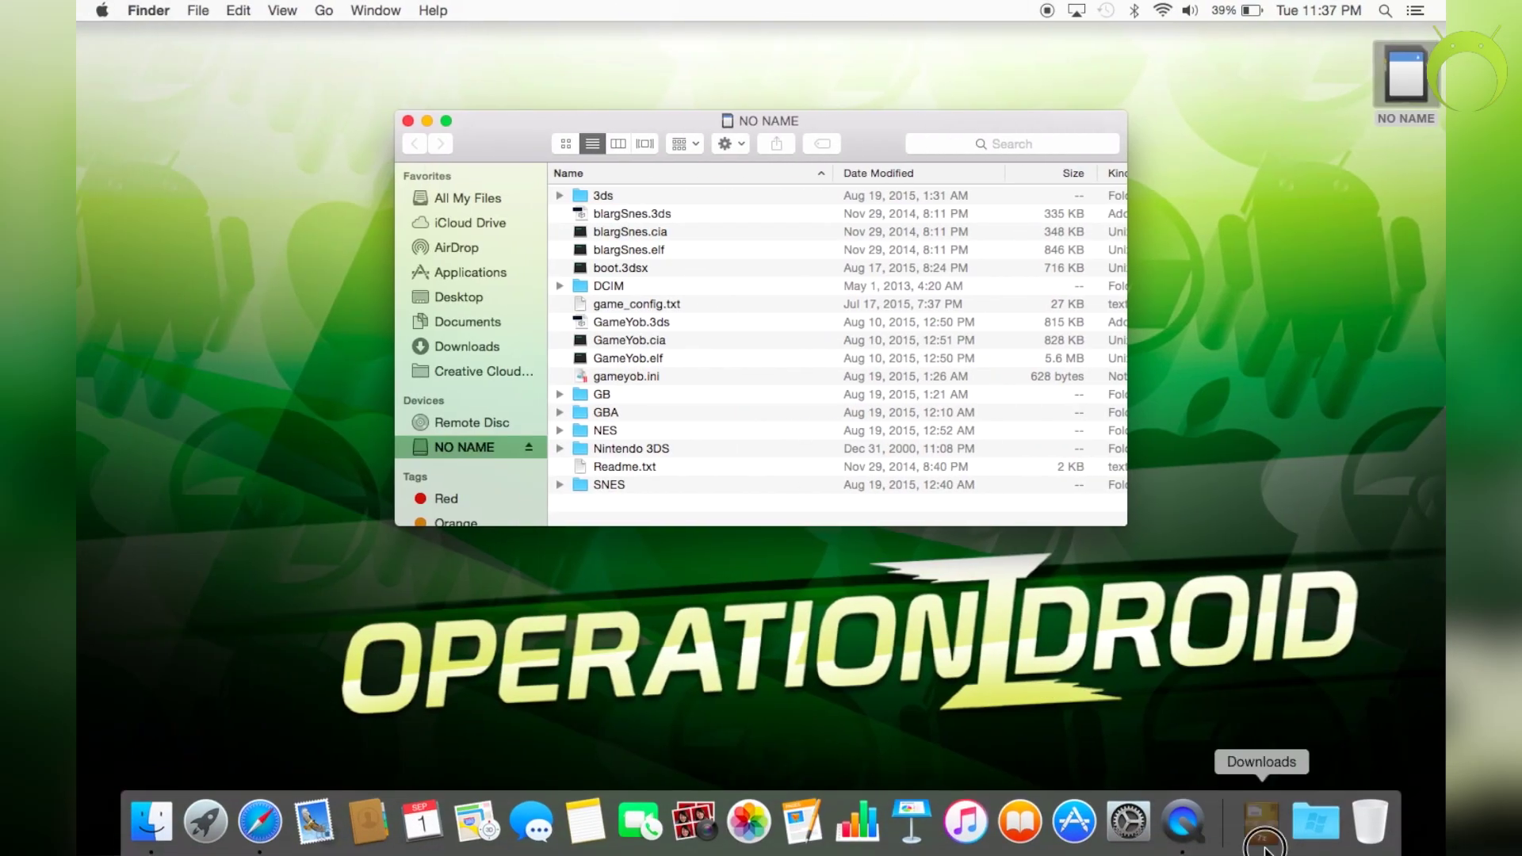
# - Extract the downloaded save_manager.7z archive with The Unarchiver into the same folder as the archive
pyautogui.click(1262, 848)
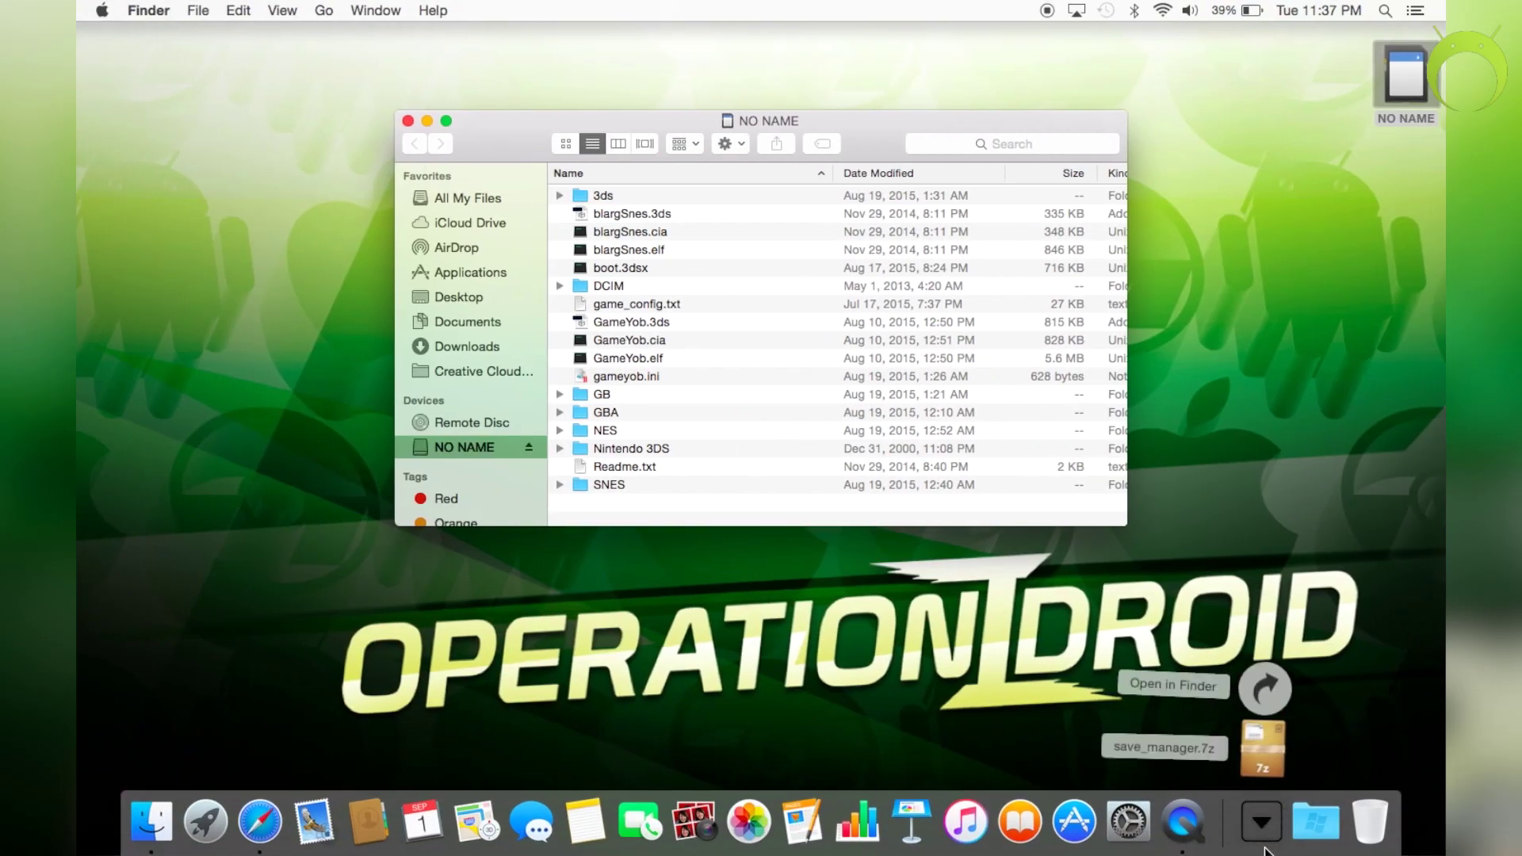
pyautogui.click(1255, 744)
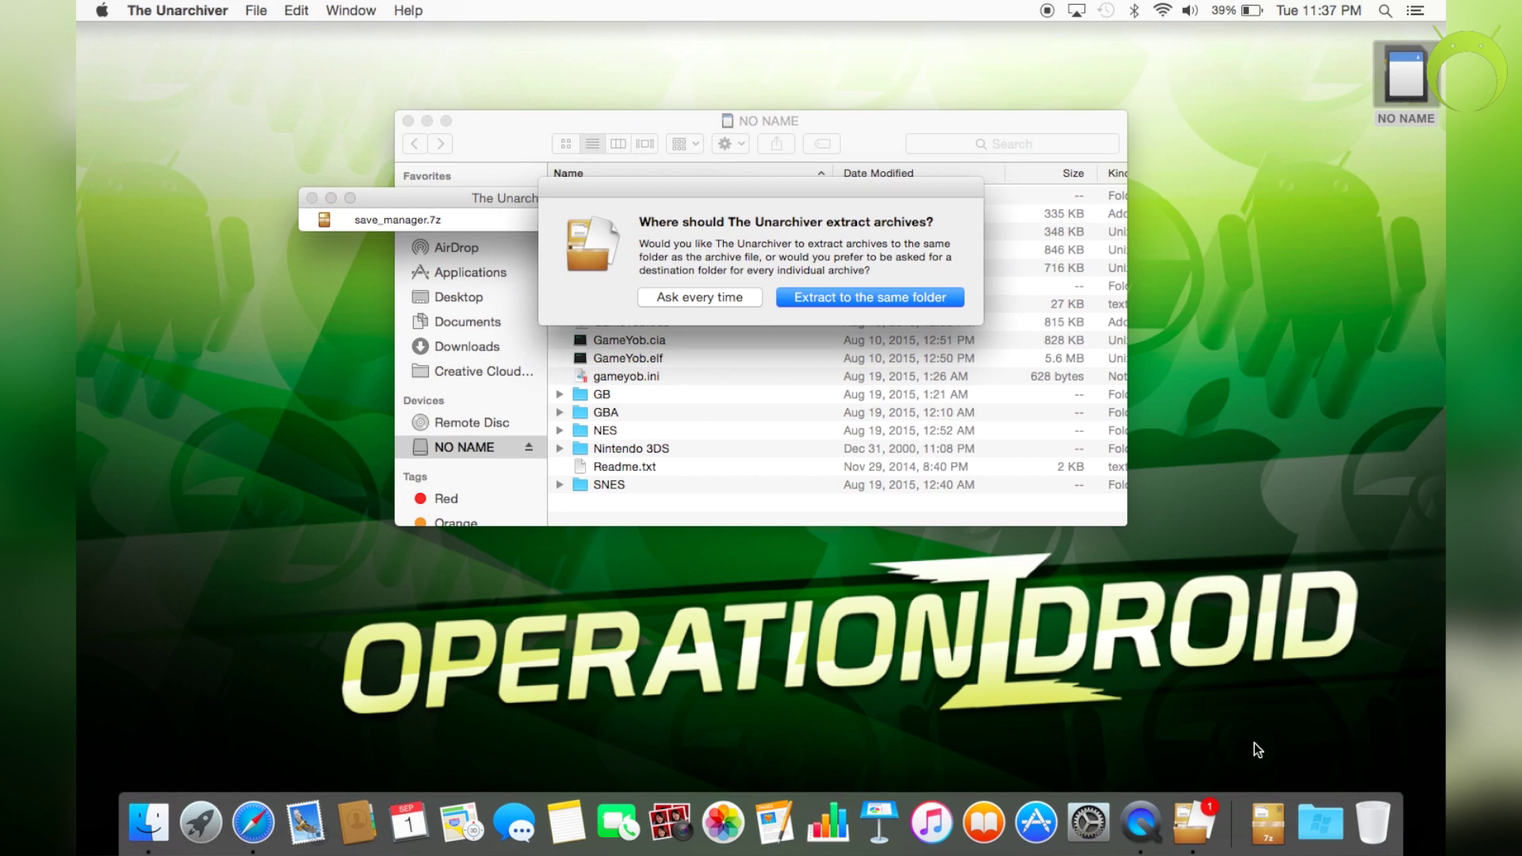
pyautogui.click(802, 296)
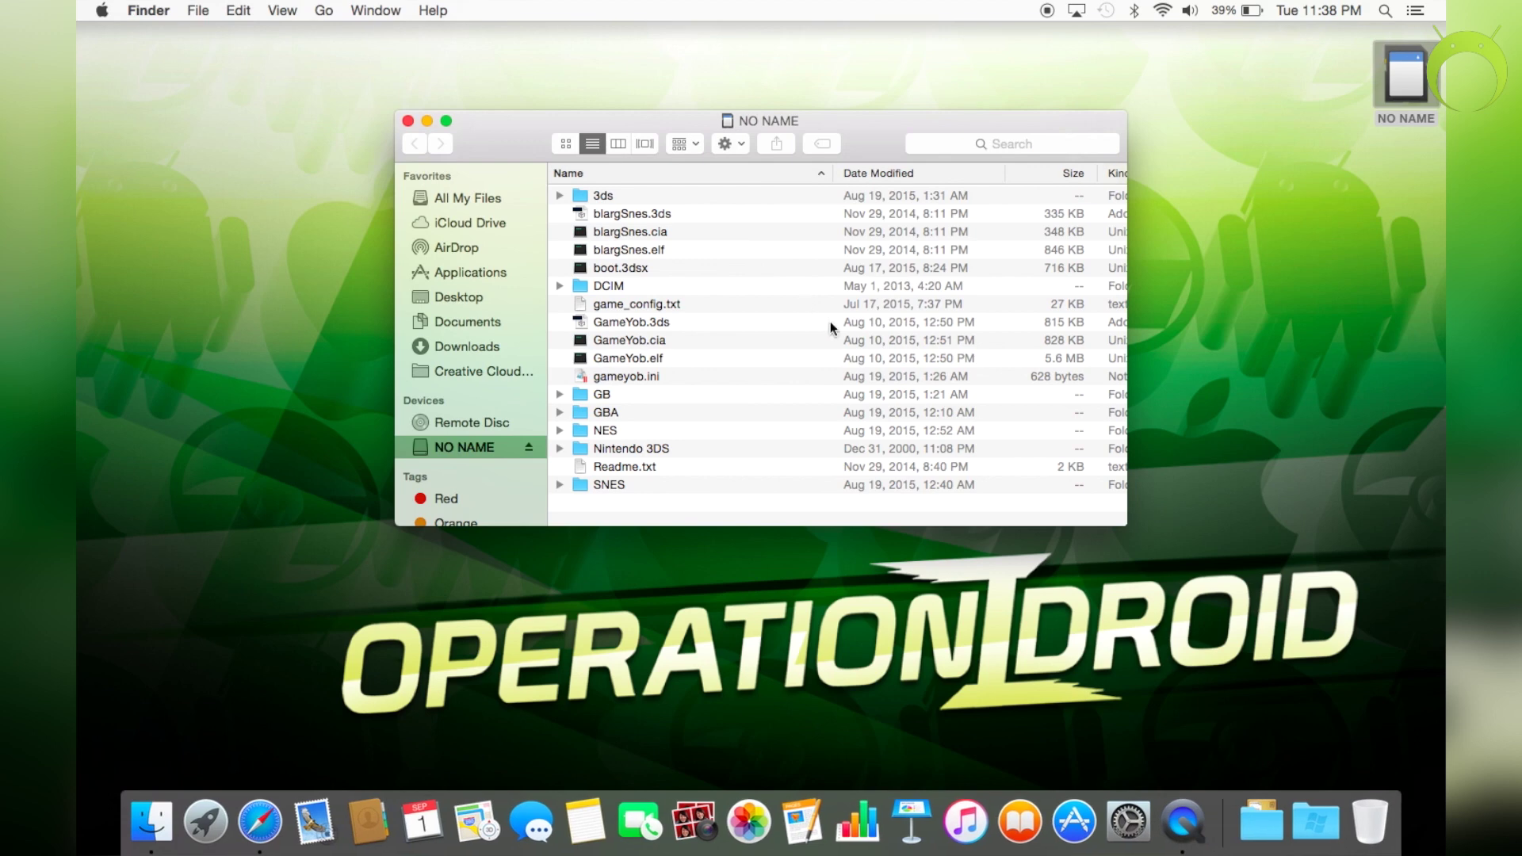
# - Open the extracted 3ds folder from Downloads and move its window clear of the SD card window's file list
pyautogui.click(1275, 839)
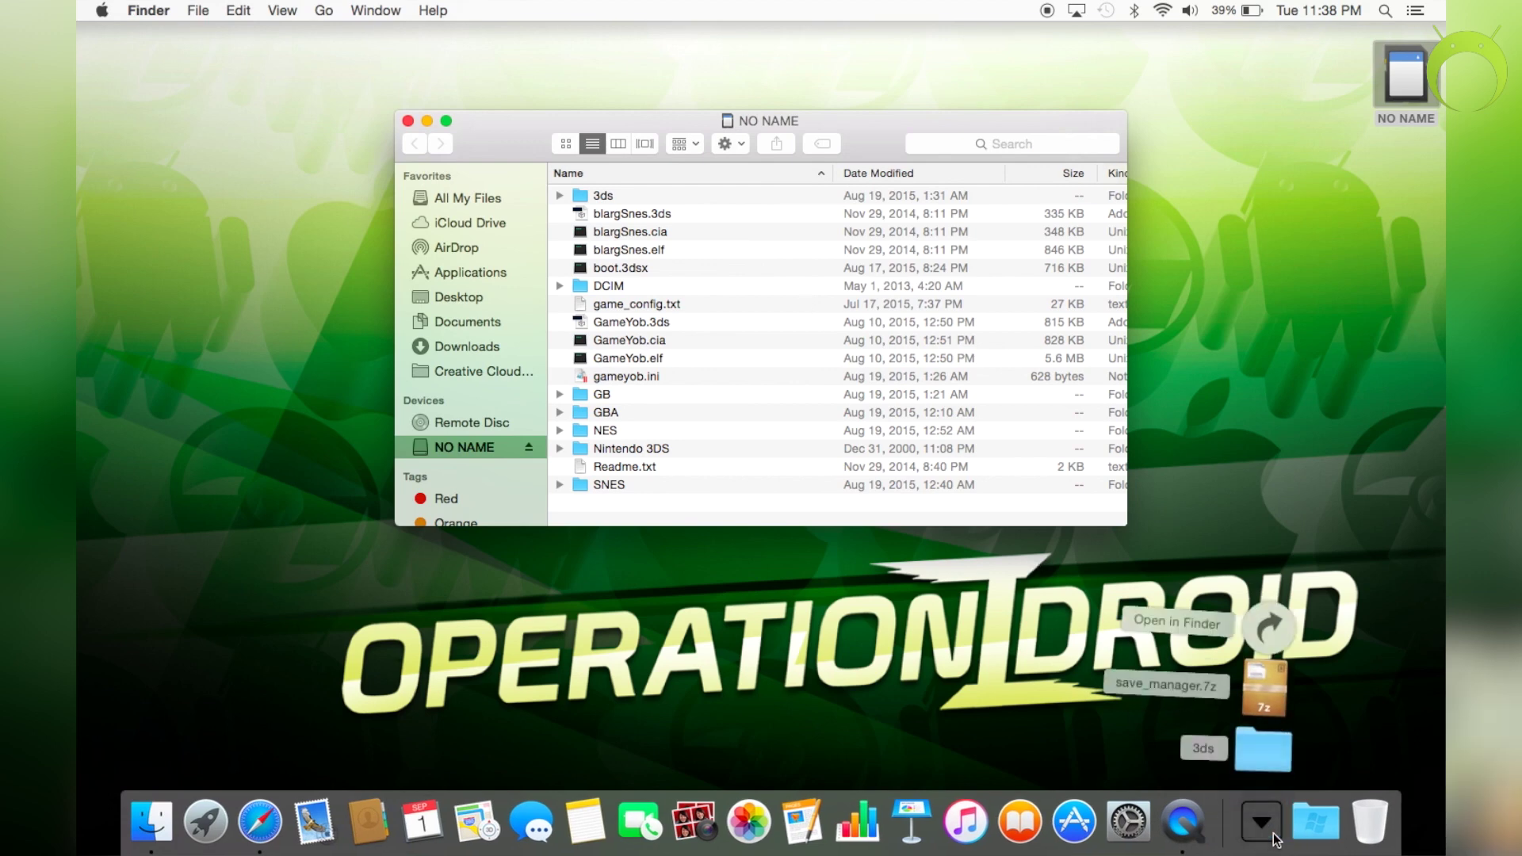
pyautogui.click(1264, 752)
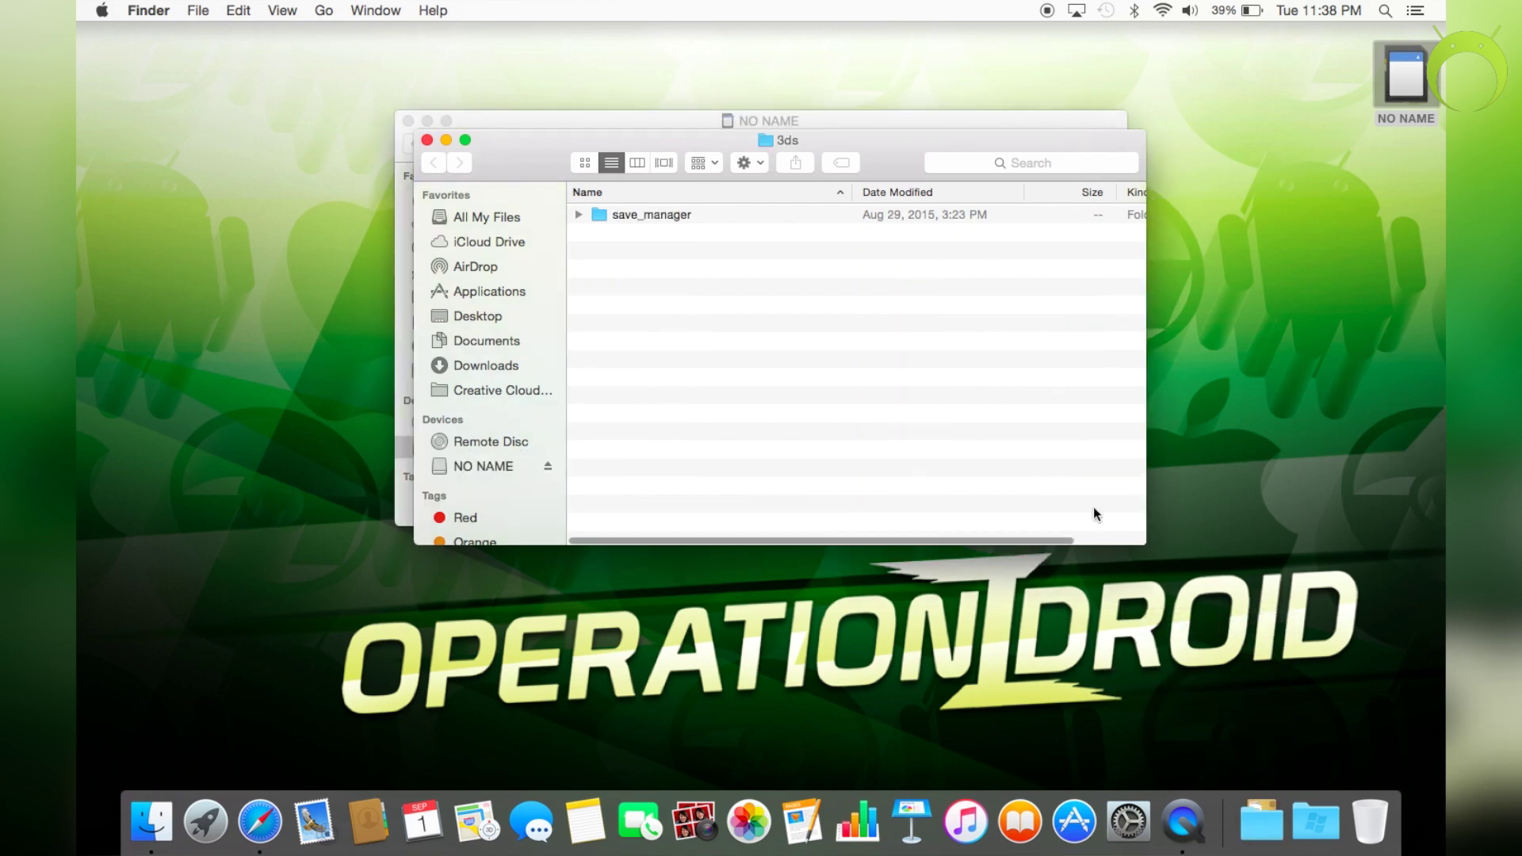
pyautogui.moveTo(701, 156); pyautogui.dragTo(777, 405)
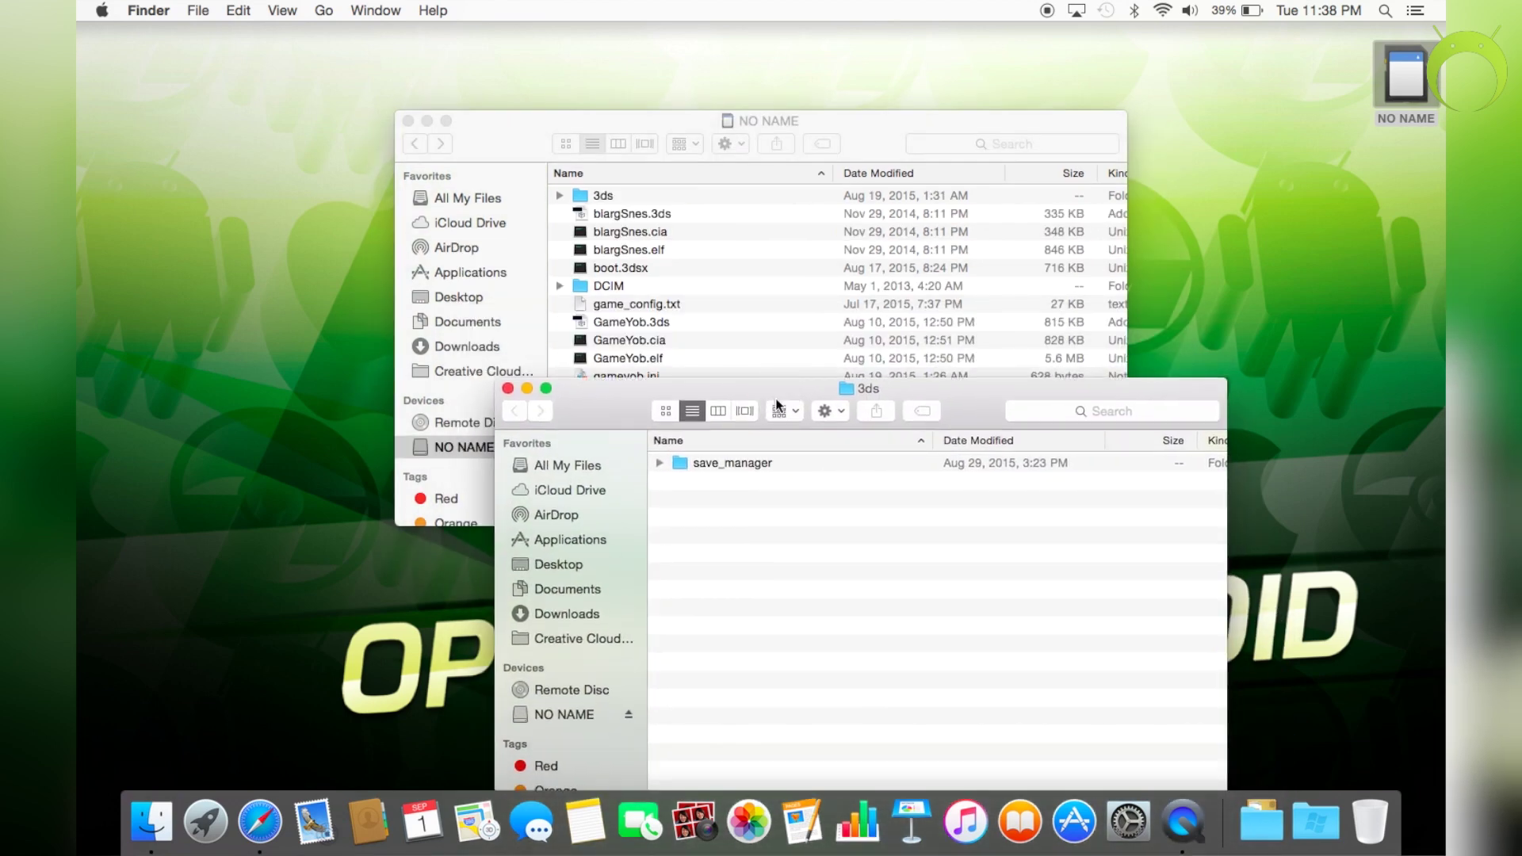
# - Copy the extracted save_manager folder into the SD card's 3ds folder, close the source window and eject the NO NAME card
pyautogui.doubleClick(667, 195)
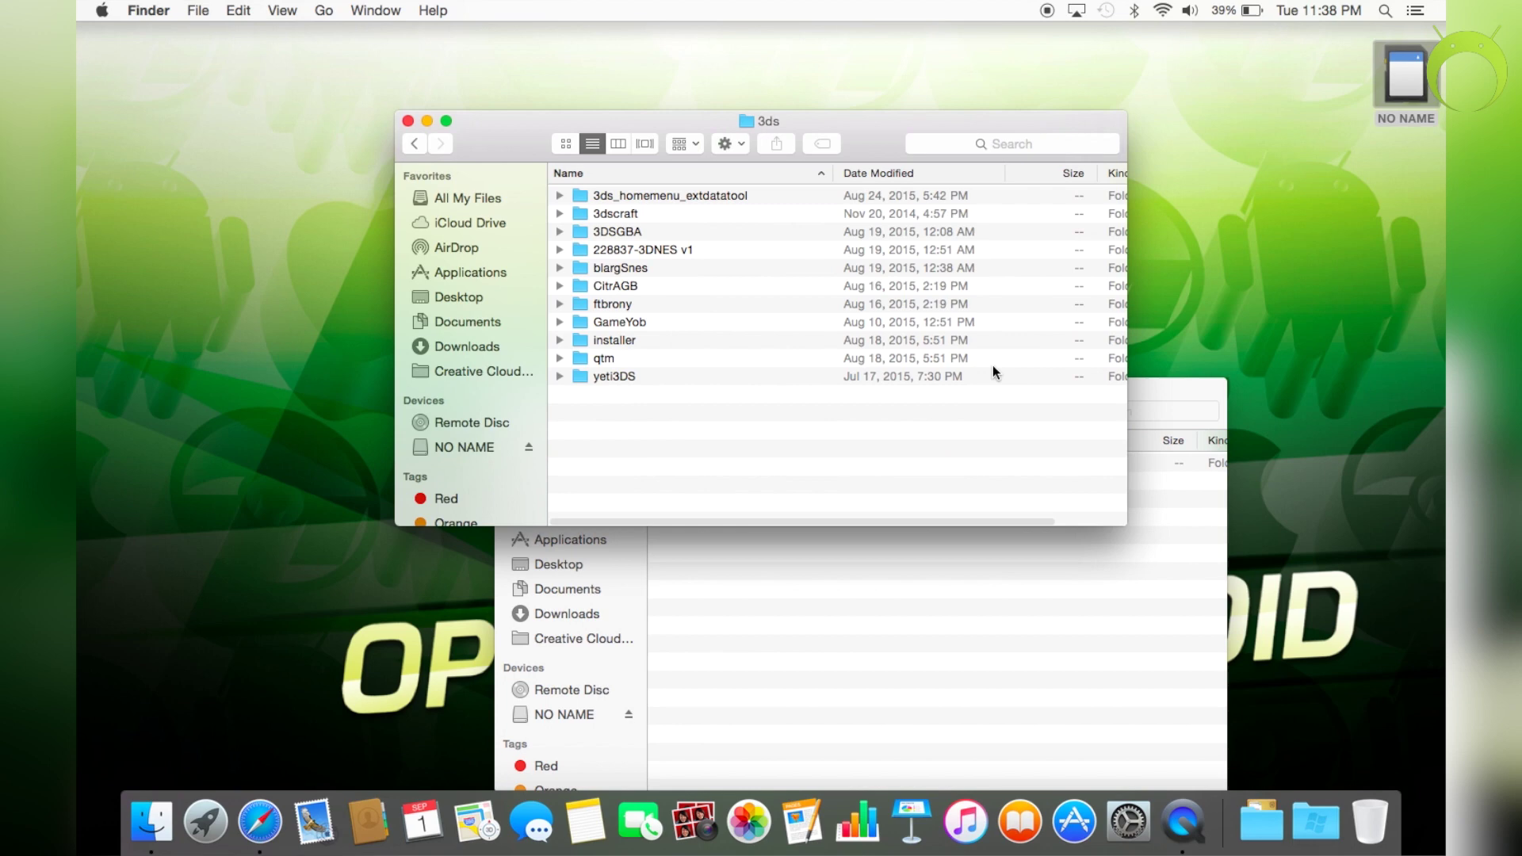
pyautogui.click(1141, 389)
pyautogui.moveTo(773, 467); pyautogui.dragTo(770, 273)
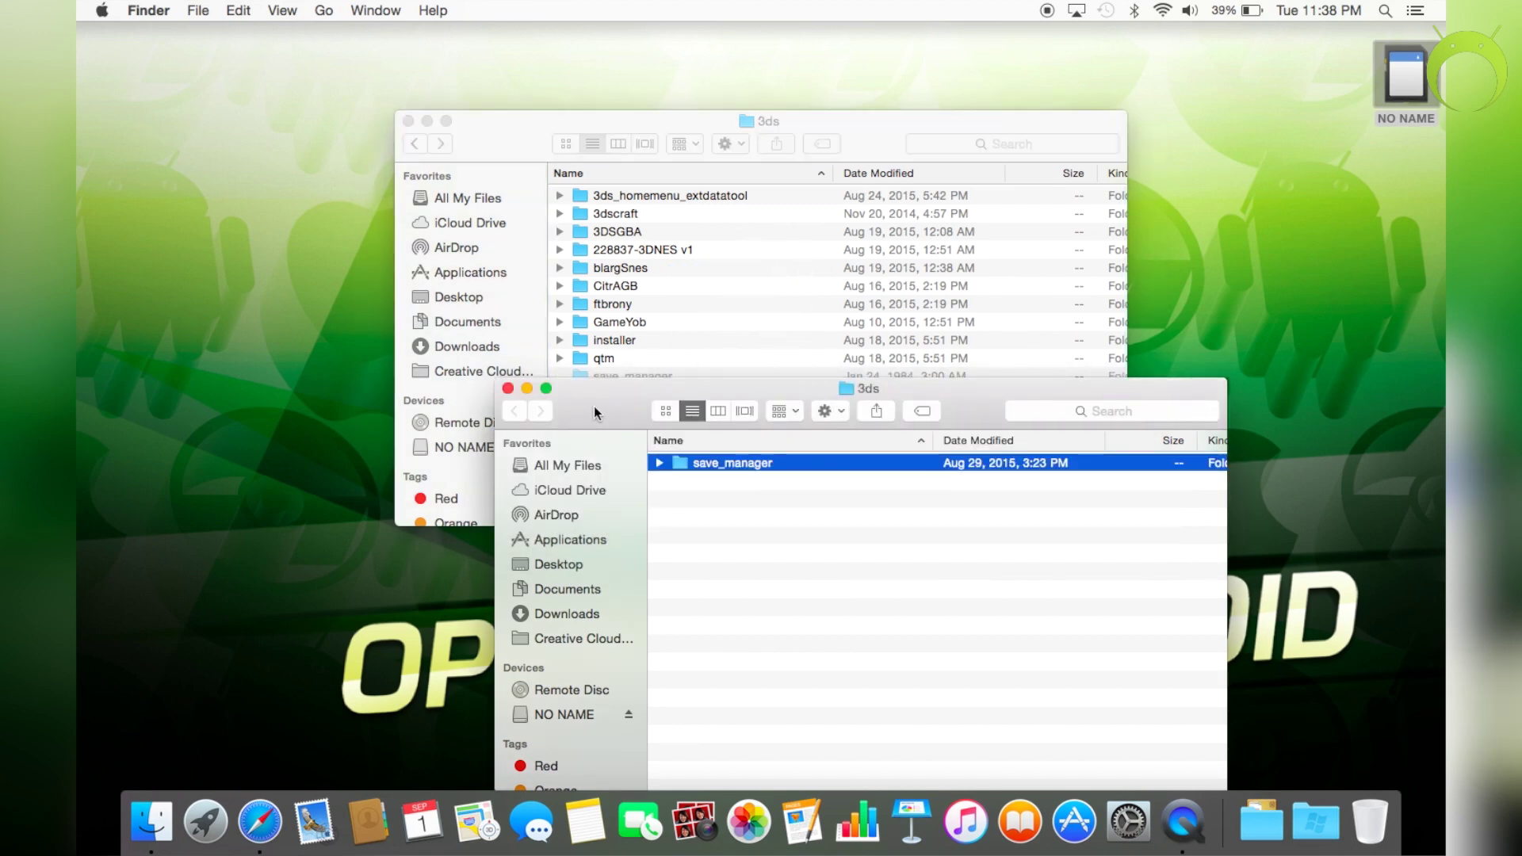
pyautogui.click(508, 388)
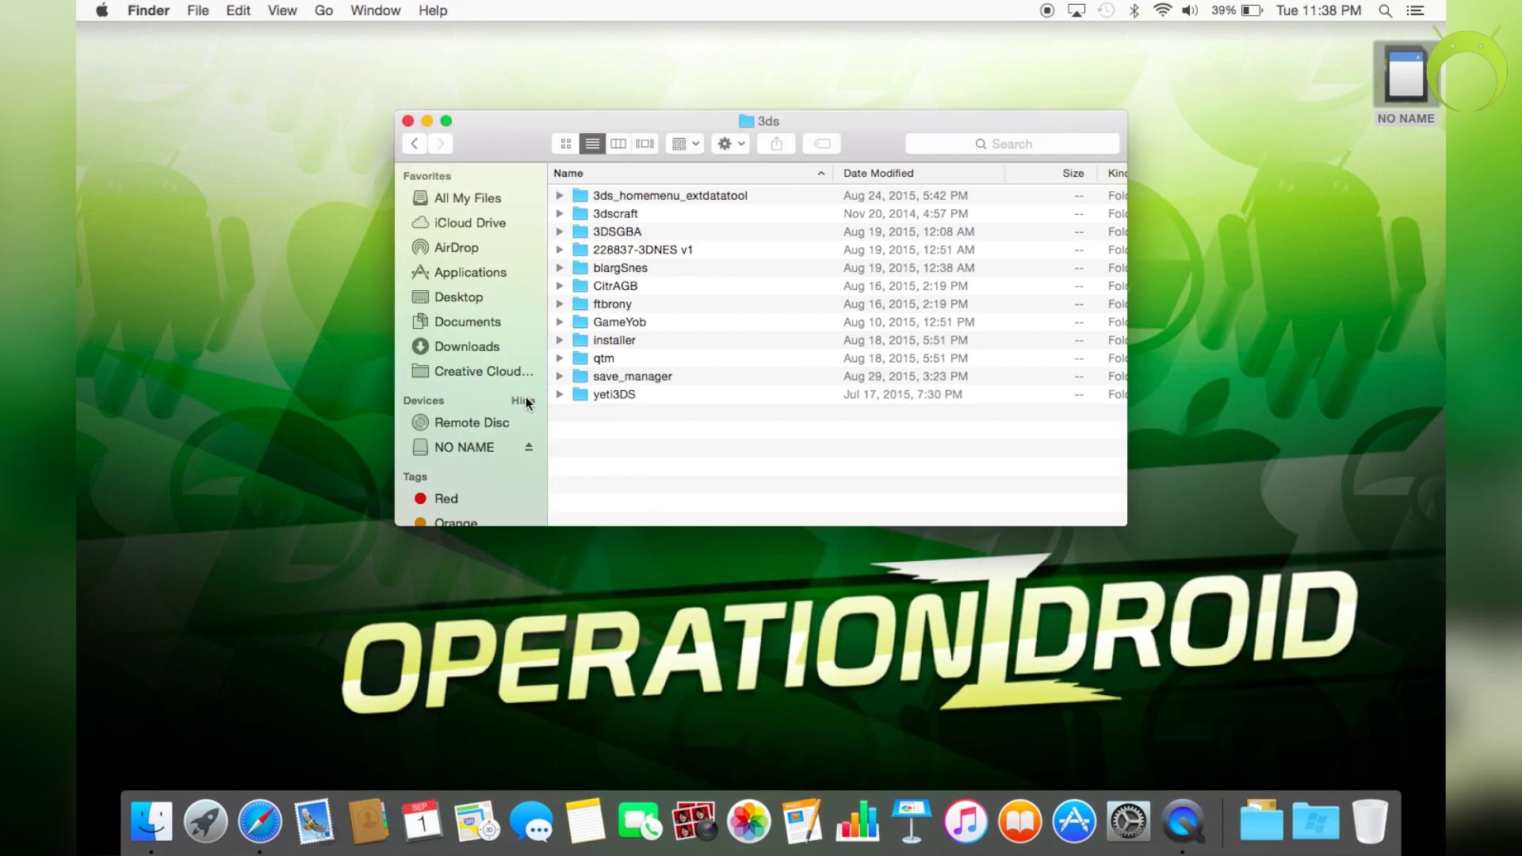
pyautogui.click(529, 448)
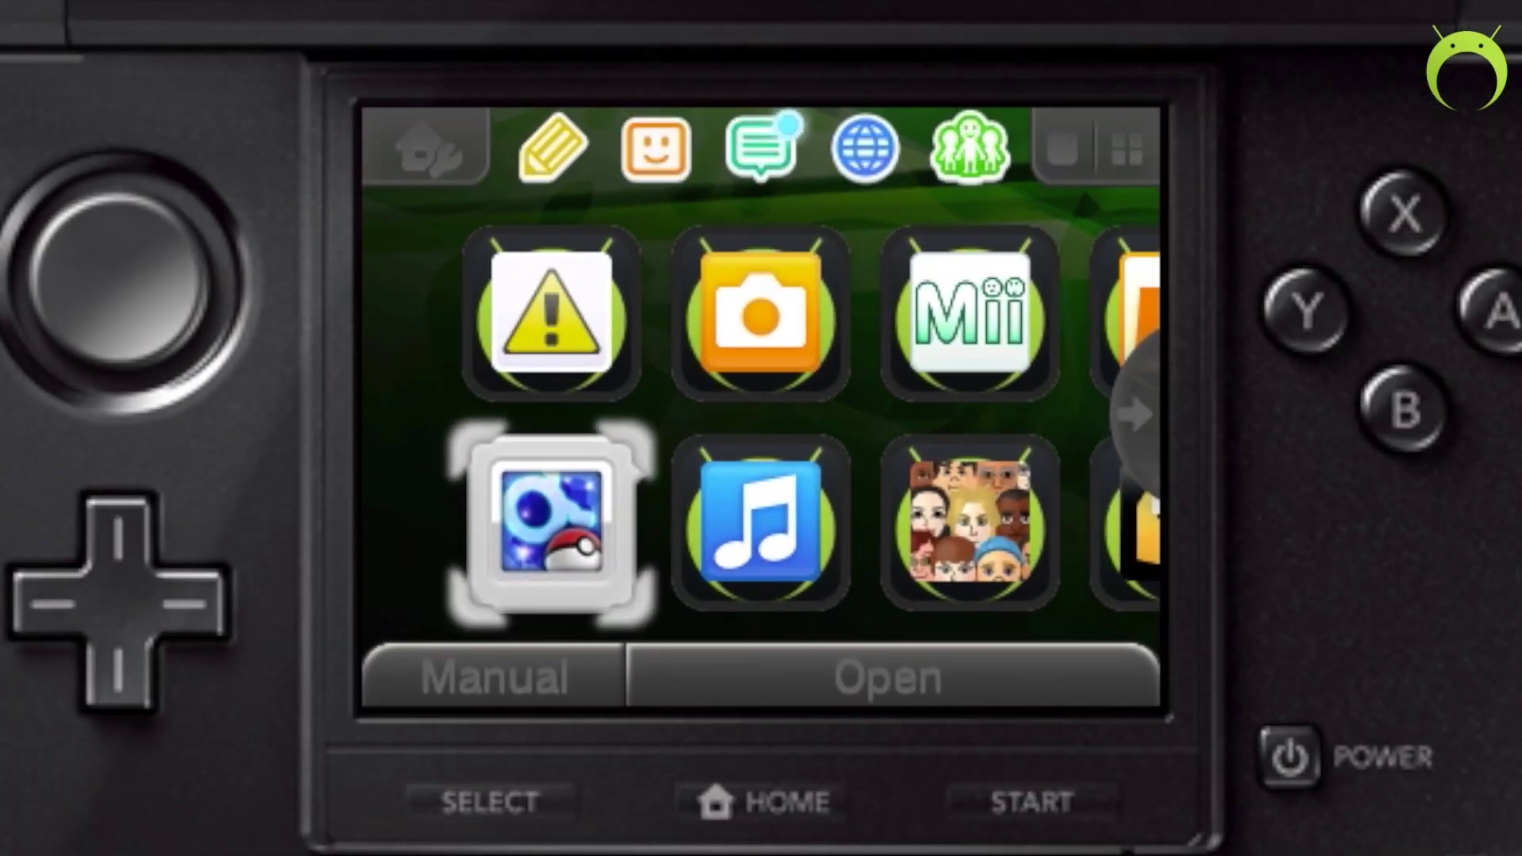
# - Launch the app on the 3DS HOME Menu that starts the homebrew launcher
pyautogui.press('Right')
pyautogui.press('Right')
pyautogui.press('Right')
pyautogui.press('Right')
pyautogui.press('Right')
pyautogui.press('Right')
pyautogui.press('Right')
pyautogui.press('Up')
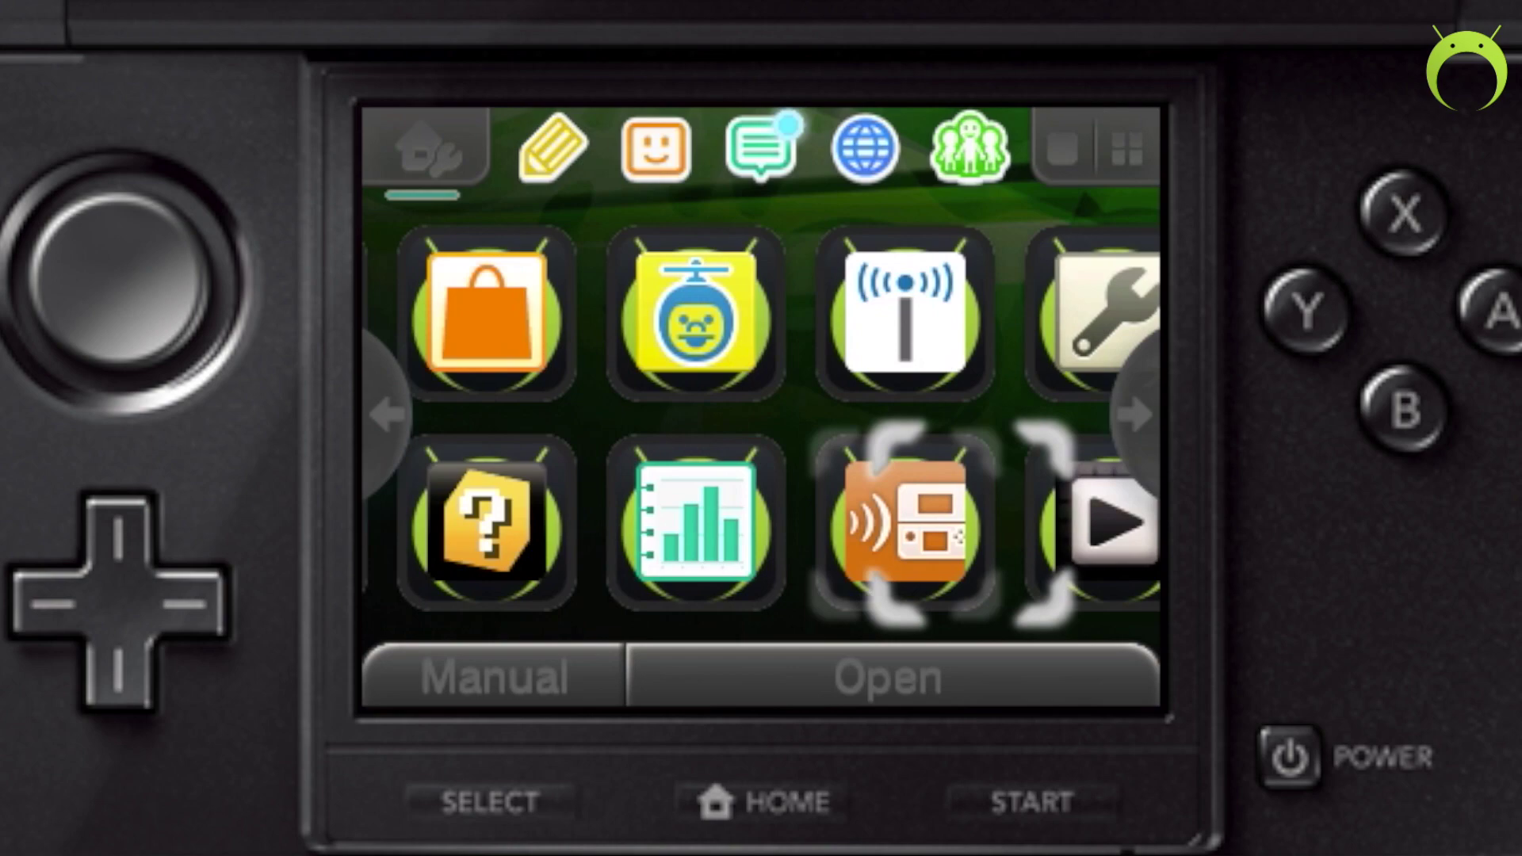
pyautogui.press('a')
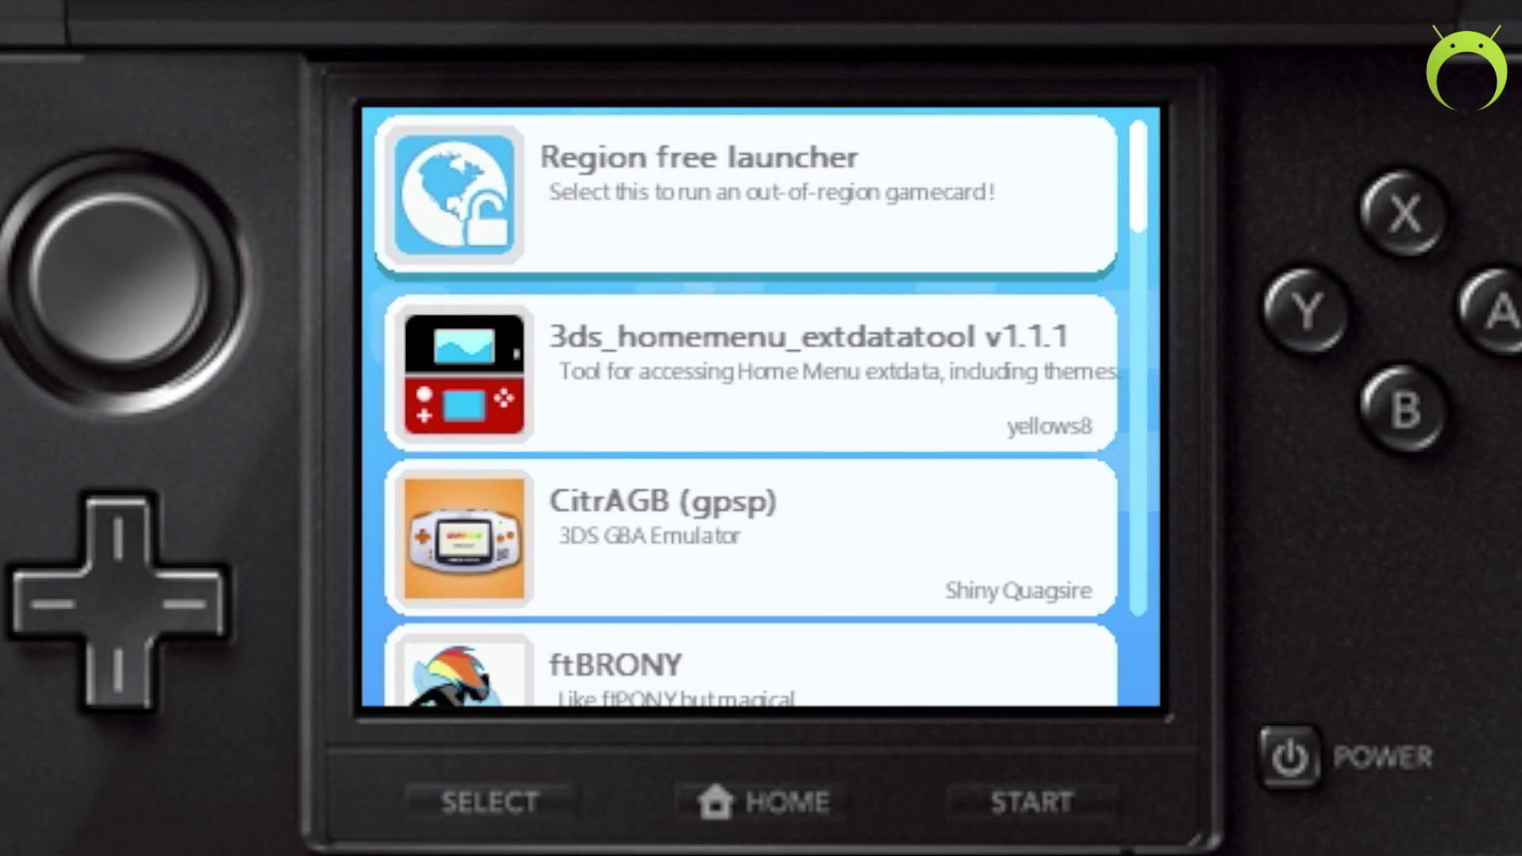
# - Find save_manager at the end of the homebrew list and run it
pyautogui.click(745, 356)
pyautogui.press('Down')
pyautogui.press('Down')
pyautogui.press('Down')
pyautogui.press('Down')
pyautogui.press('Down')
pyautogui.press('Down')
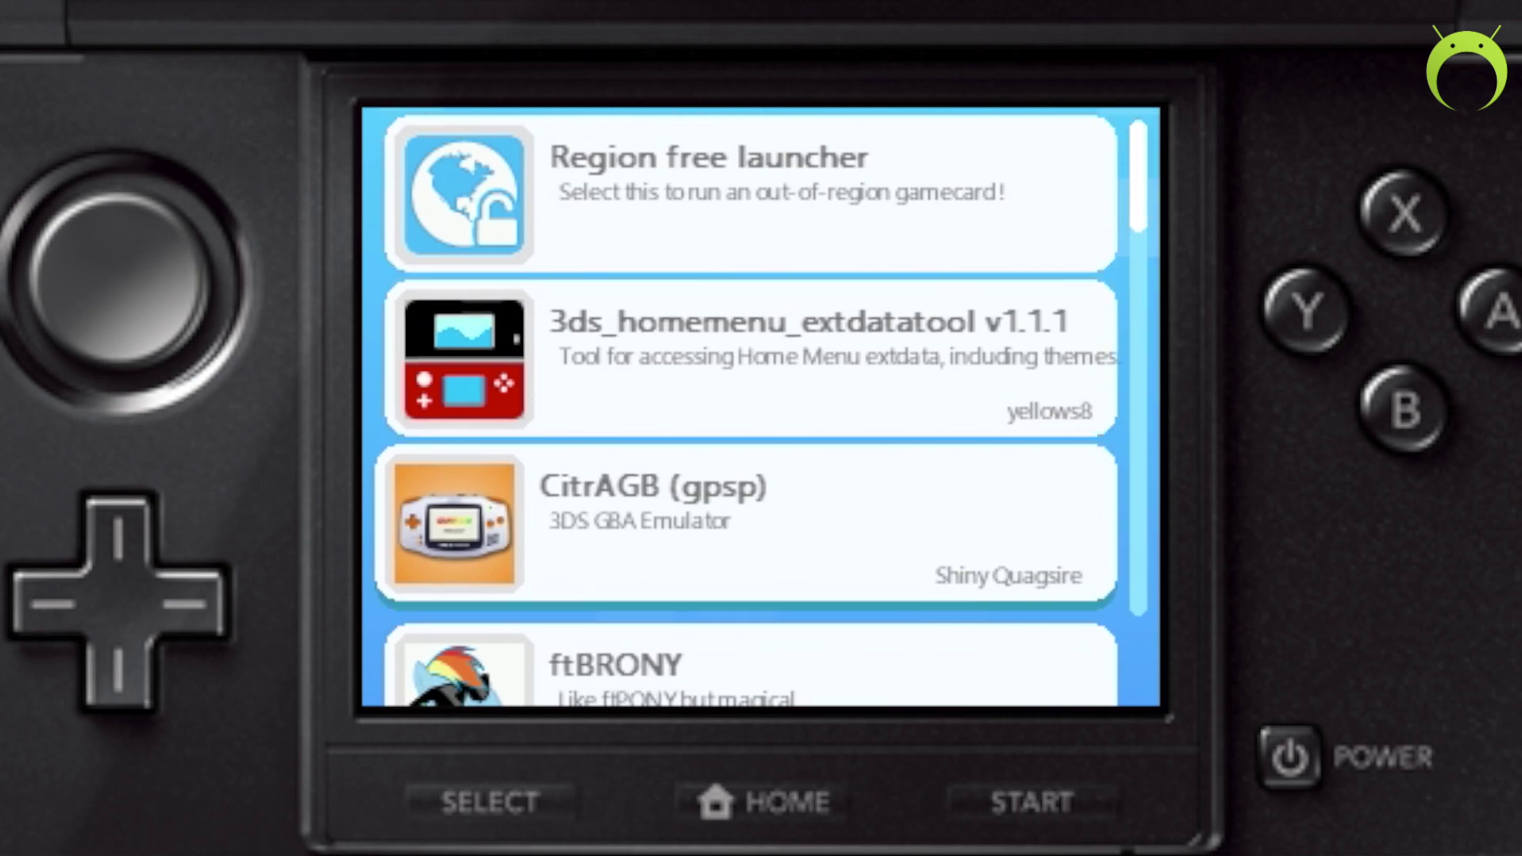
pyautogui.press('Down')
pyautogui.press('Down')
pyautogui.press('Down')
pyautogui.press('Down')
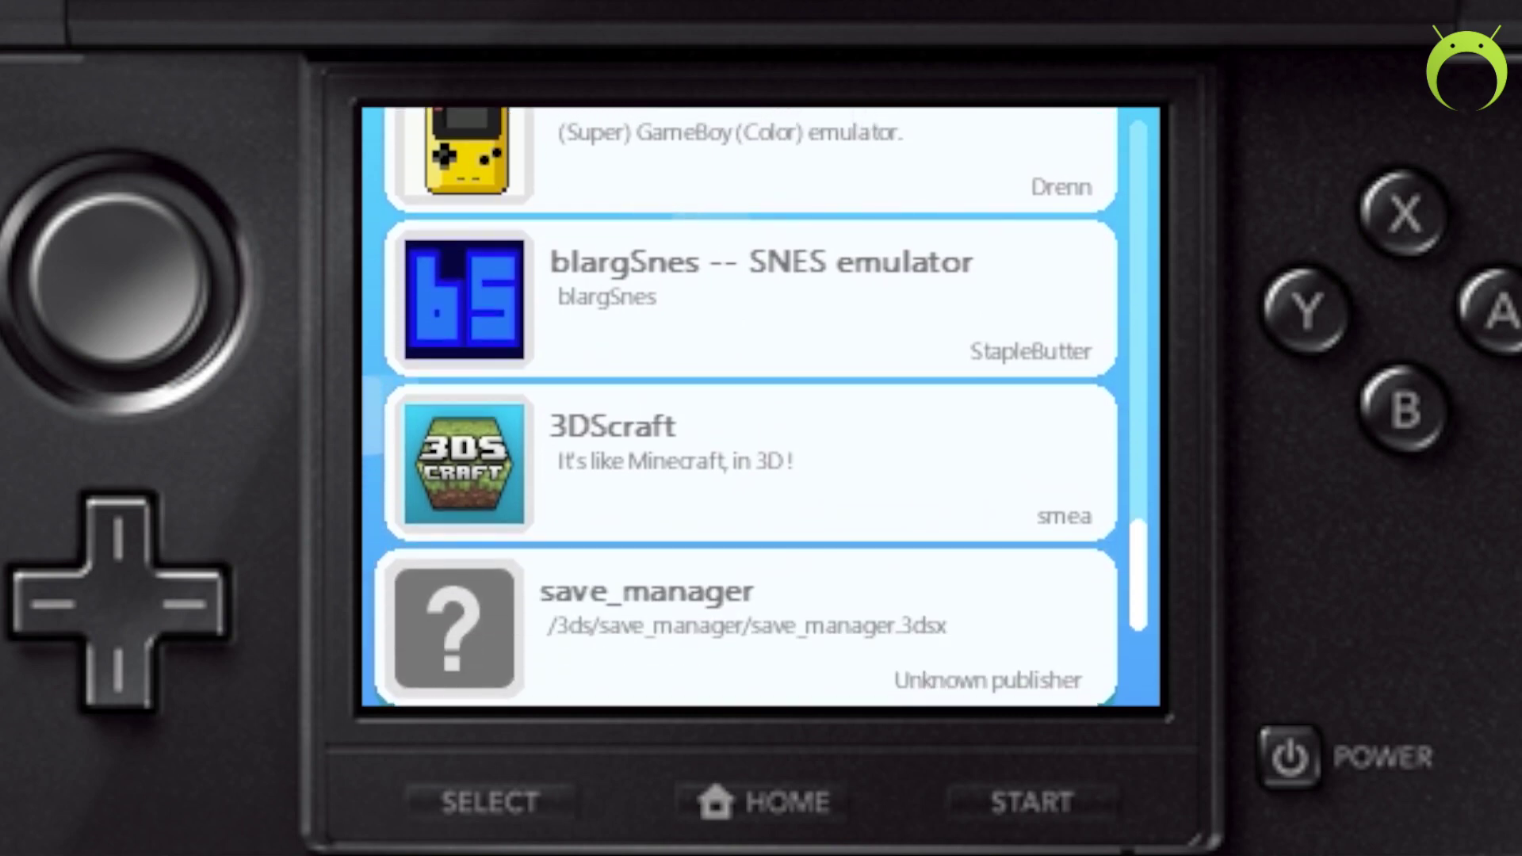
pyautogui.press('a')
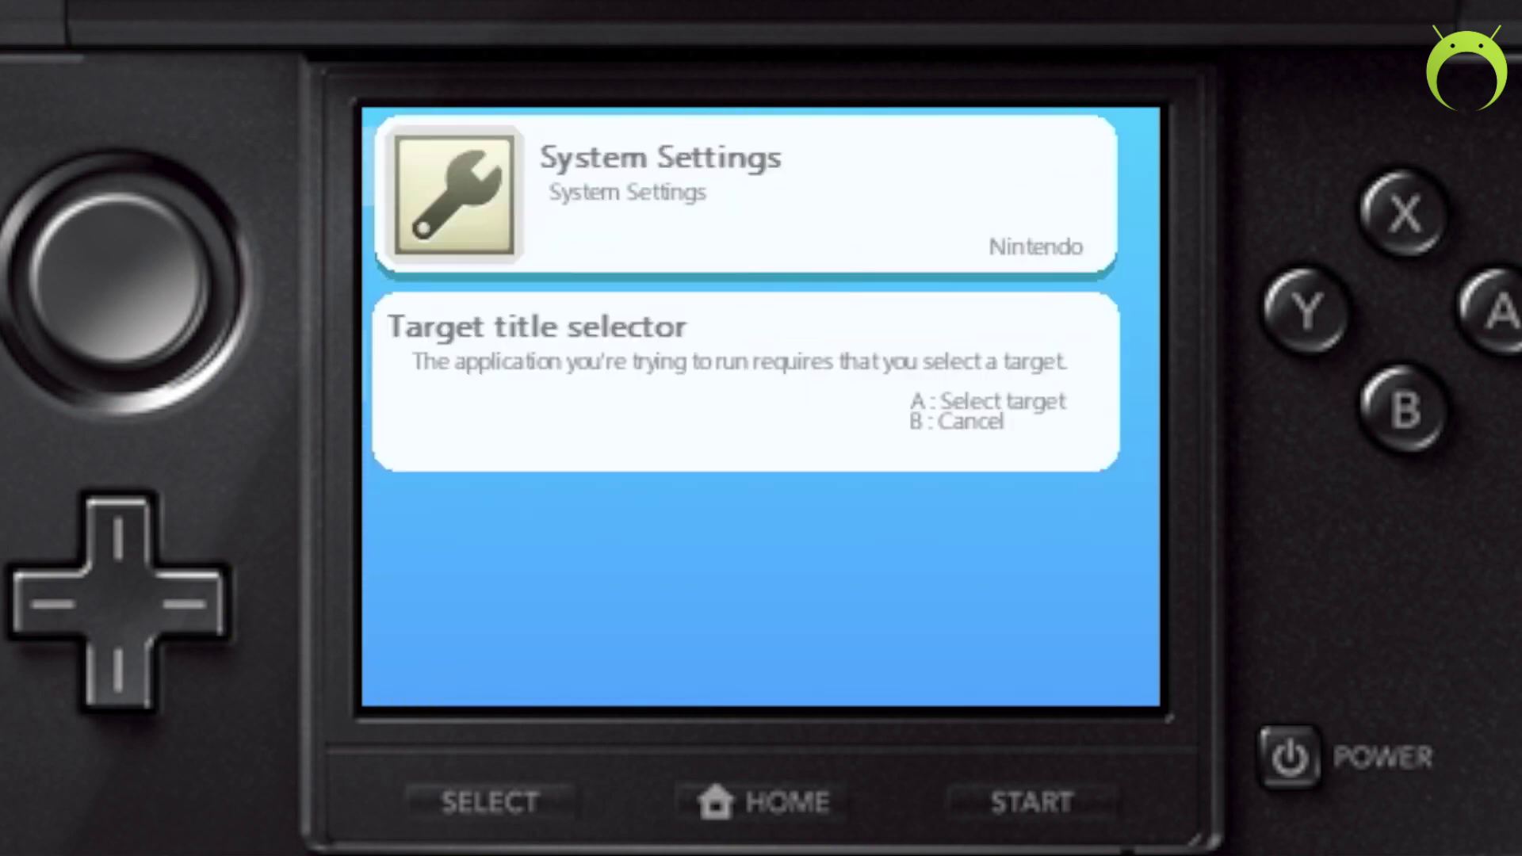
# - Look through the installed titles in the target title selector, from System Settings down to the unnamed ??? entry
pyautogui.press('Down')
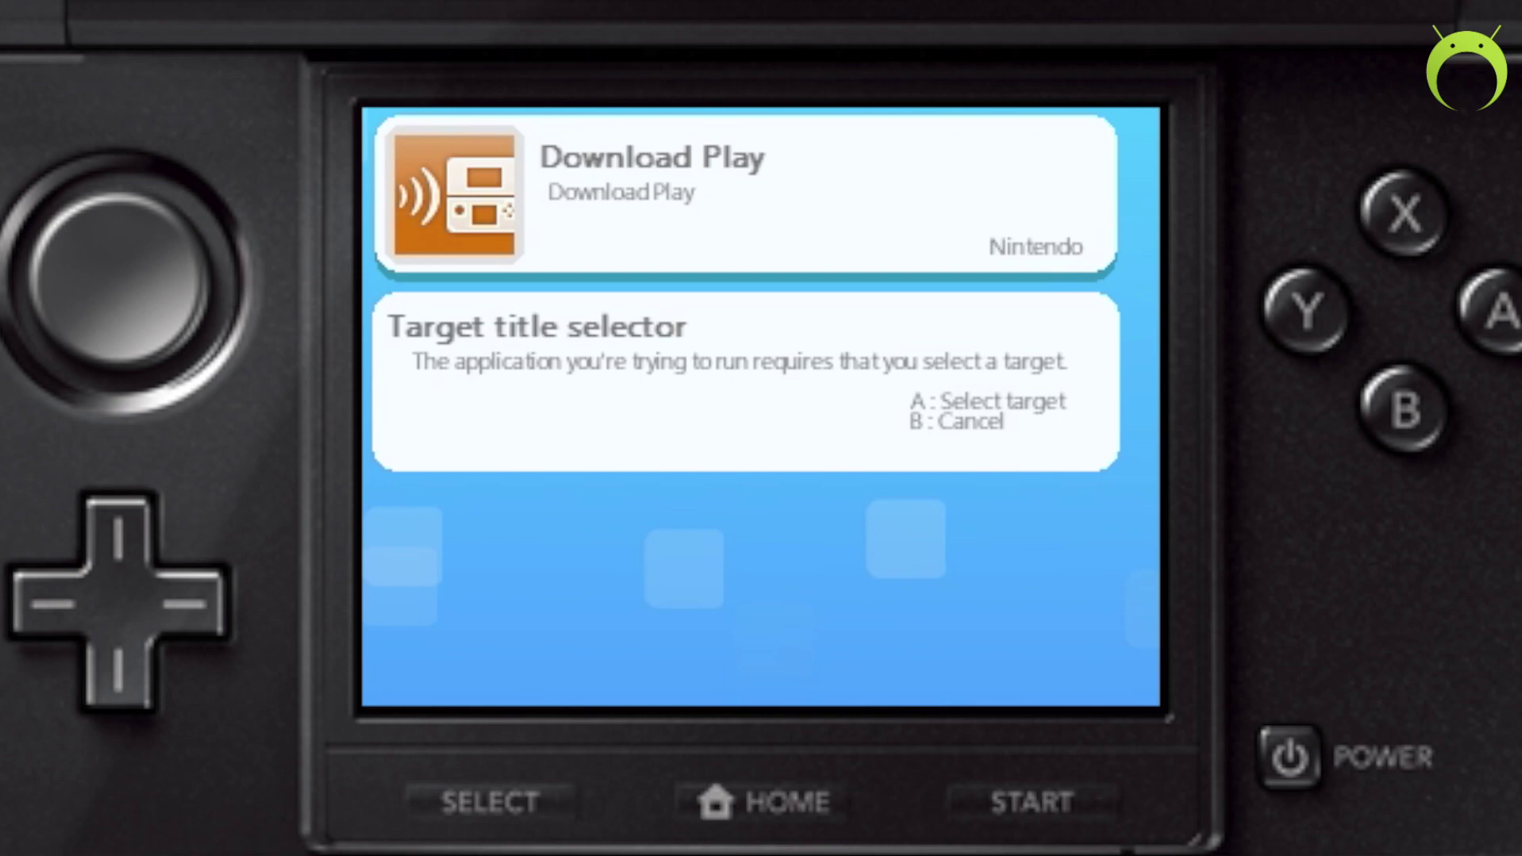
pyautogui.press('Down')
pyautogui.press('Down')
pyautogui.press('Down')
pyautogui.press('Down')
pyautogui.press('Down')
pyautogui.press('Down')
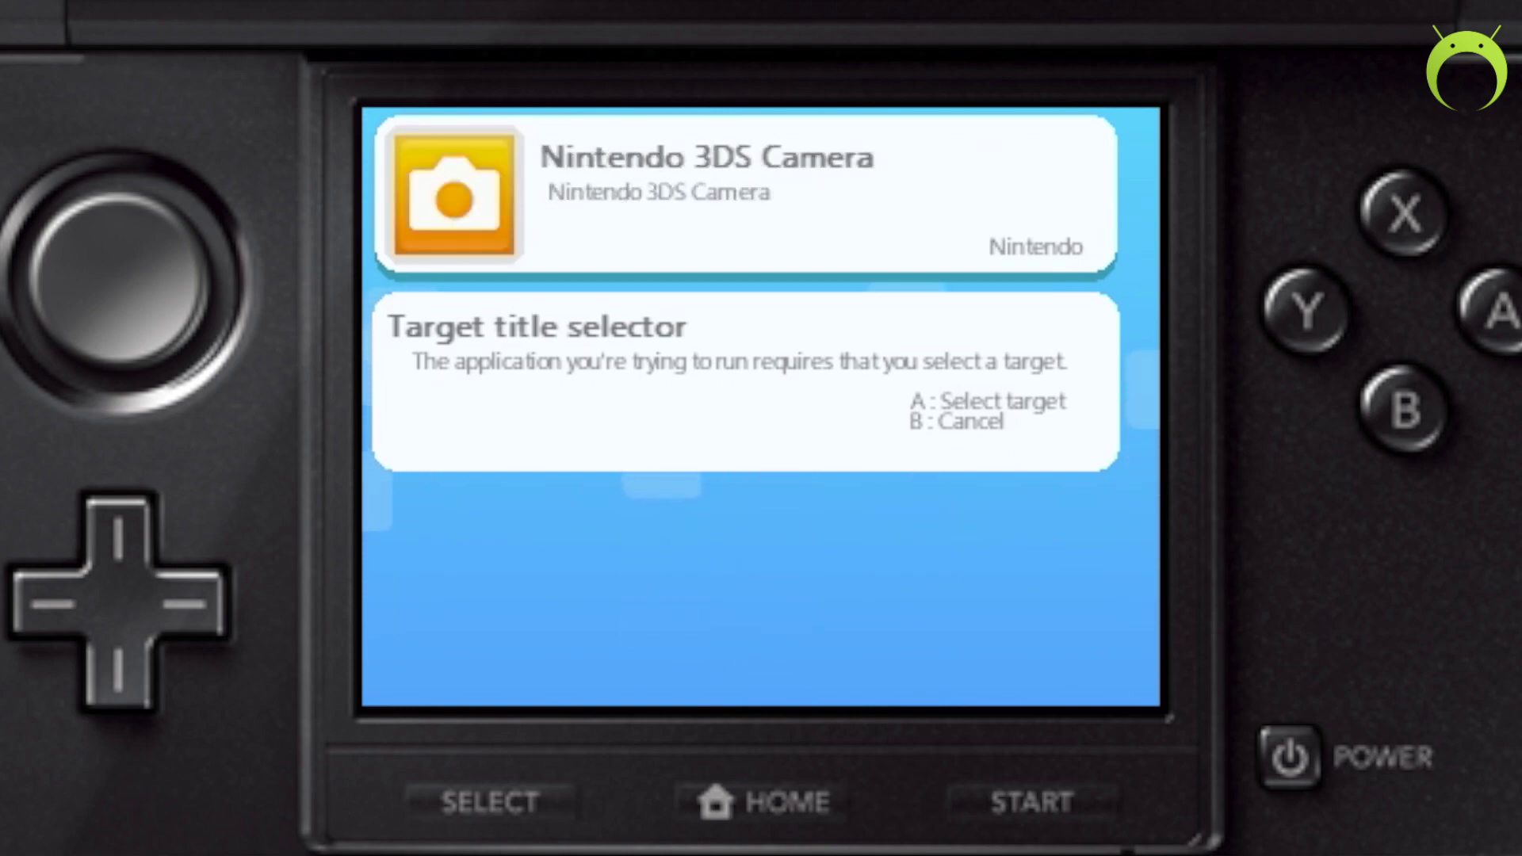
pyautogui.press('Down')
pyautogui.press('Down')
pyautogui.press('Down')
pyautogui.press('Down')
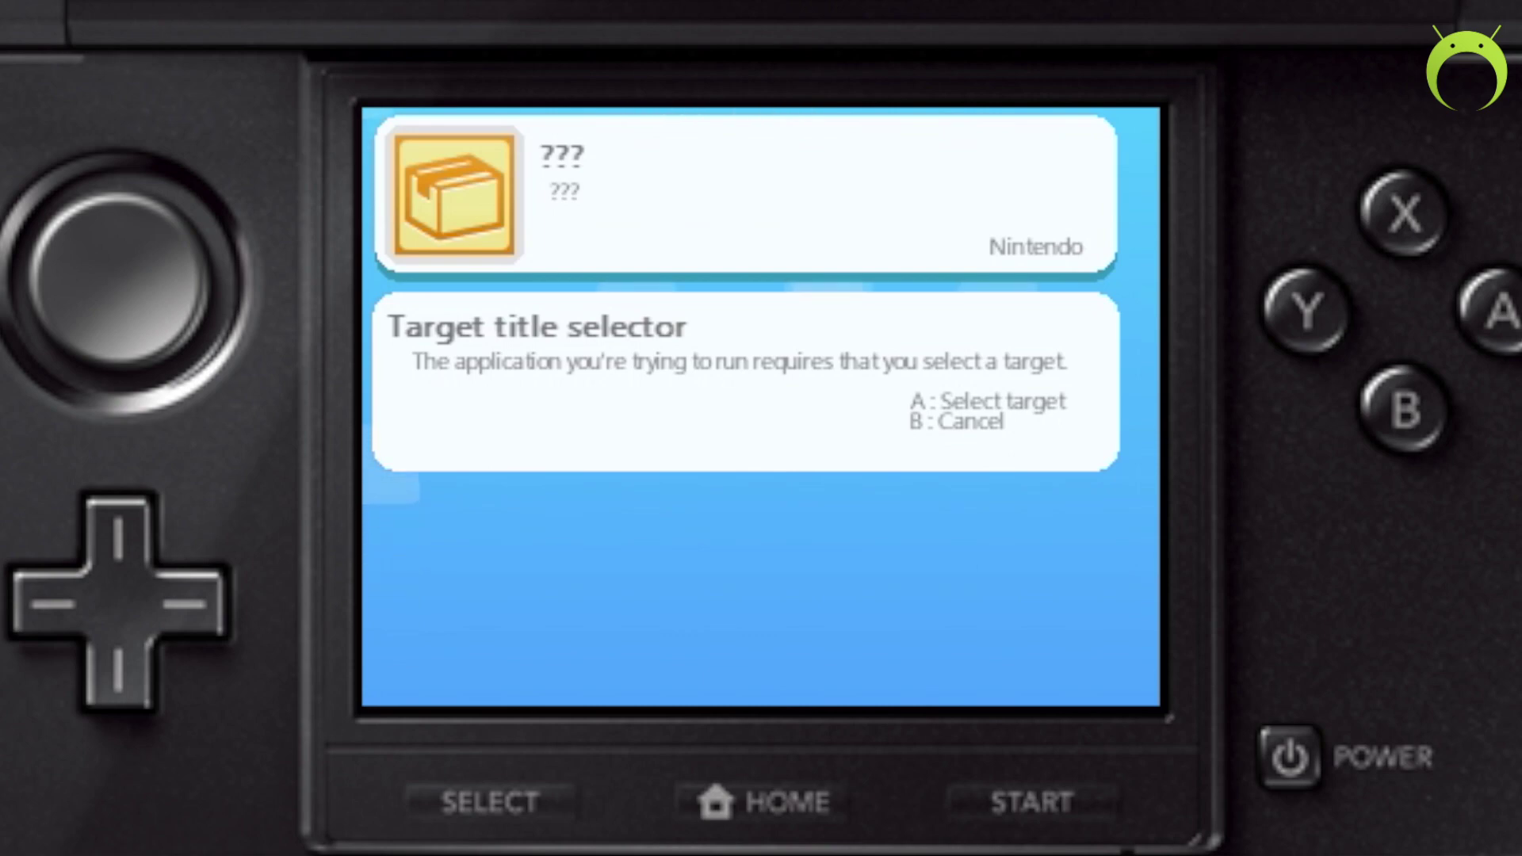
# - Go back through the target title list and stop on Pokémon Alpha Sapphire as the save target
pyautogui.press('Up')
pyautogui.press('Up')
pyautogui.press('Up')
pyautogui.press('Up')
pyautogui.press('Up')
pyautogui.press('Up')
pyautogui.press('Up')
pyautogui.press('Up')
pyautogui.press('Up')
pyautogui.press('Up')
pyautogui.press('Up')
pyautogui.press('Up')
pyautogui.press('Up')
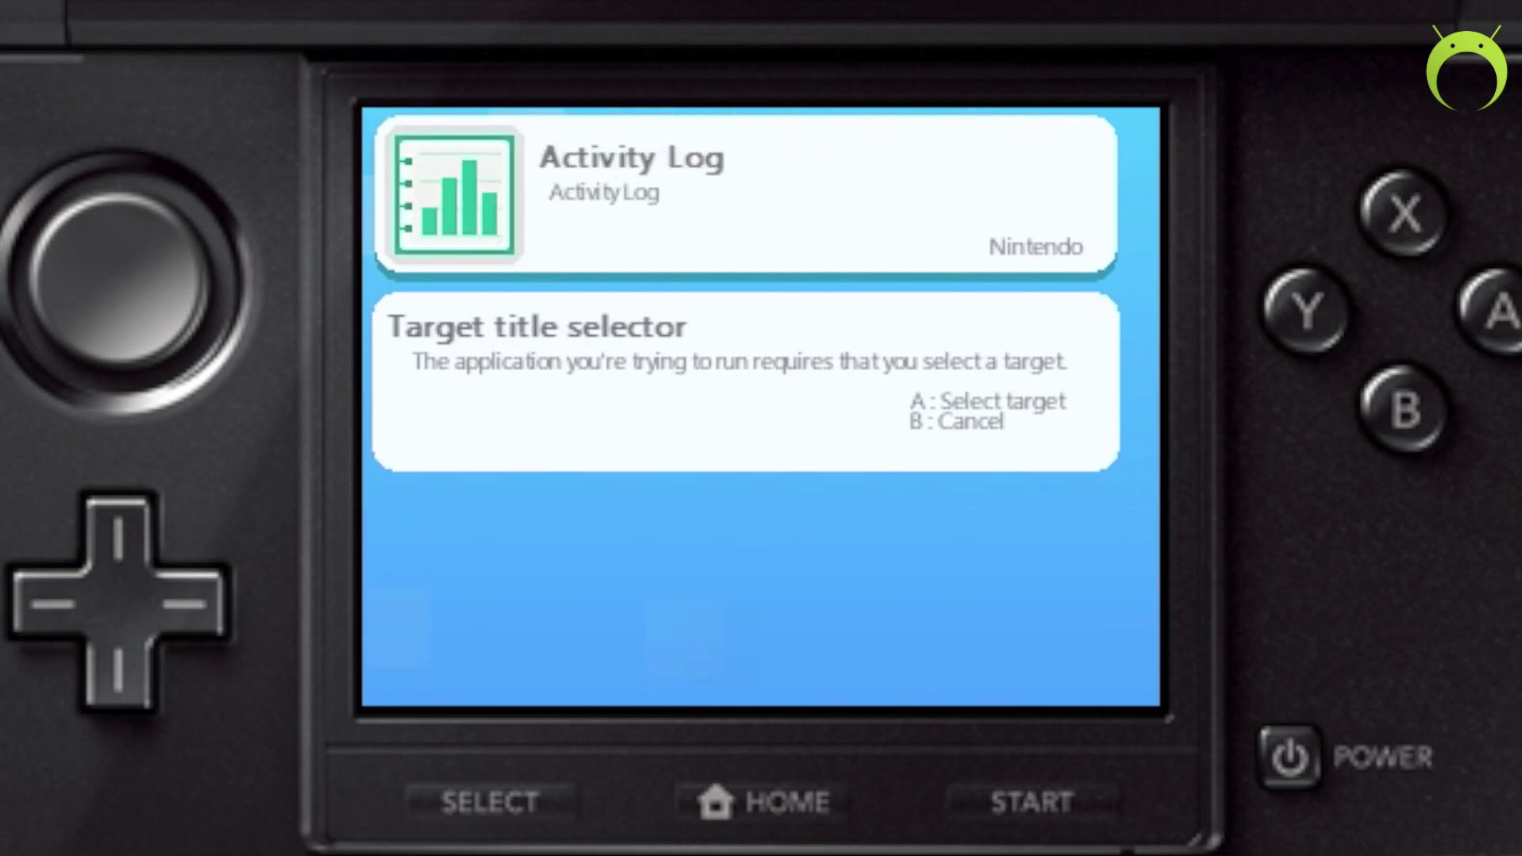
pyautogui.press('Up')
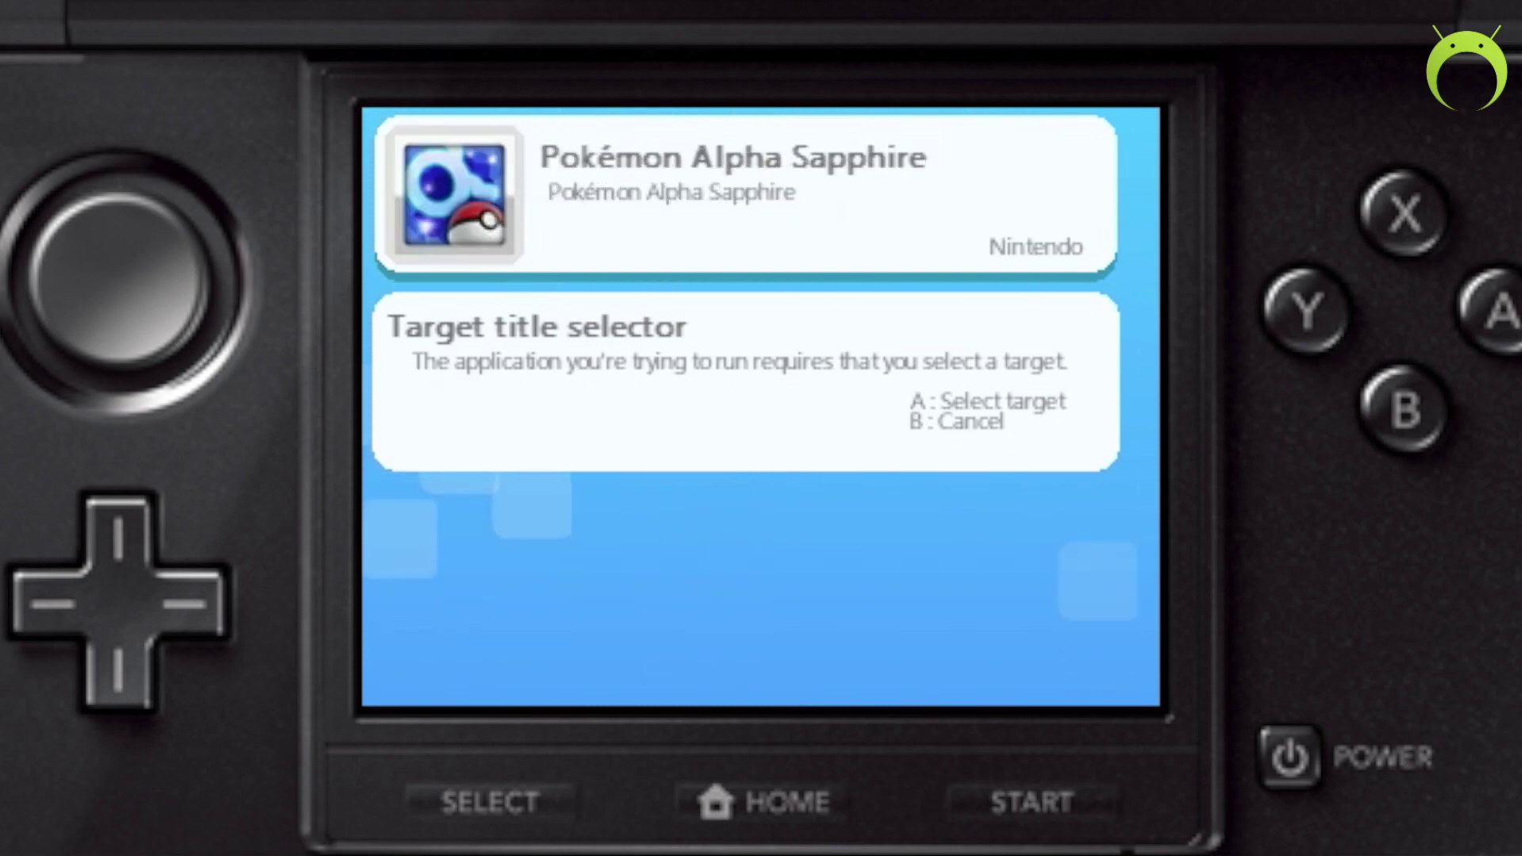
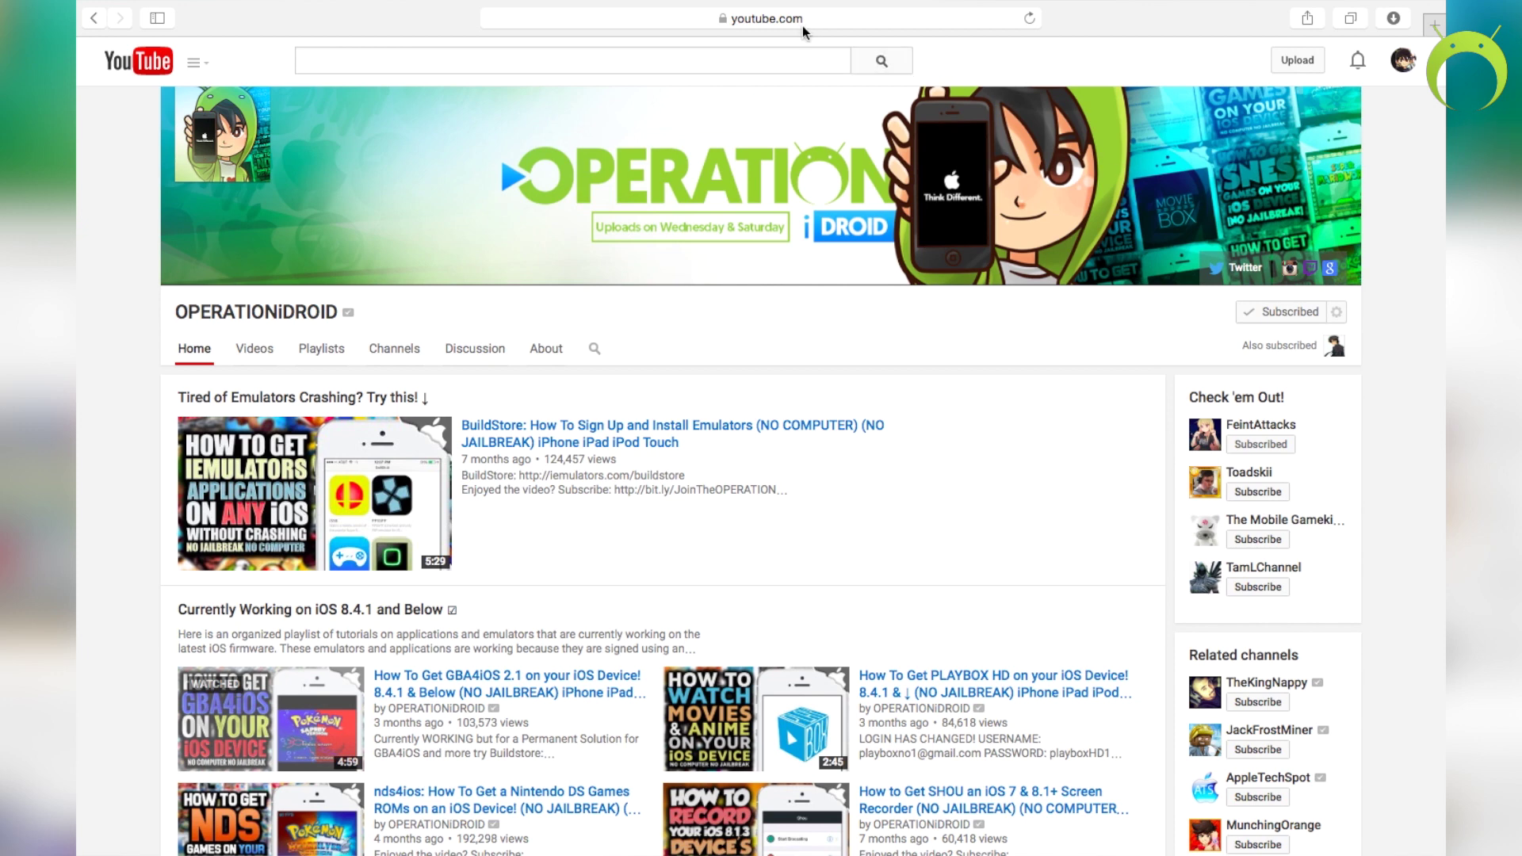
# - Switch to Safari, load the copied link to the PKHeX for Mac post and download PKHeX 4-4-15 from MediaFire
pyautogui.click(801, 19)
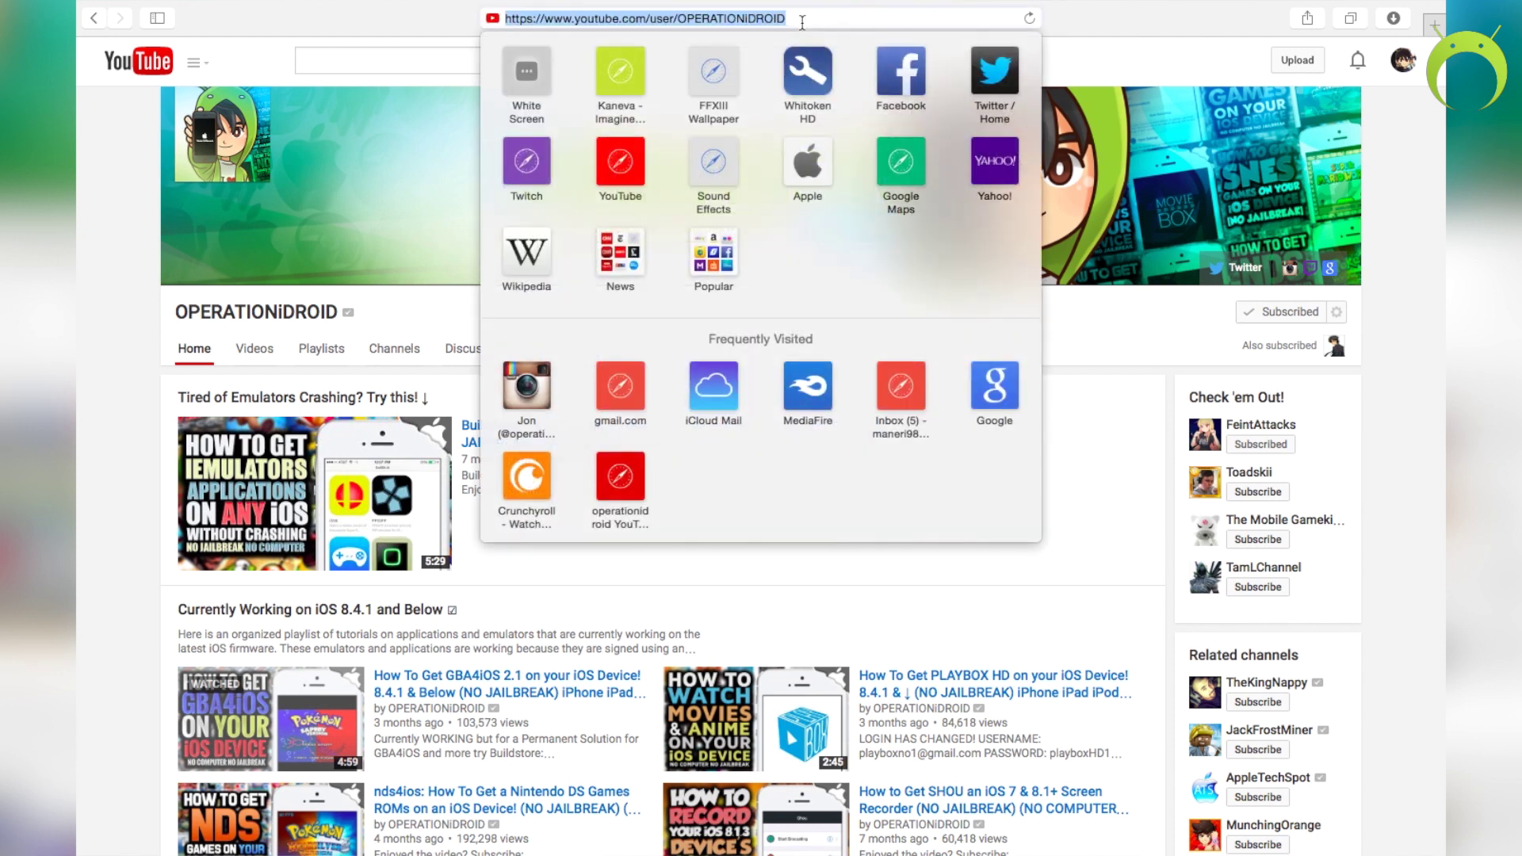
pyautogui.press('super+v')
pyautogui.press('Return')
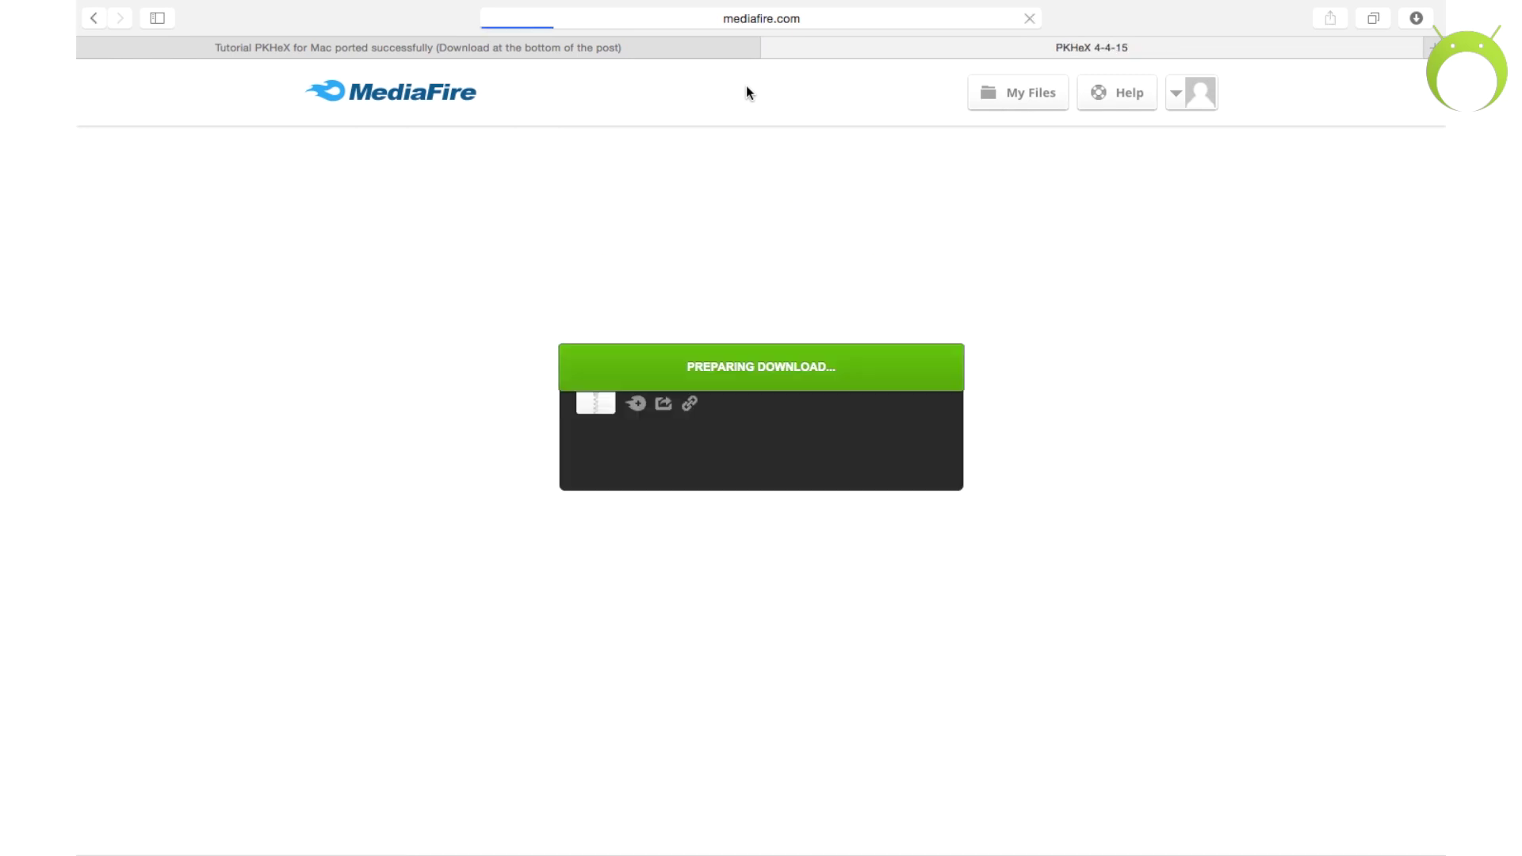
pyautogui.click(785, 472)
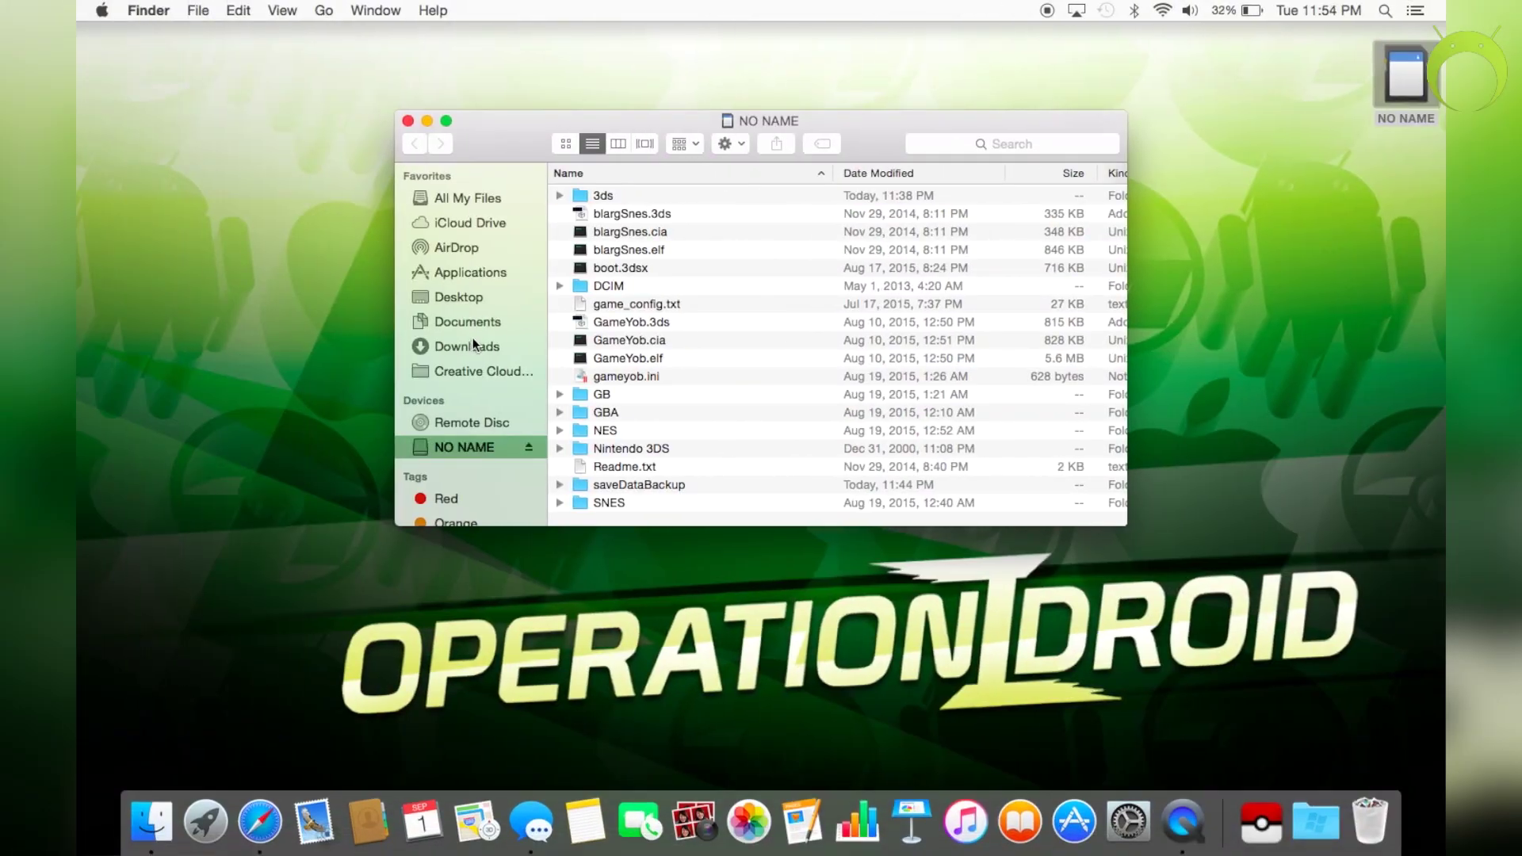
# - In Finder, open the PKHeX app from Downloads, show the NO NAME card's contents and allow the unidentified-developer app to run
pyautogui.click(470, 347)
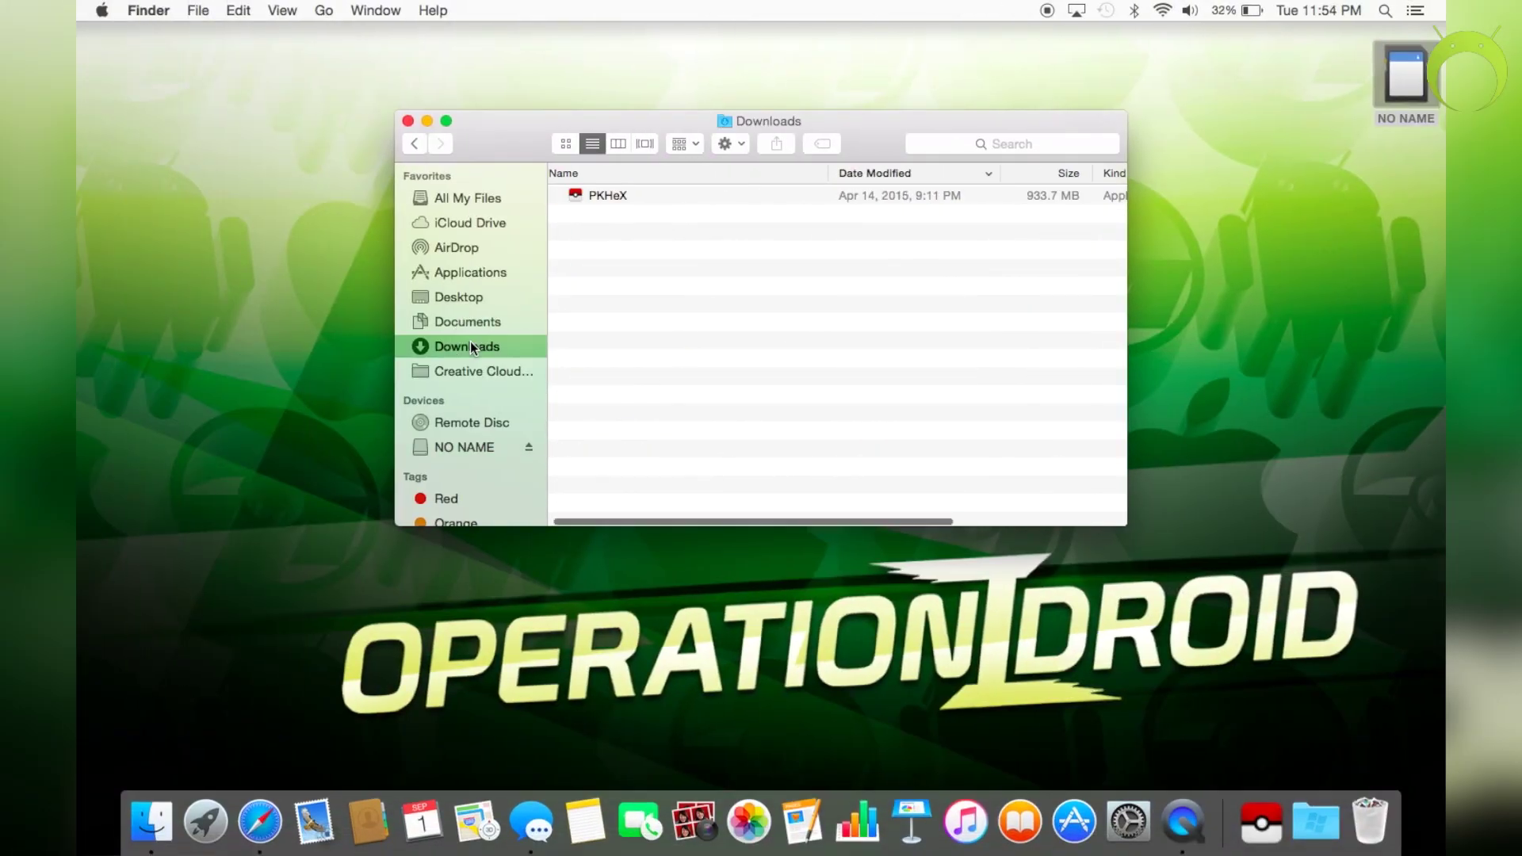
pyautogui.rightClick(725, 200)
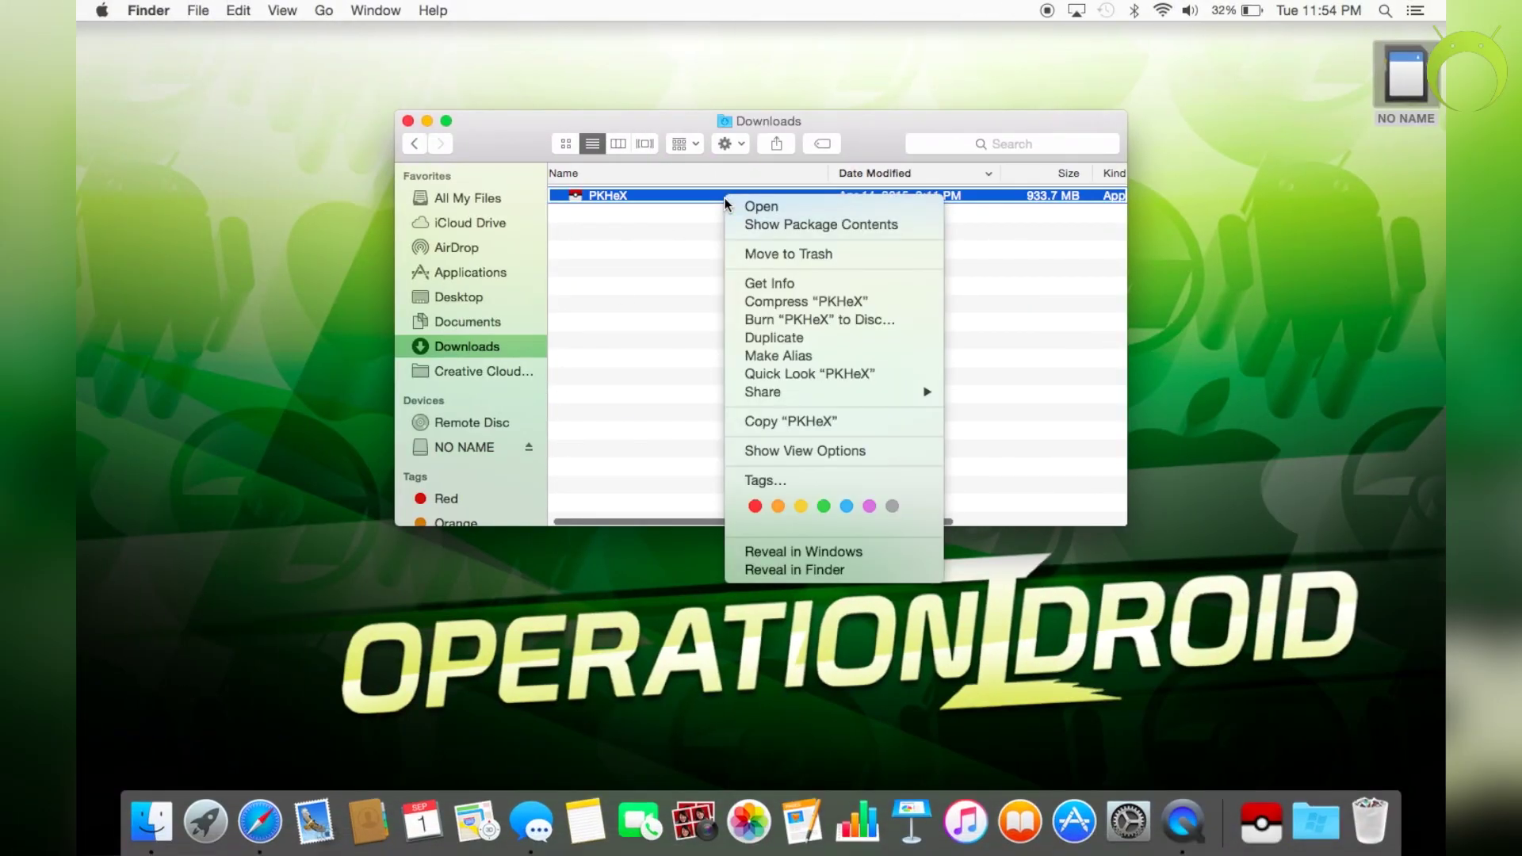
pyautogui.click(753, 207)
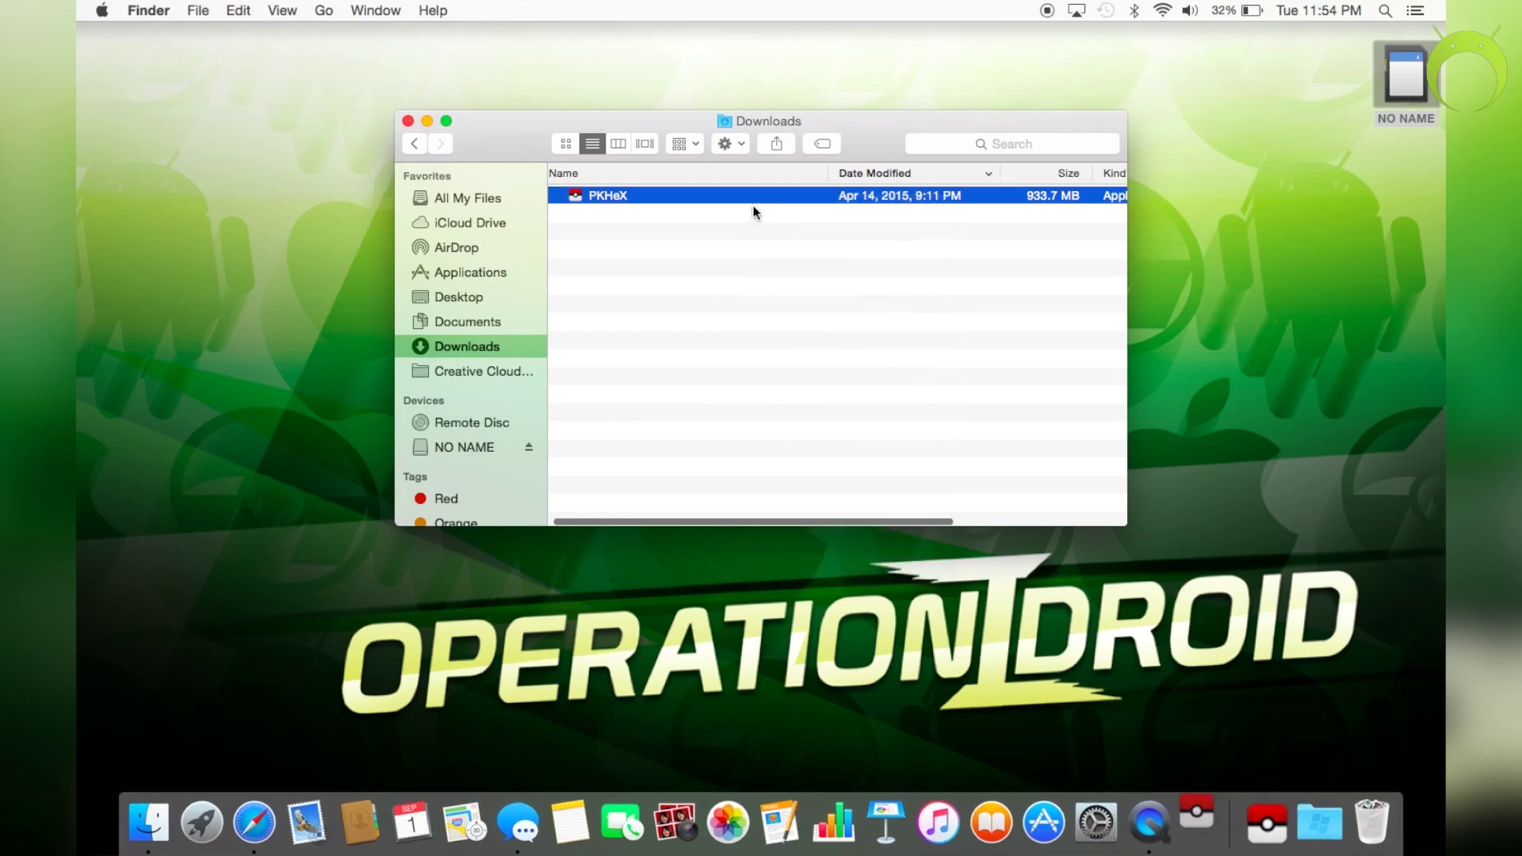
pyautogui.click(467, 448)
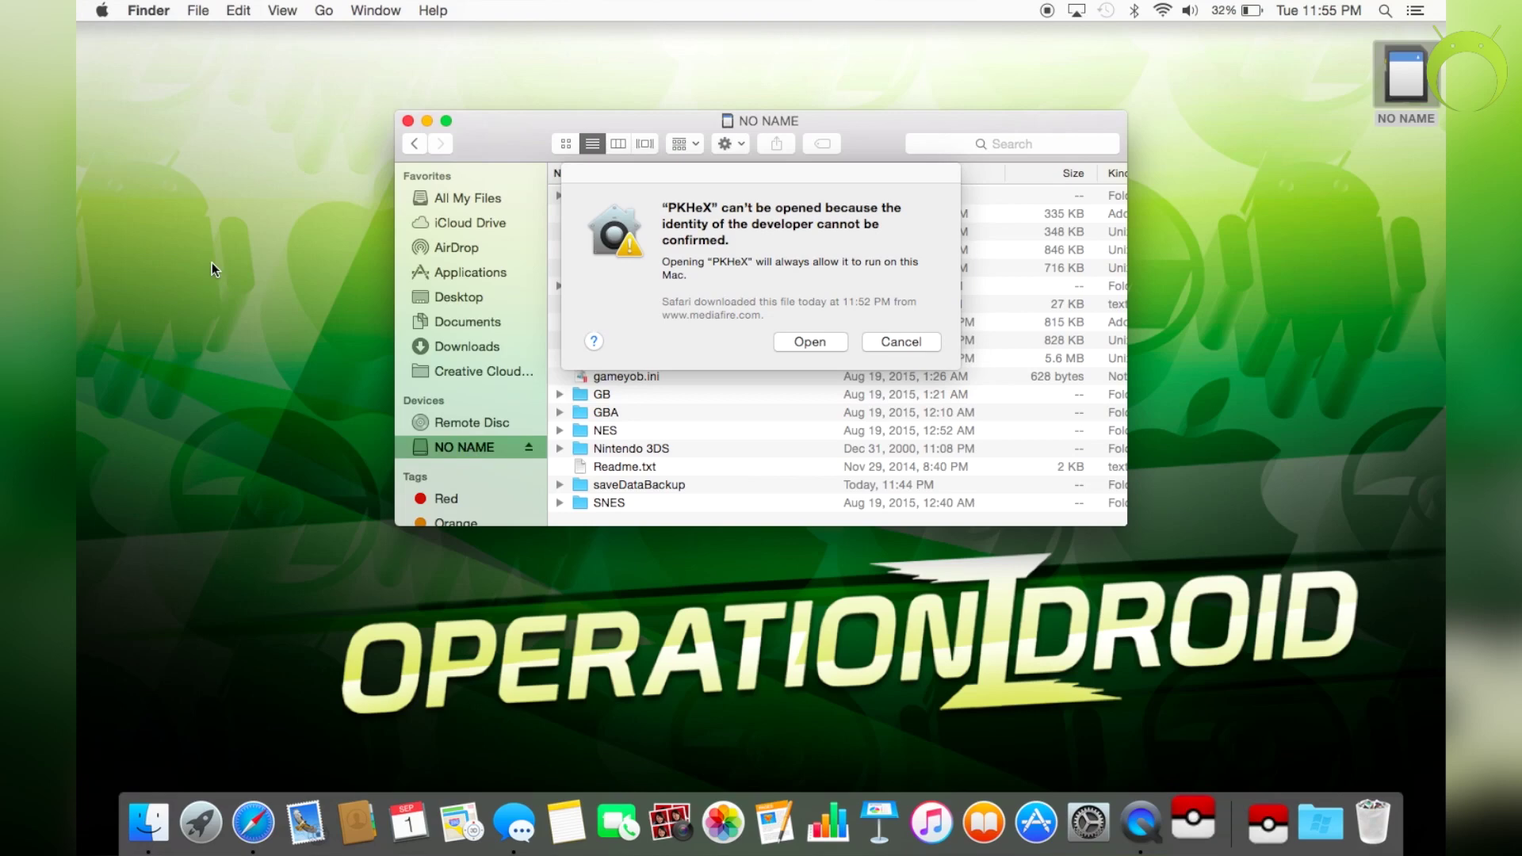
pyautogui.click(802, 344)
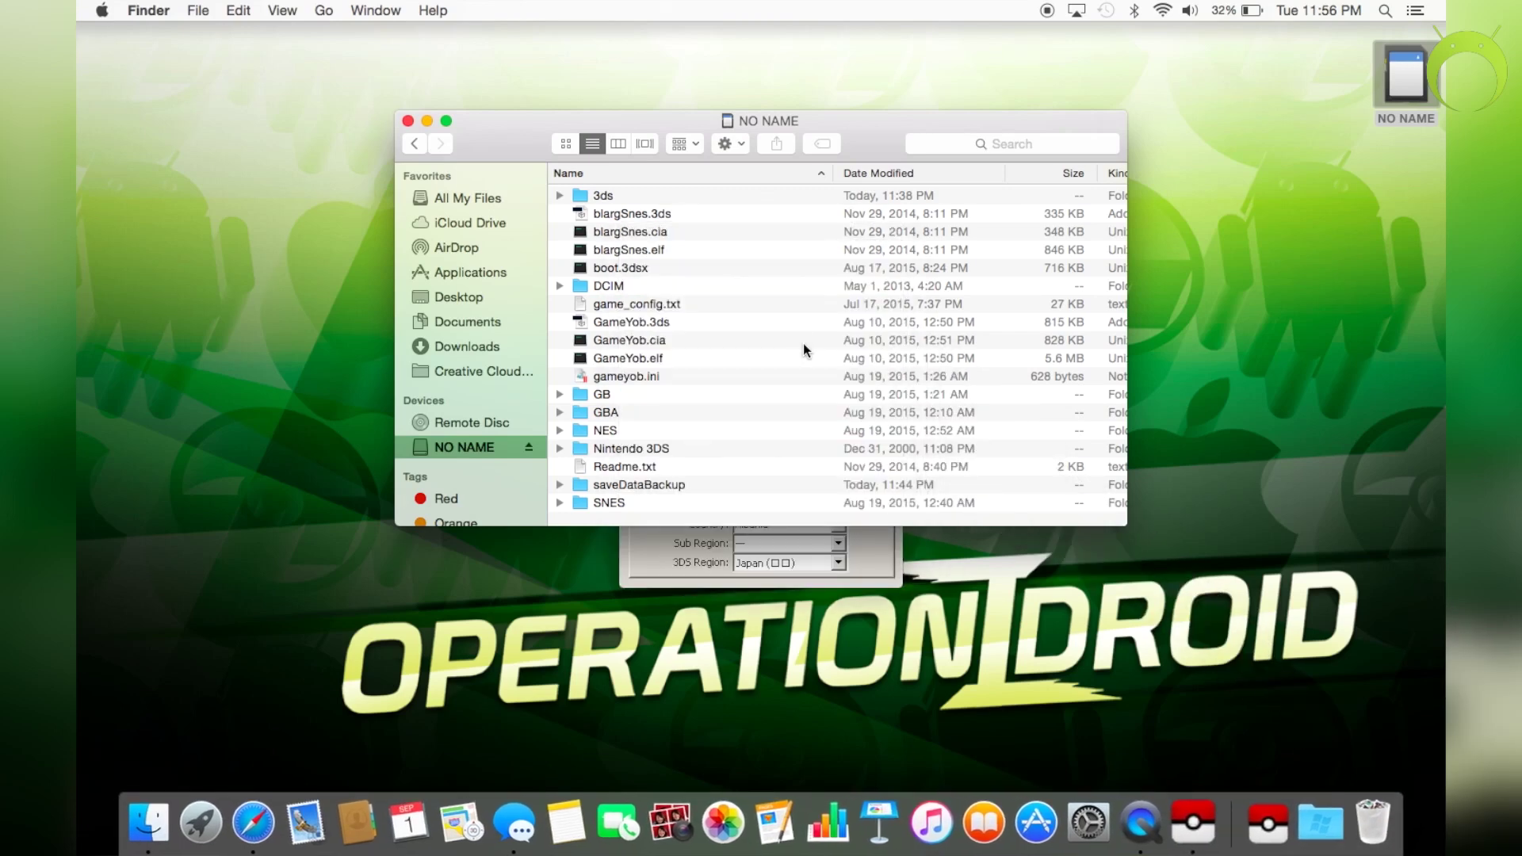
# - Bring PKHeX to the front and open the save file main from the saveDataBackup folder on the NO NAME card
pyautogui.click(662, 542)
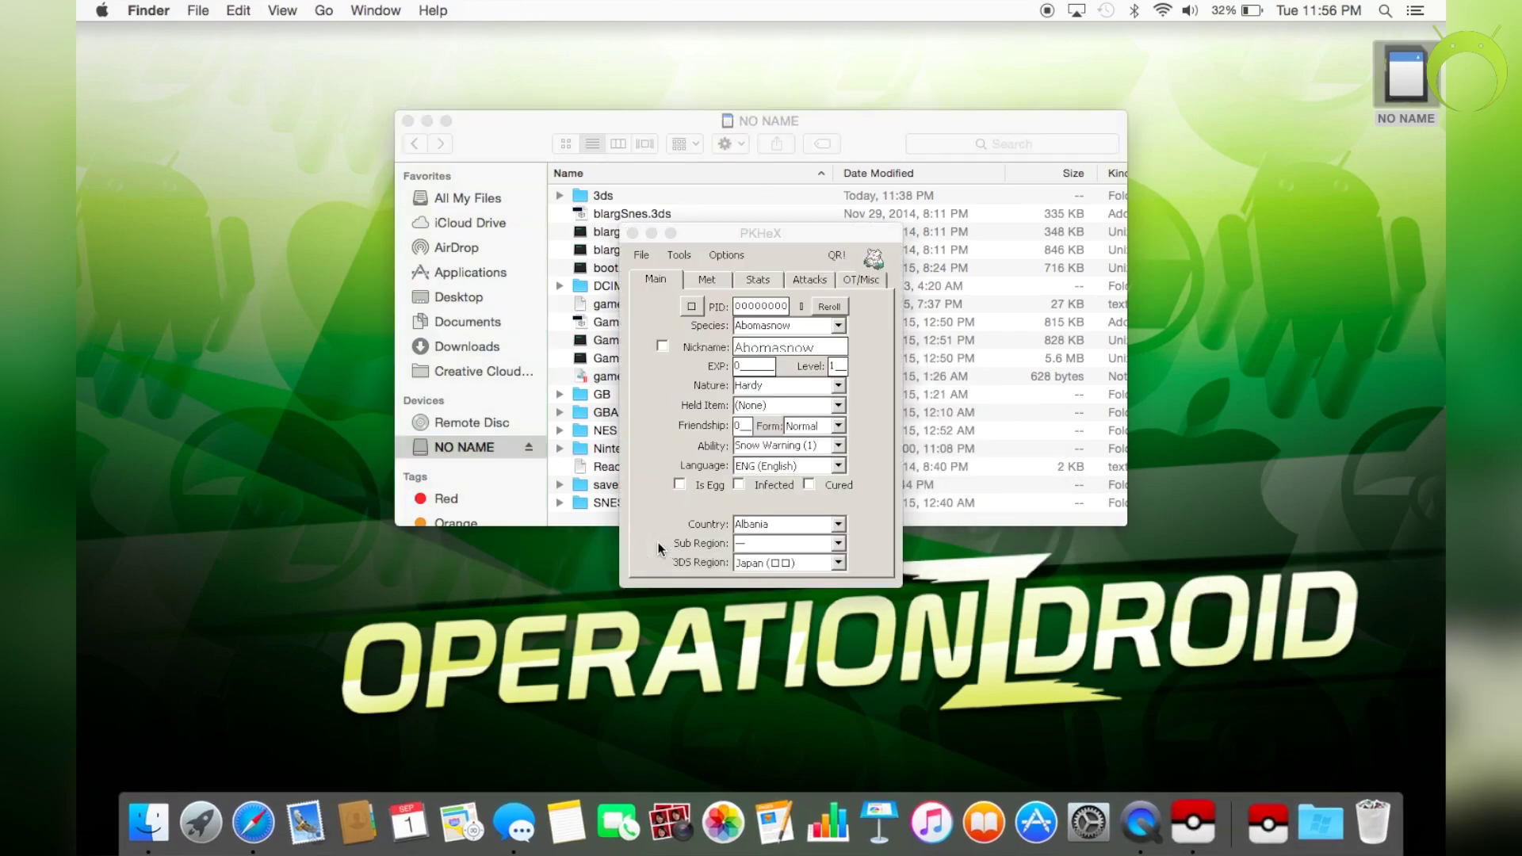
pyautogui.click(643, 255)
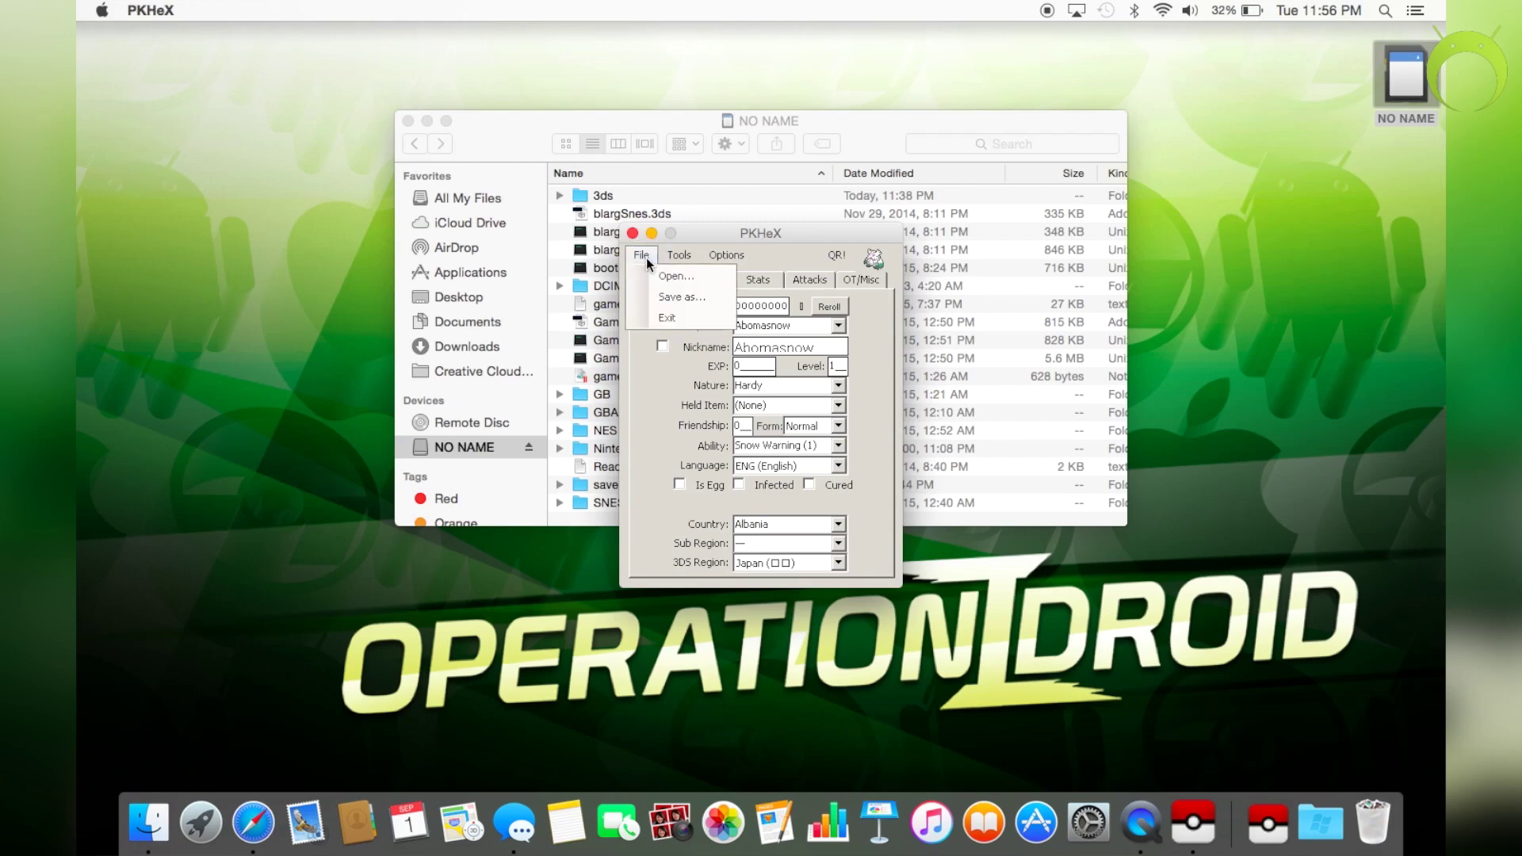
pyautogui.click(664, 278)
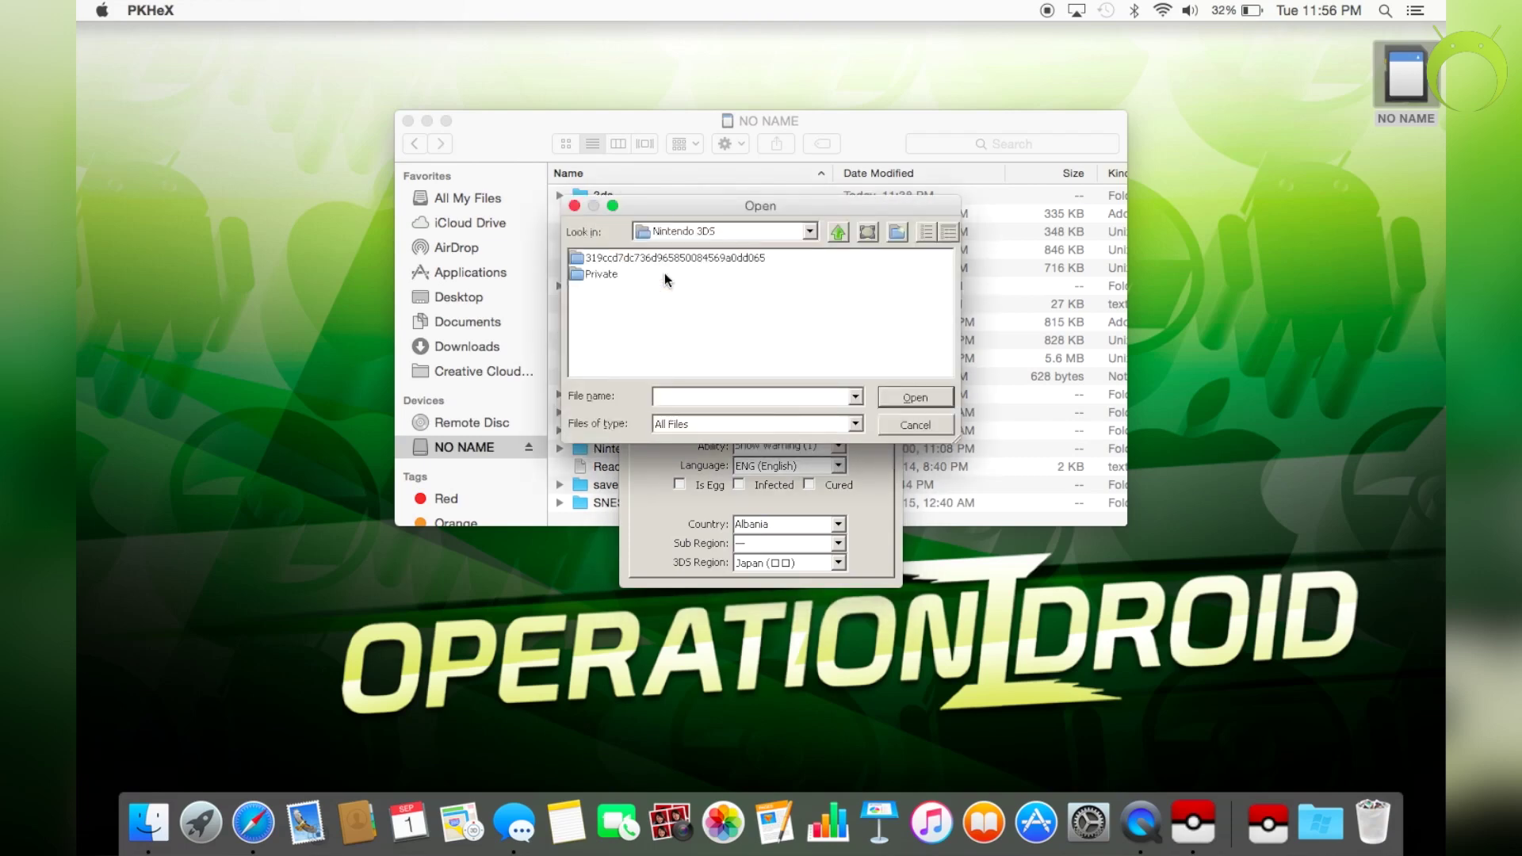
pyautogui.click(808, 232)
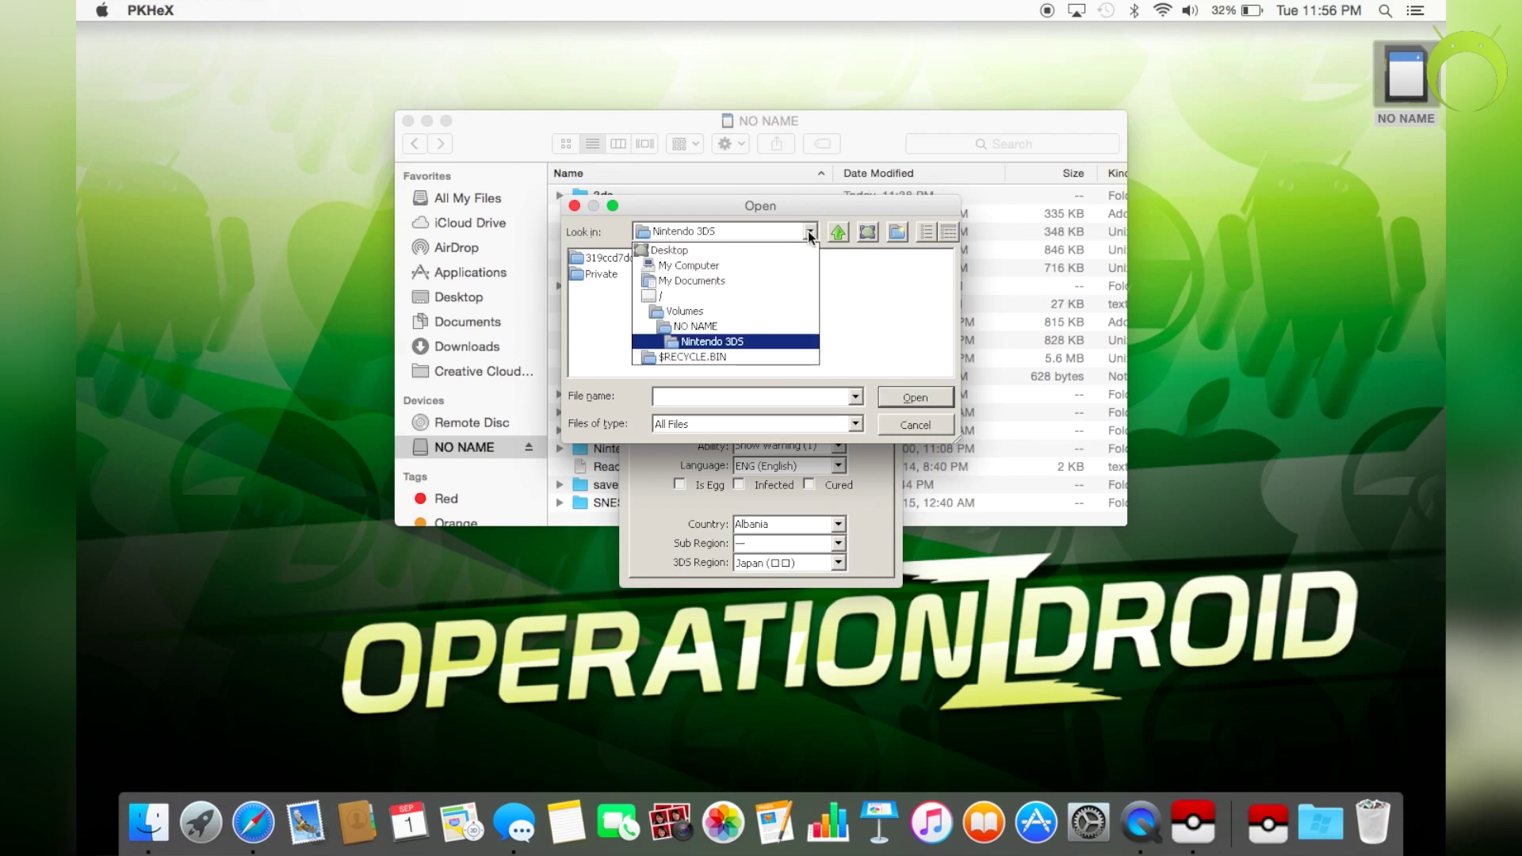
pyautogui.click(699, 323)
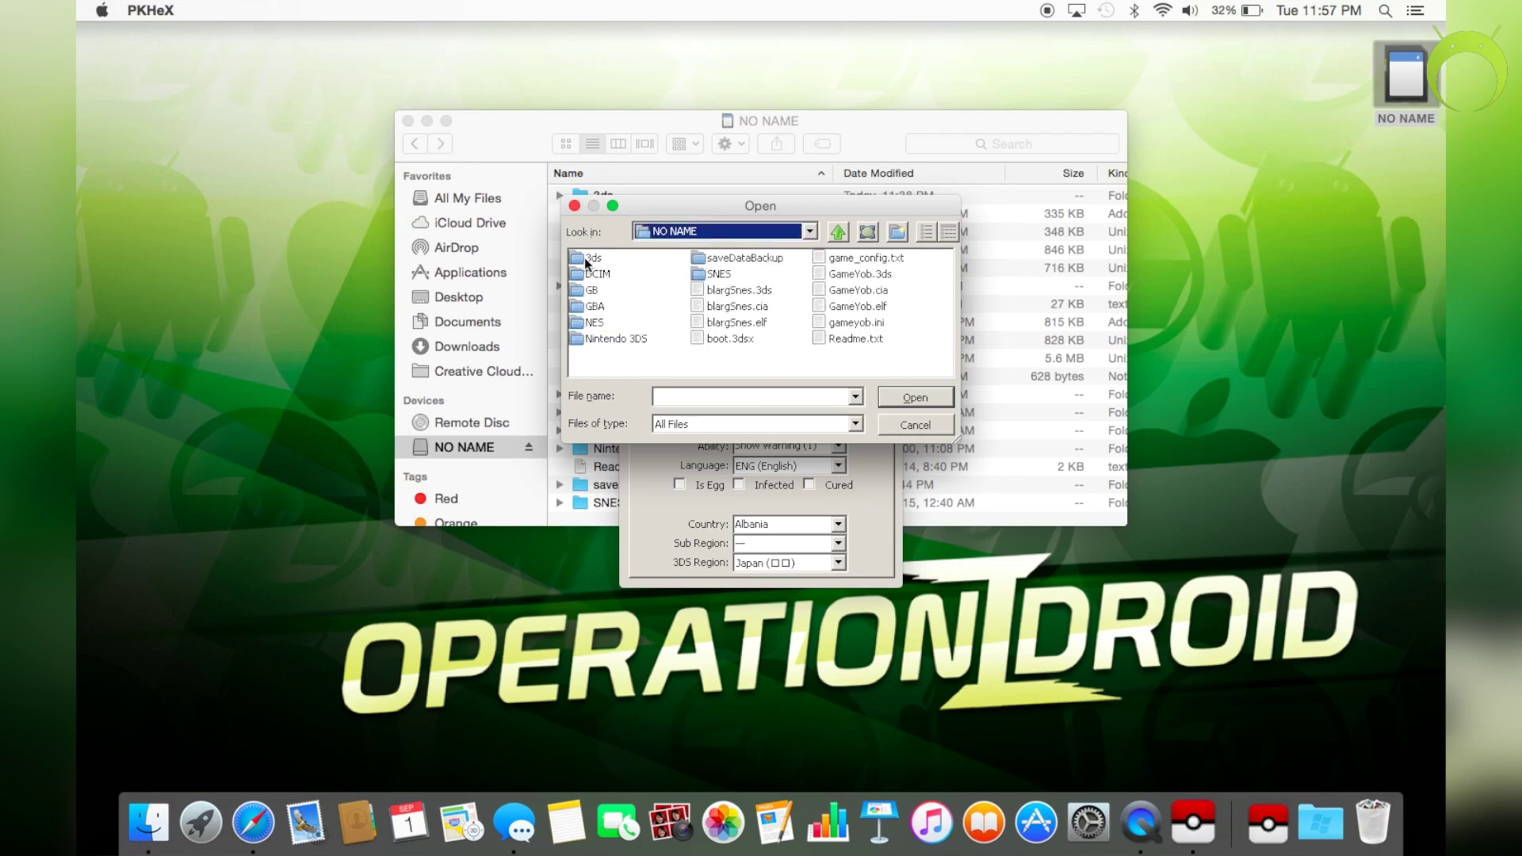
pyautogui.doubleClick(708, 258)
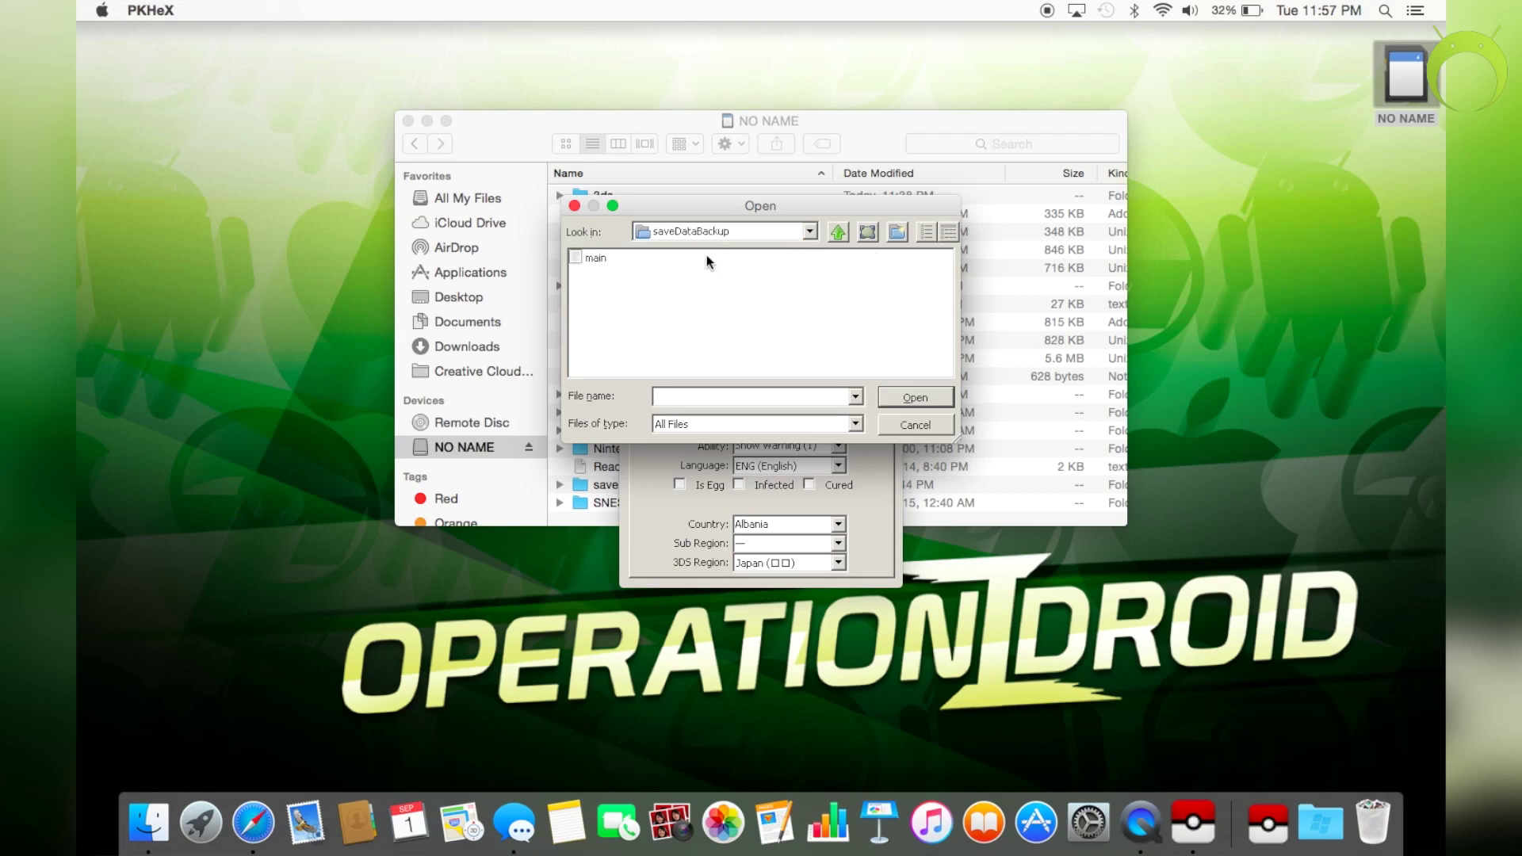
pyautogui.click(612, 259)
pyautogui.click(886, 396)
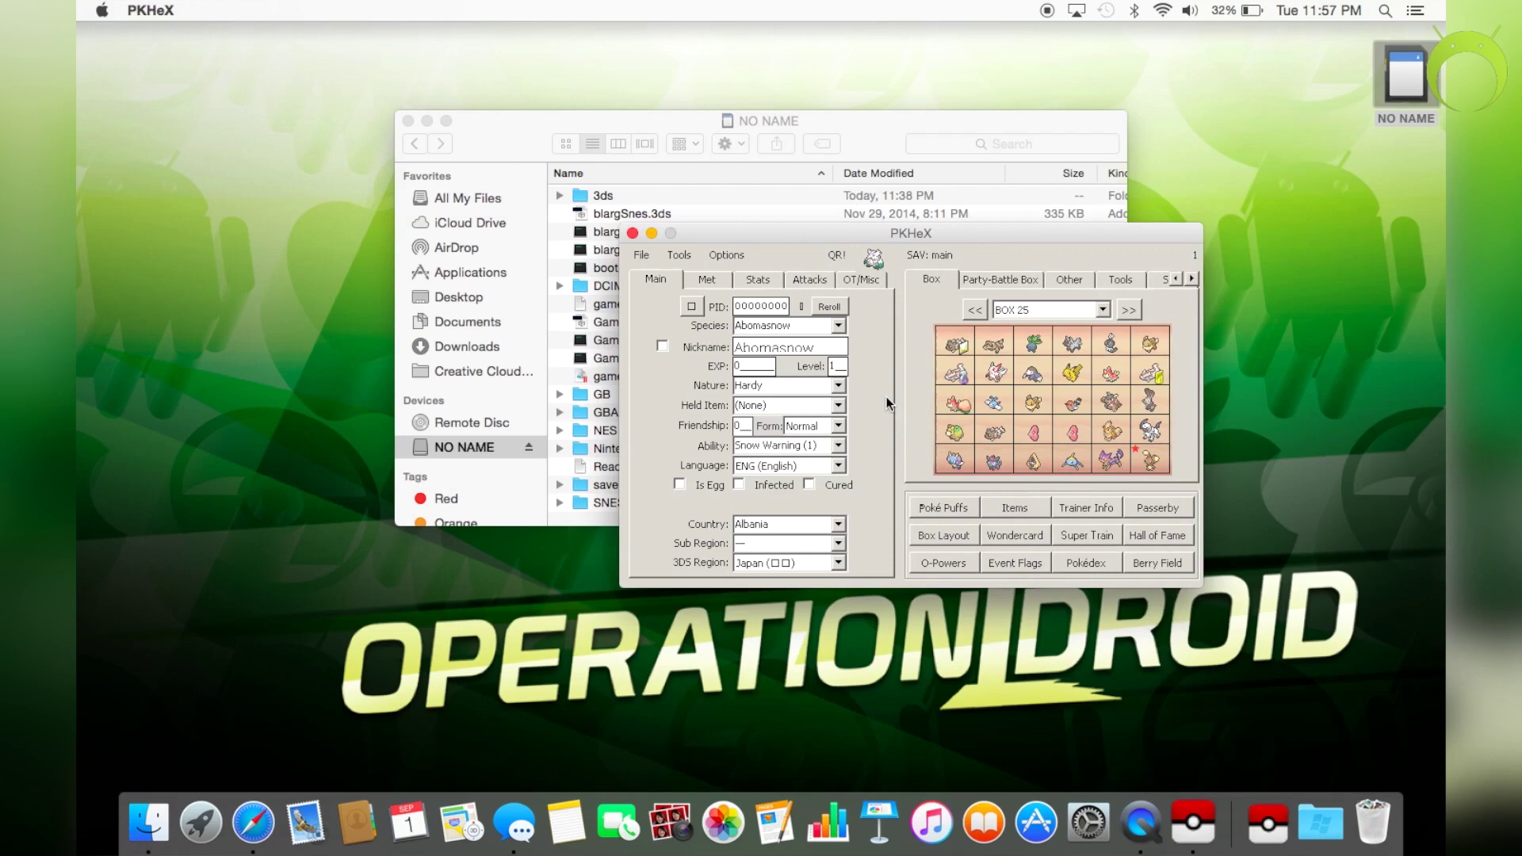
# - Shift the PKHeX window slightly aside and page backward through the save's Pokémon boxes
pyautogui.moveTo(883, 230); pyautogui.dragTo(817, 235)
pyautogui.click(910, 313)
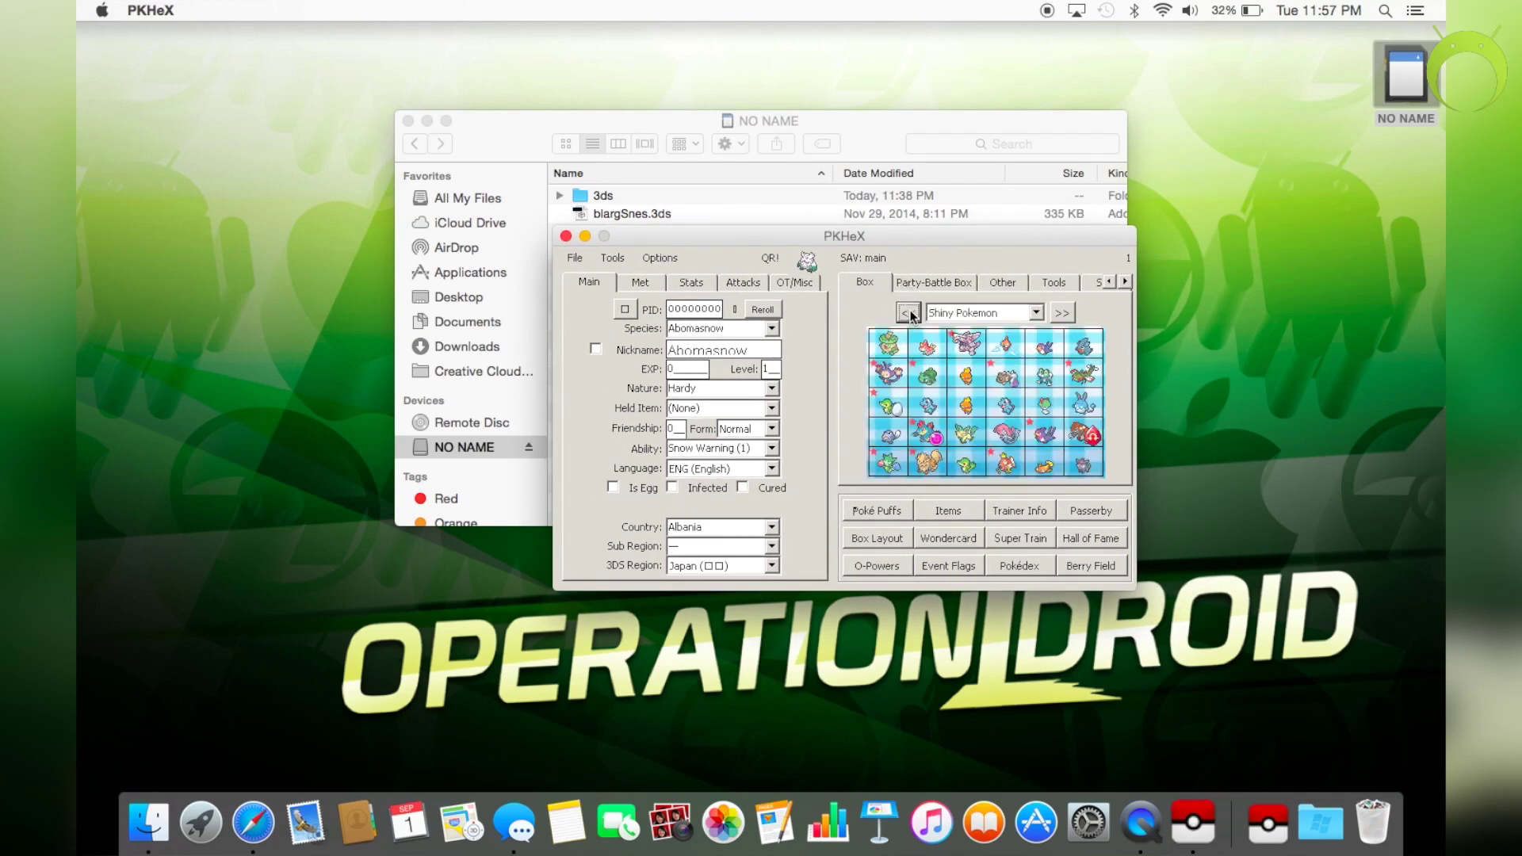
pyautogui.click(910, 313)
pyautogui.click(910, 313)
pyautogui.click(910, 314)
pyautogui.doubleClick(909, 313)
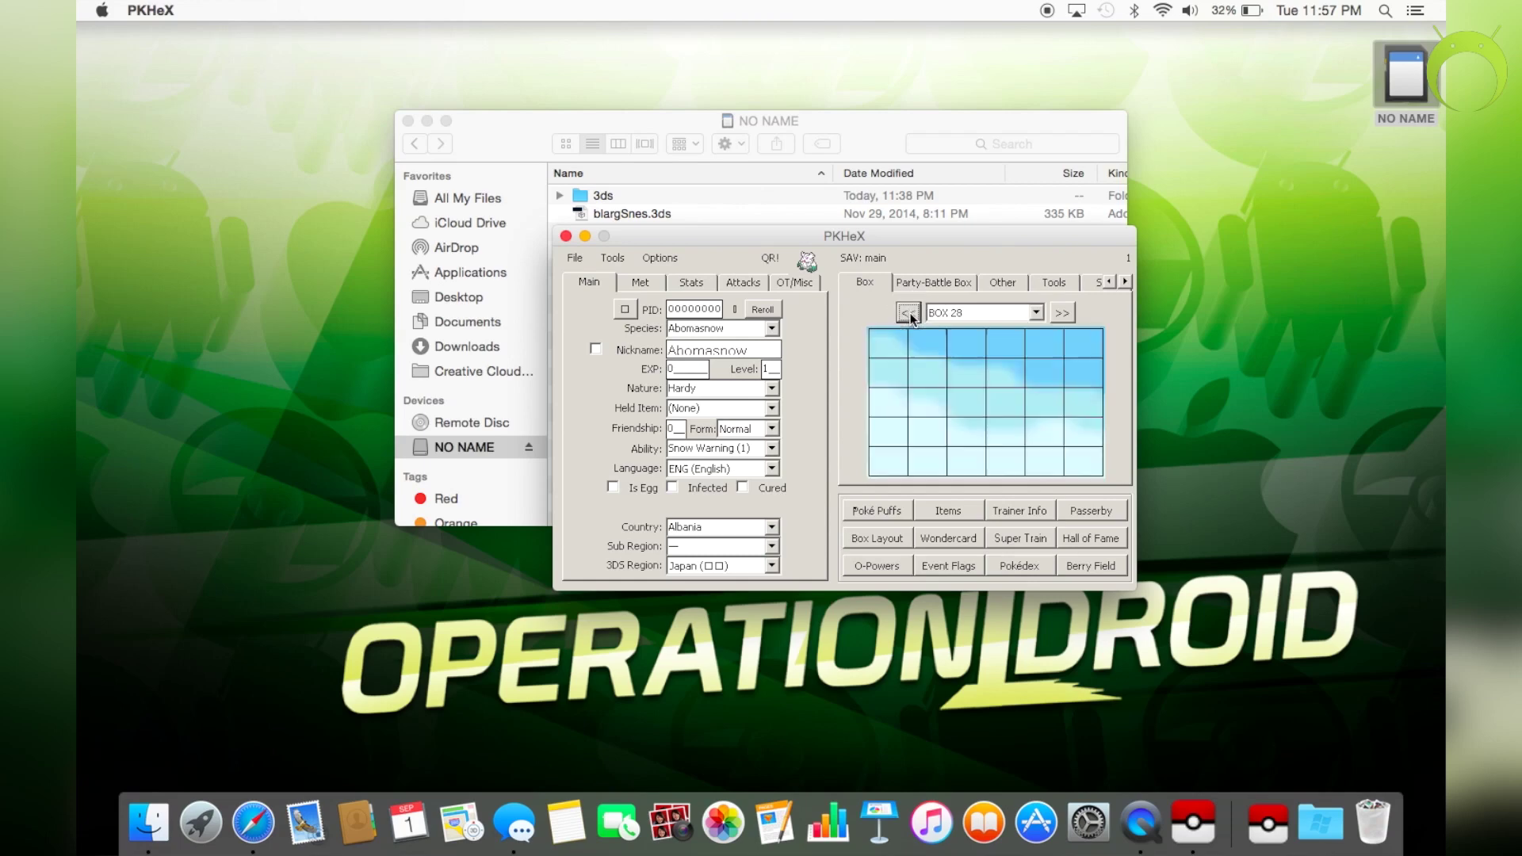
pyautogui.doubleClick(910, 313)
pyautogui.doubleClick(910, 313)
pyautogui.doubleClick(910, 313)
# - Page forward through the save's Pokémon boxes and settle on BOX 7
pyautogui.click(1062, 313)
pyautogui.click(1062, 313)
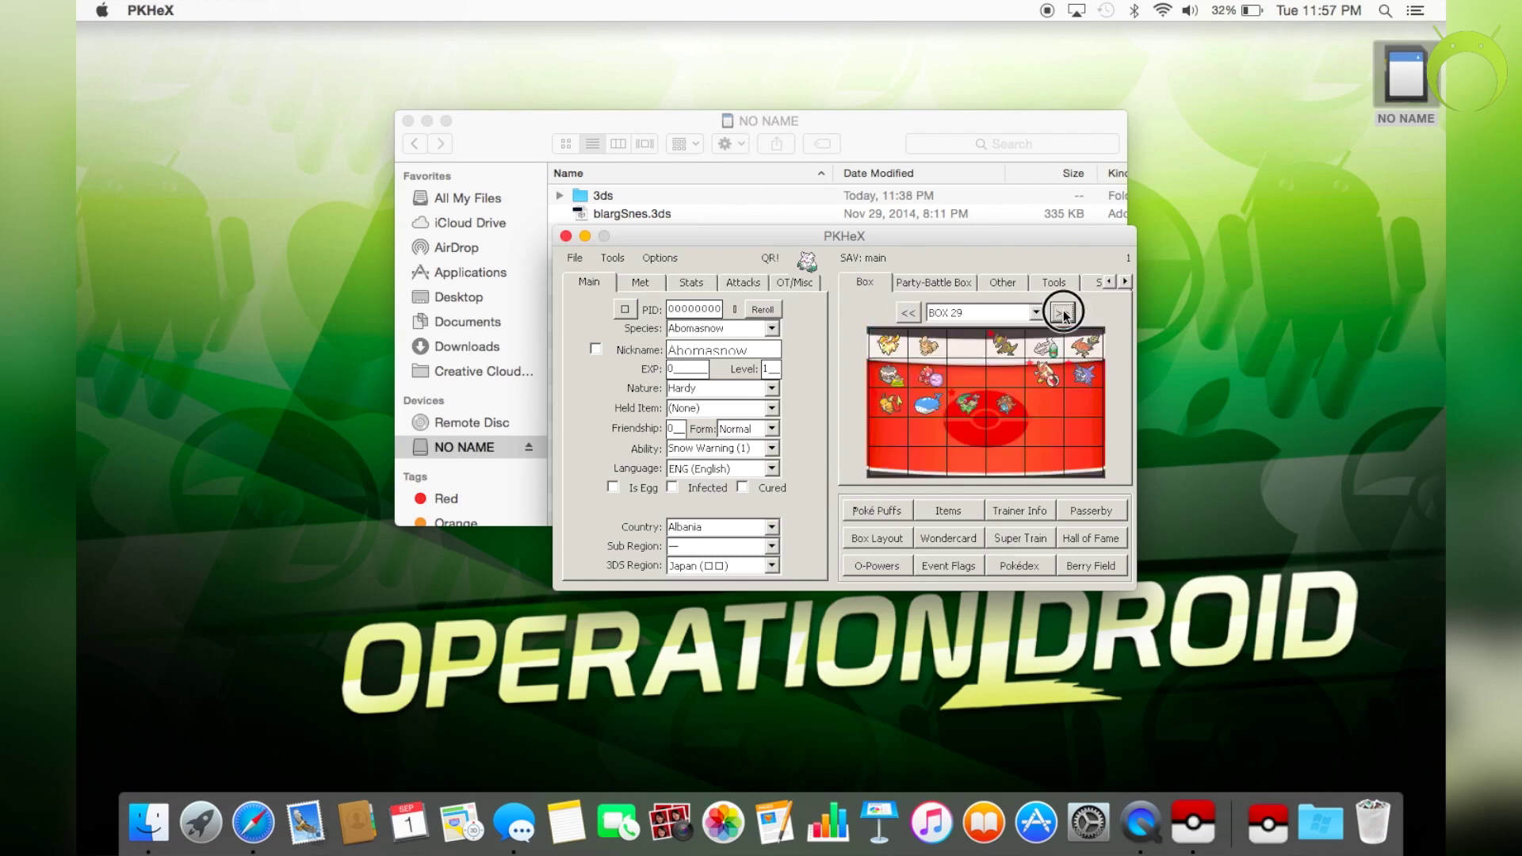
pyautogui.click(1062, 313)
pyautogui.click(1062, 314)
pyautogui.click(1063, 313)
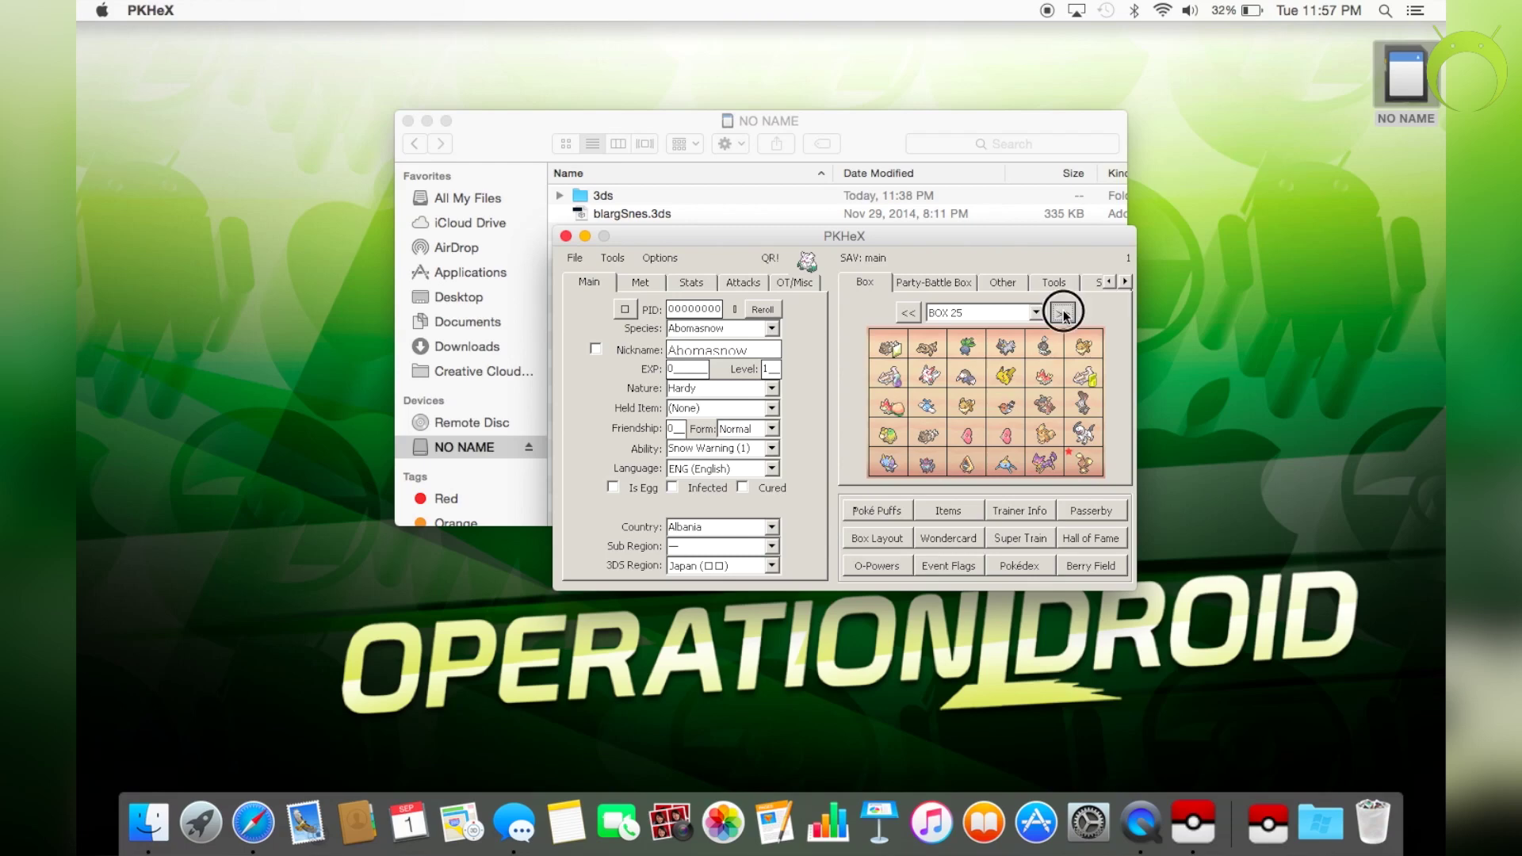
pyautogui.click(1063, 314)
pyautogui.click(1063, 314)
pyautogui.click(1063, 313)
pyautogui.click(1063, 314)
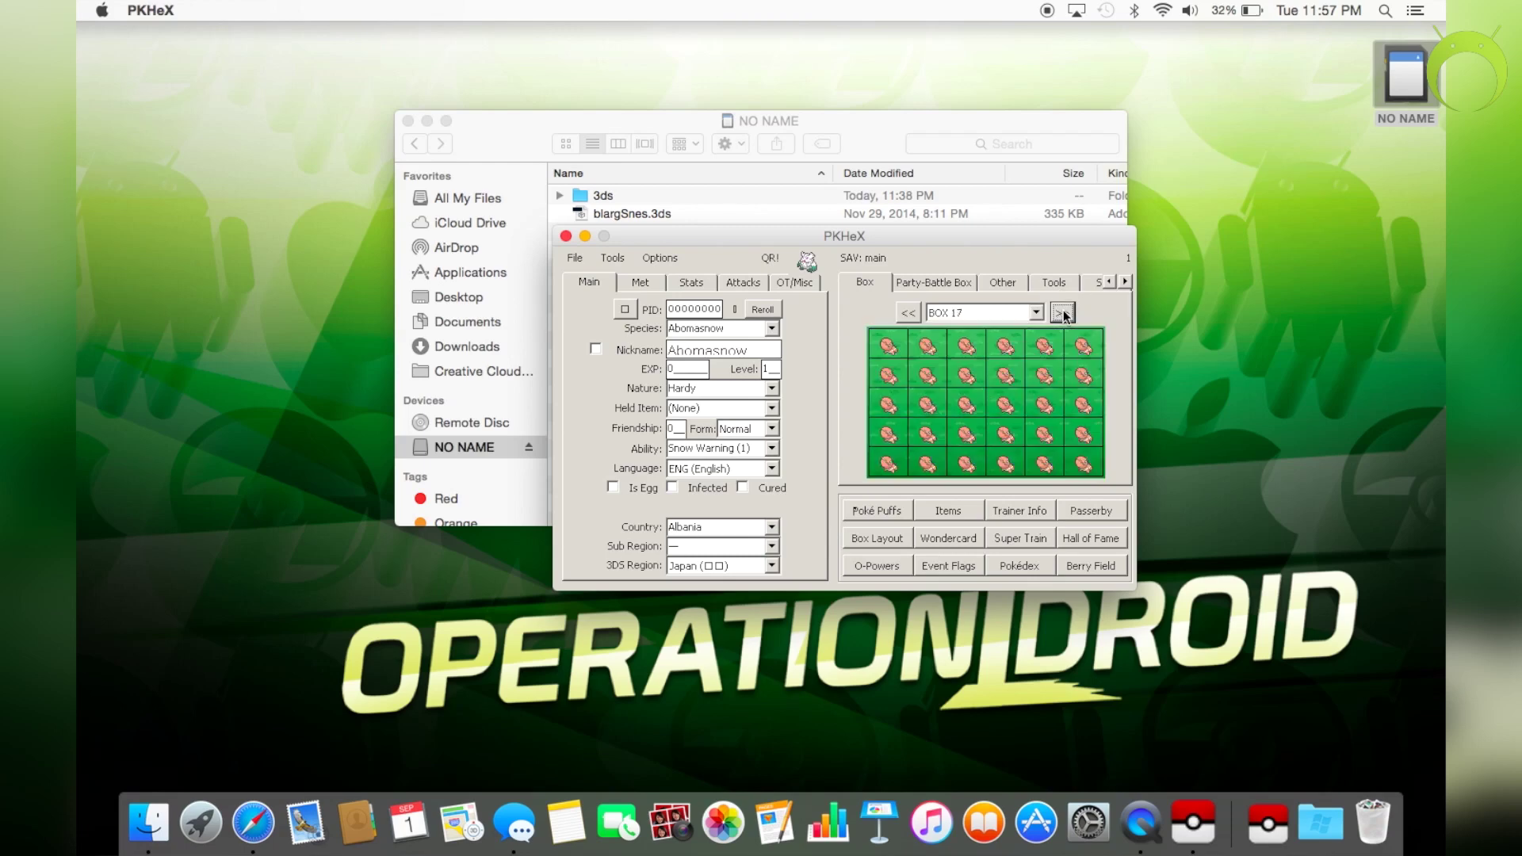
pyautogui.click(1063, 314)
pyautogui.click(1062, 314)
pyautogui.click(1063, 314)
pyautogui.click(1063, 314)
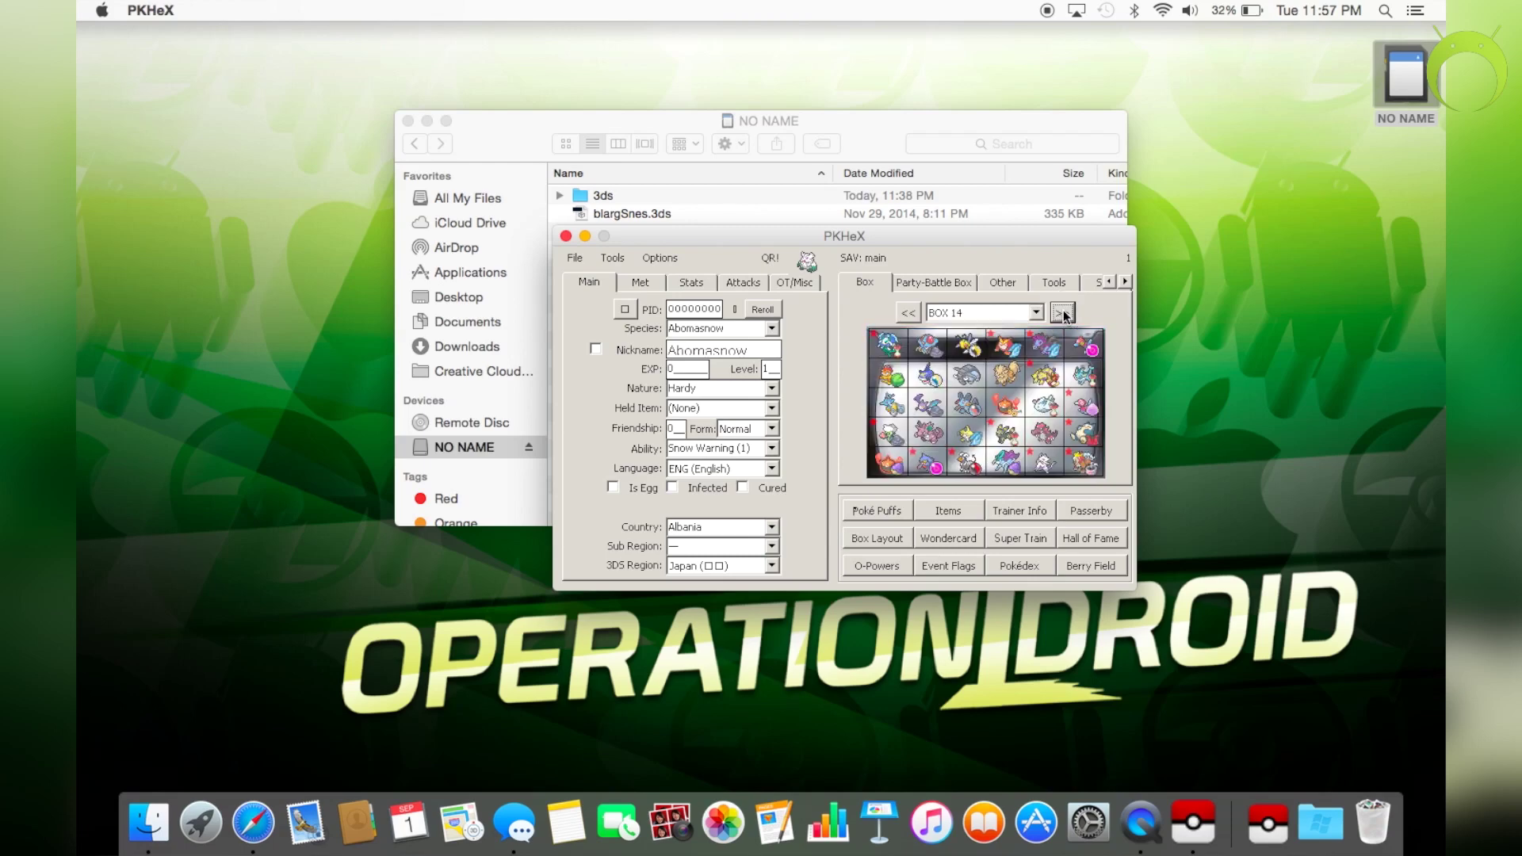
pyautogui.click(1063, 313)
pyautogui.click(1063, 314)
pyautogui.click(1063, 313)
pyautogui.click(1063, 314)
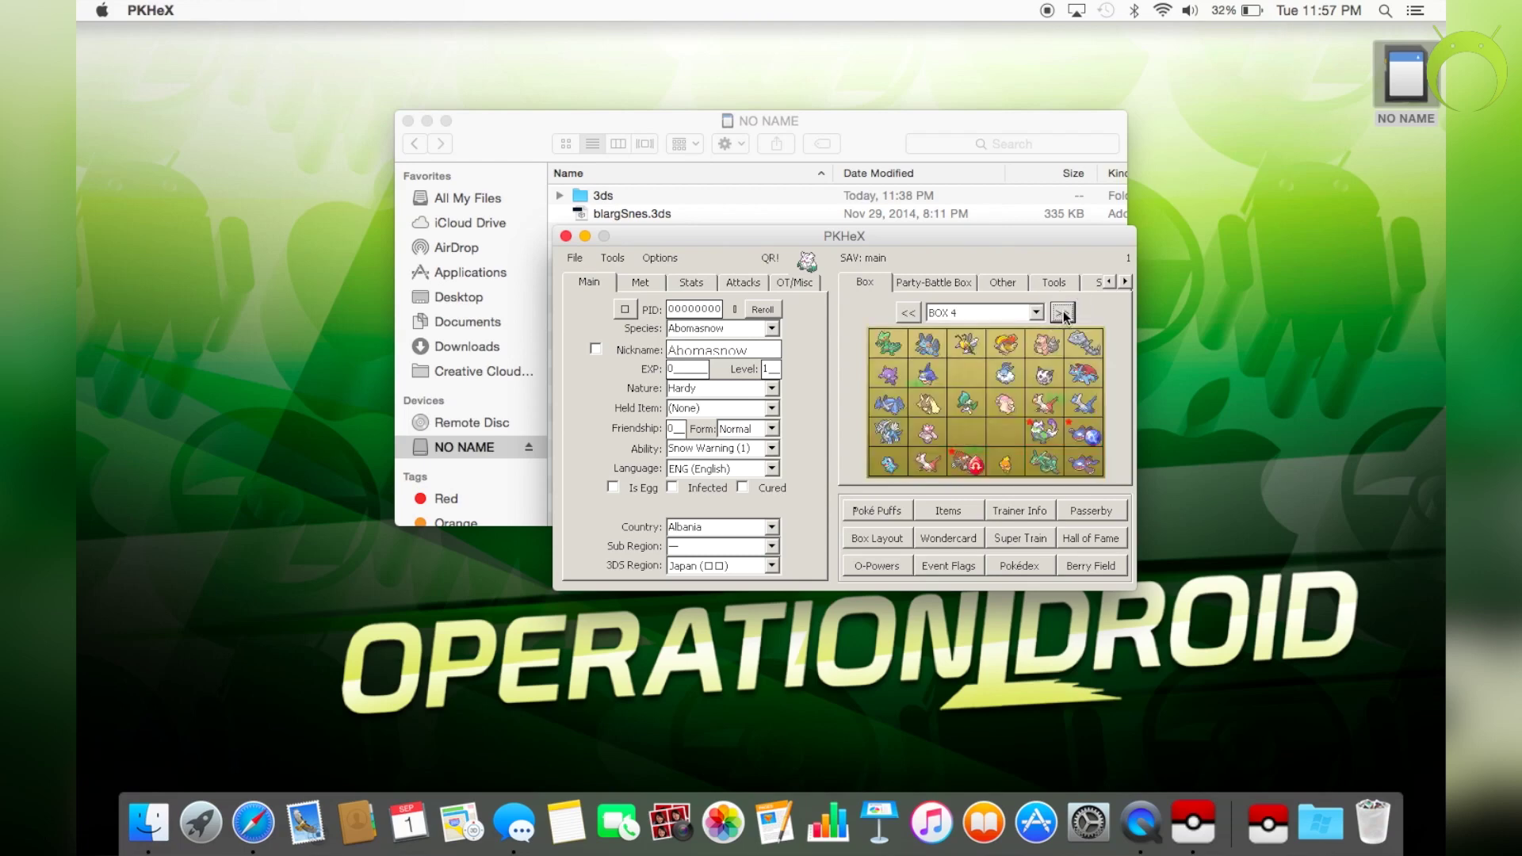
pyautogui.click(1063, 314)
pyautogui.click(1063, 314)
pyautogui.click(1063, 313)
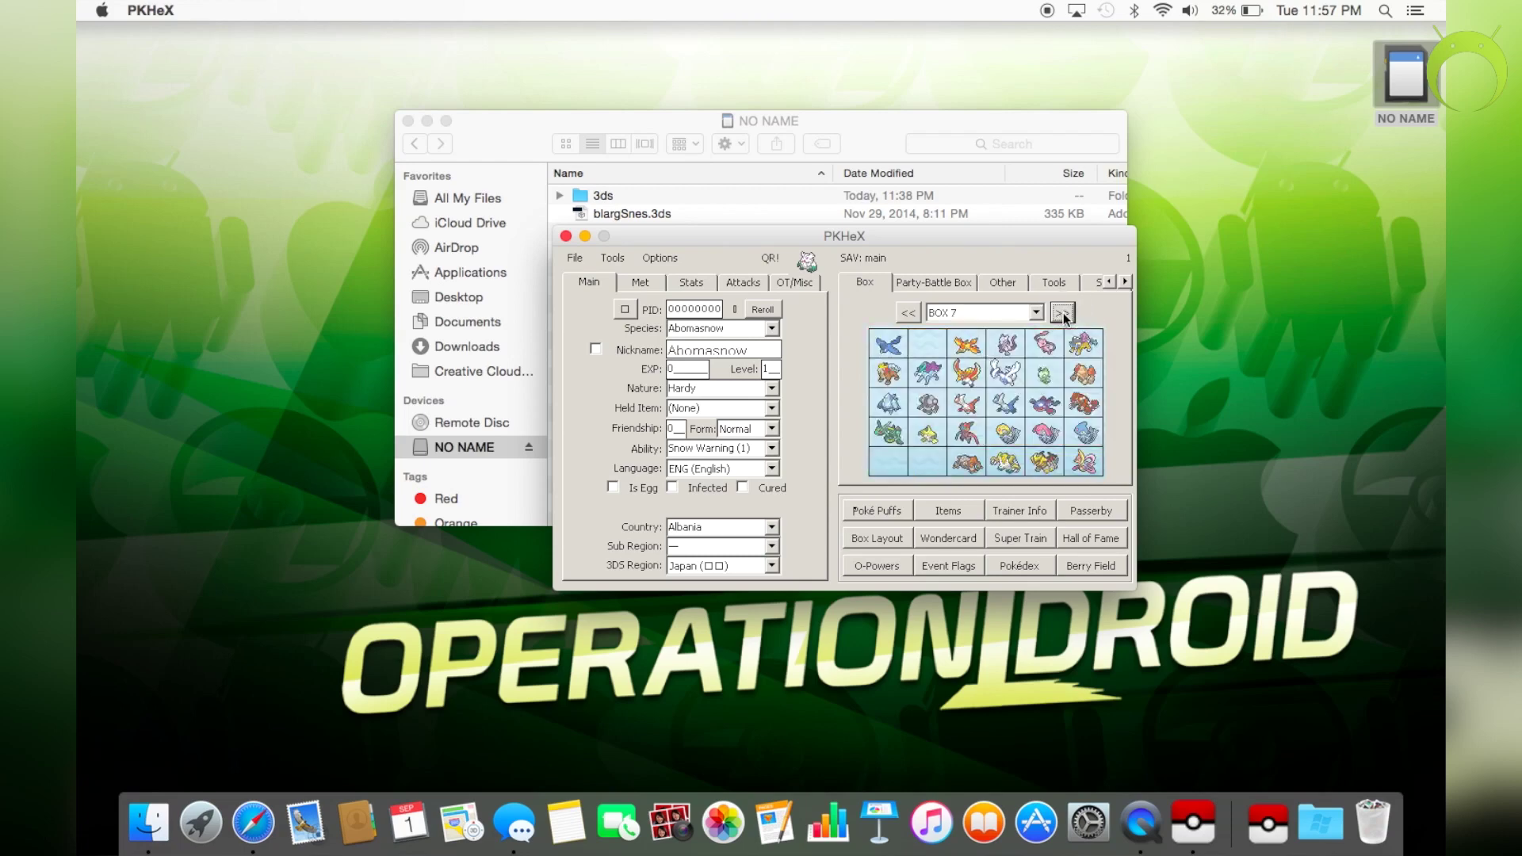
pyautogui.click(1062, 314)
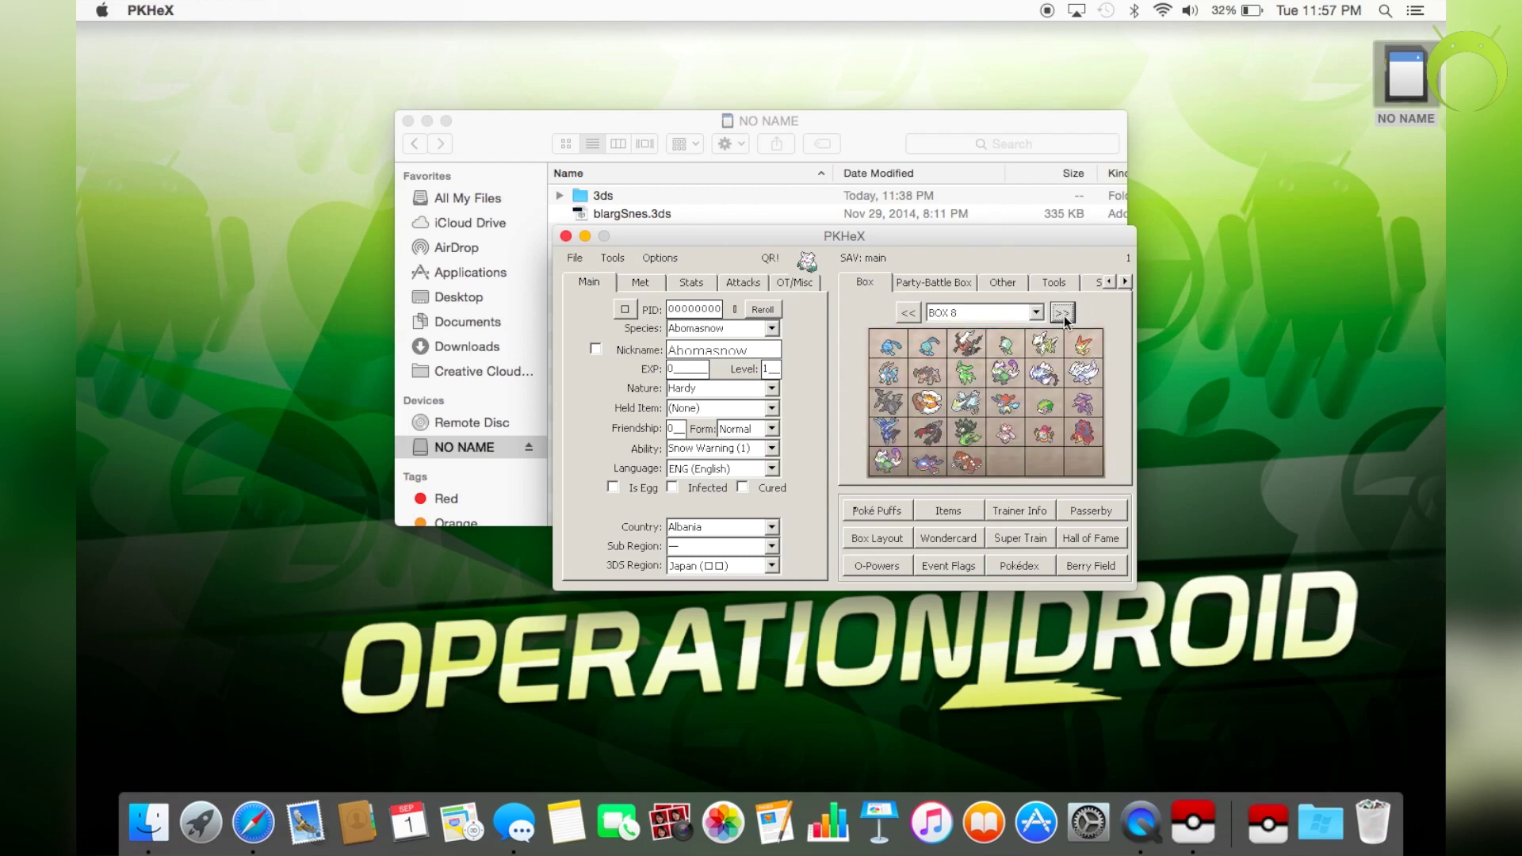
pyautogui.click(908, 313)
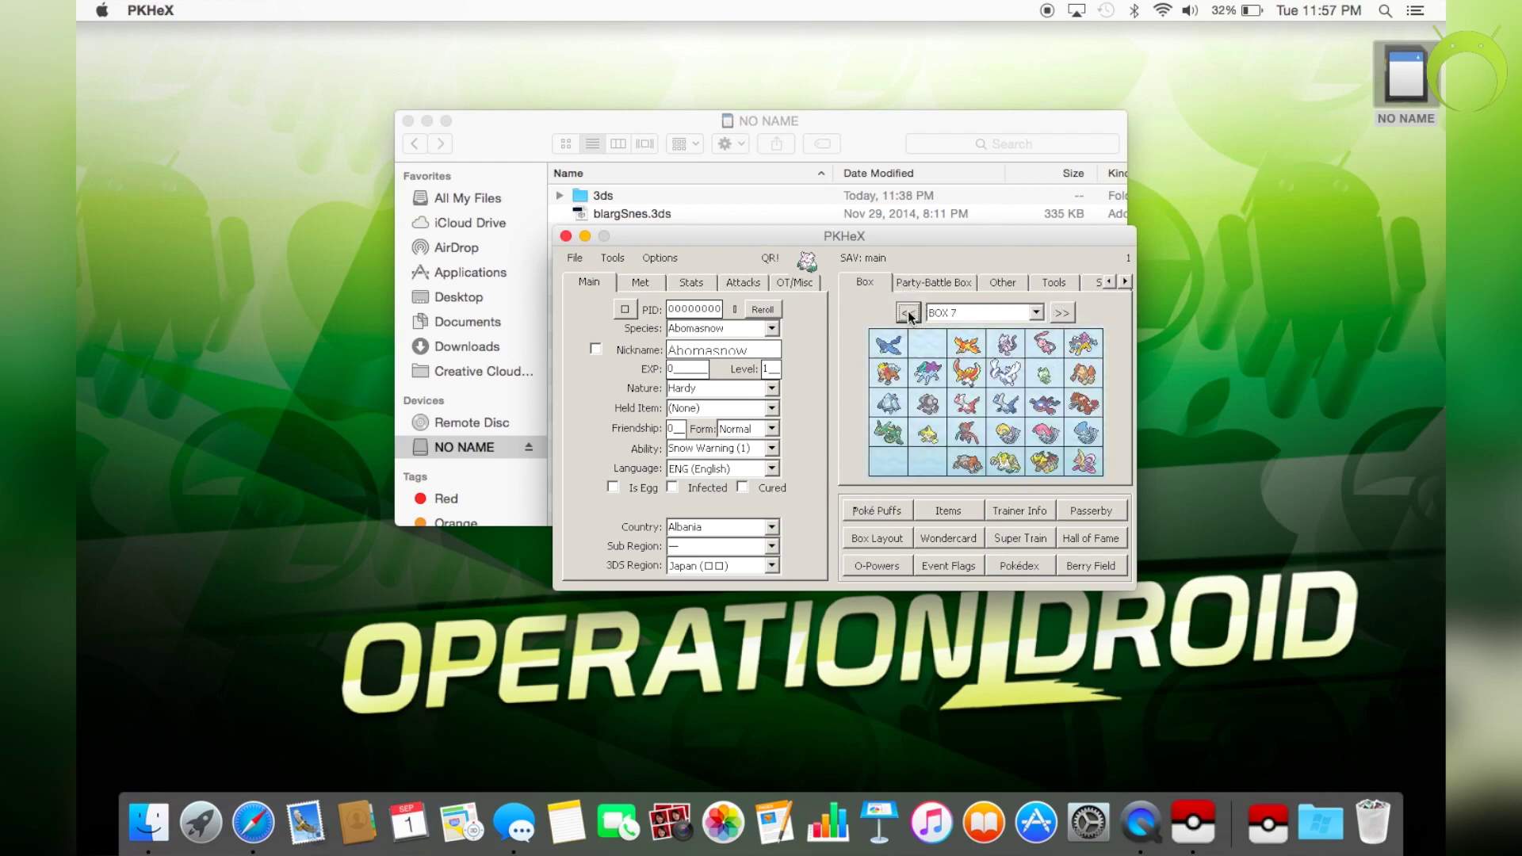
# - View the Articuno in BOX 7's first slot and examine its met, stats and attacks details
pyautogui.rightClick(884, 345)
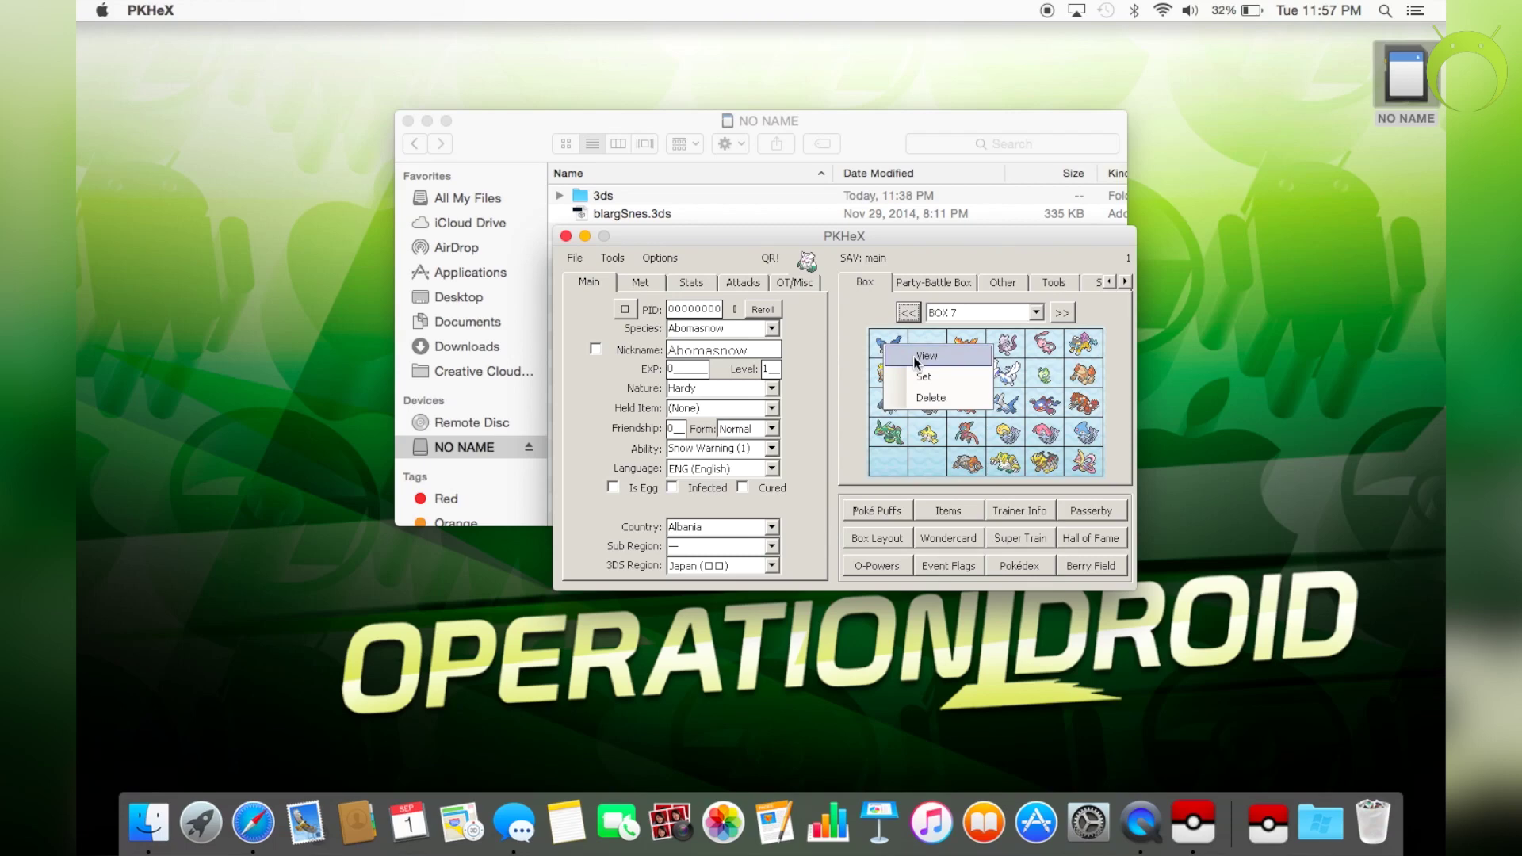
pyautogui.click(915, 355)
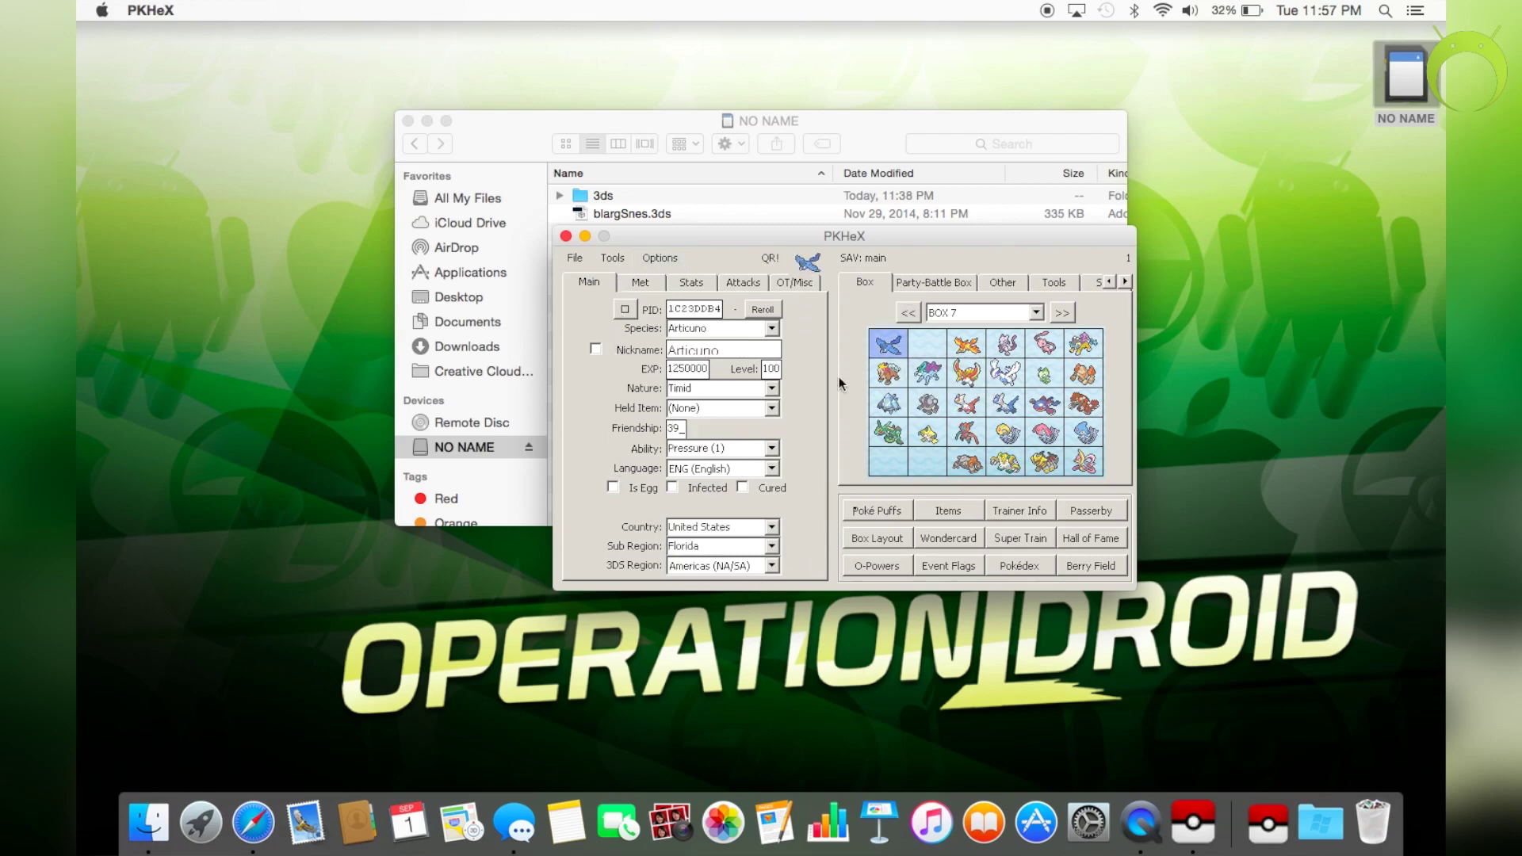
pyautogui.click(640, 283)
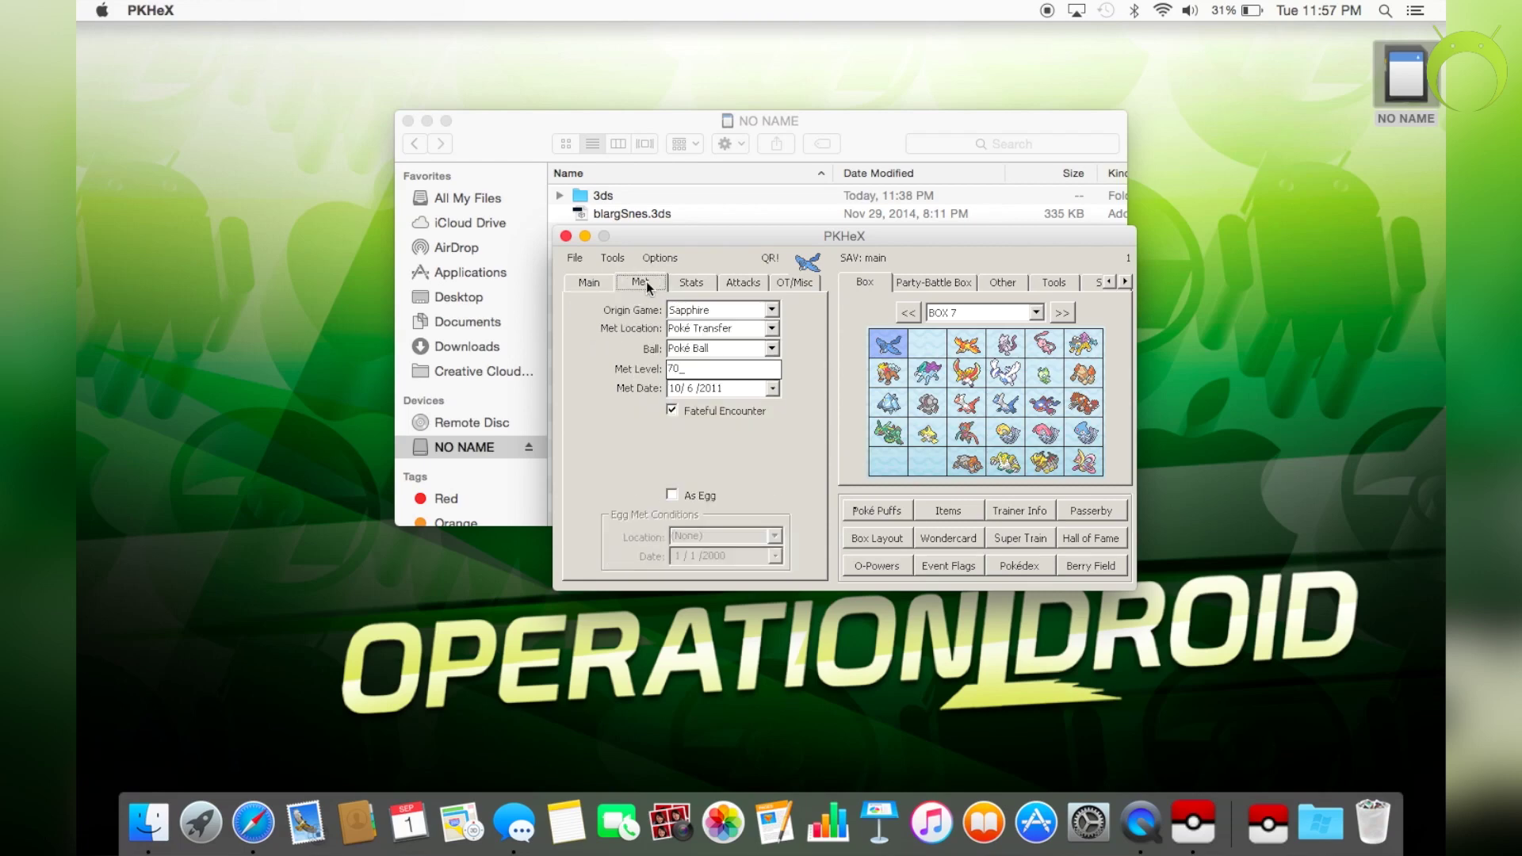
pyautogui.click(697, 283)
pyautogui.click(732, 283)
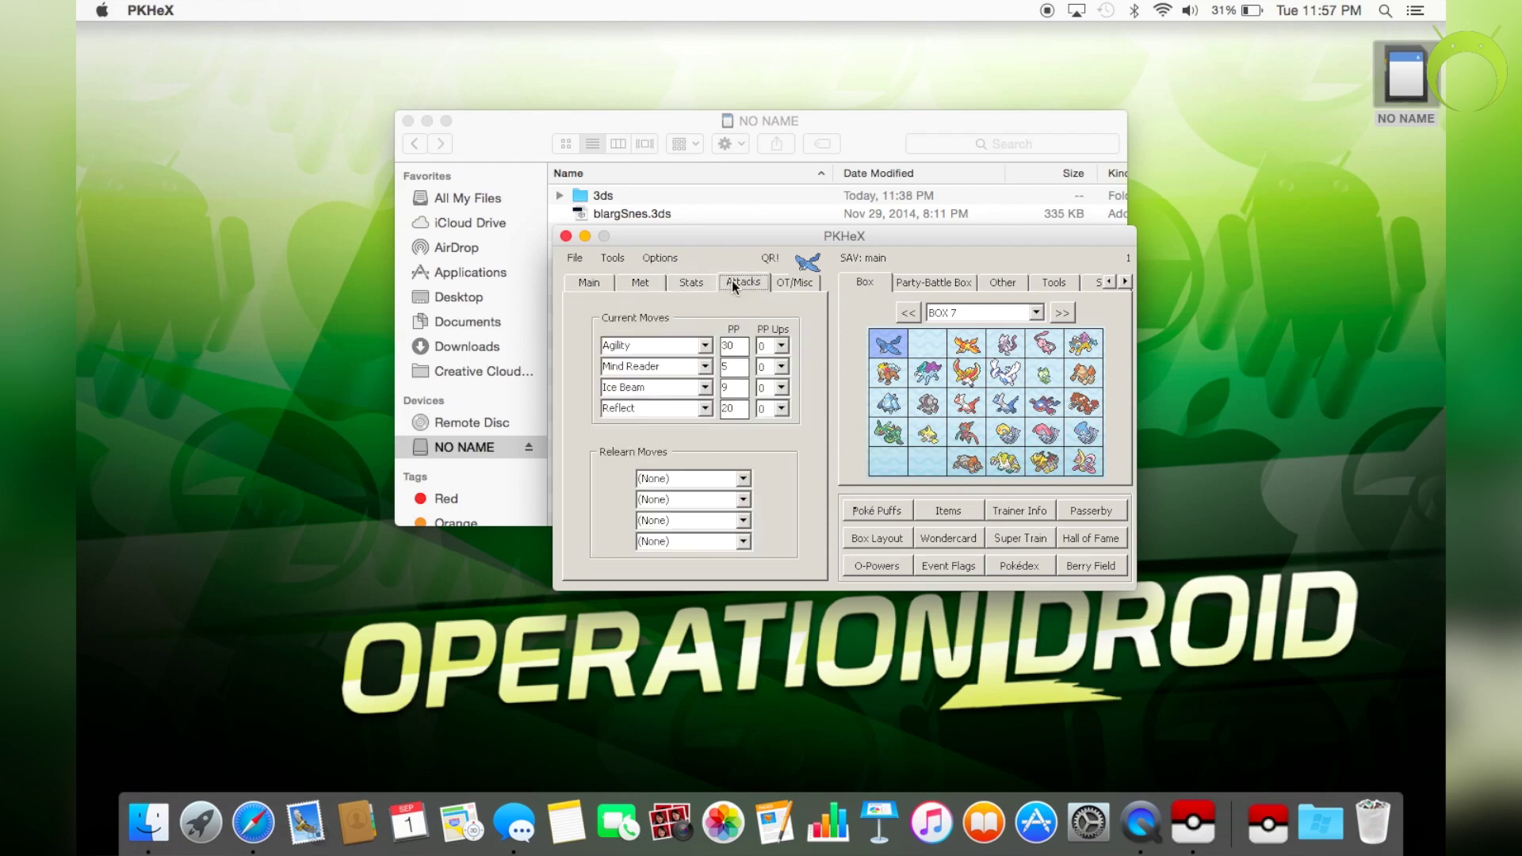
# - Check the Articuno's trainer and main details and place a copy of it in the second slot of BOX 7
pyautogui.click(779, 279)
pyautogui.click(595, 282)
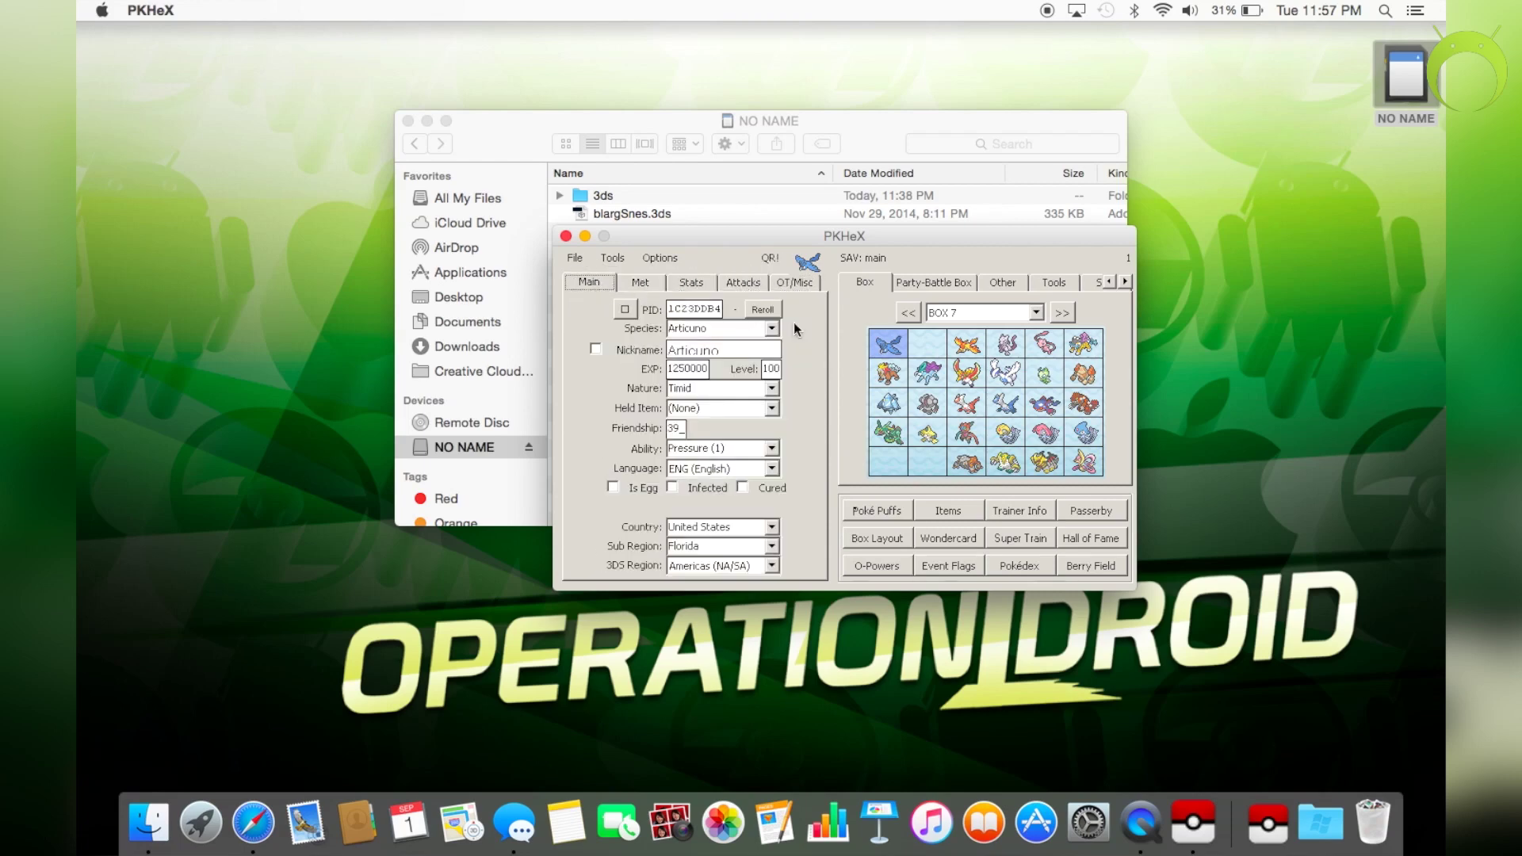
pyautogui.rightClick(925, 346)
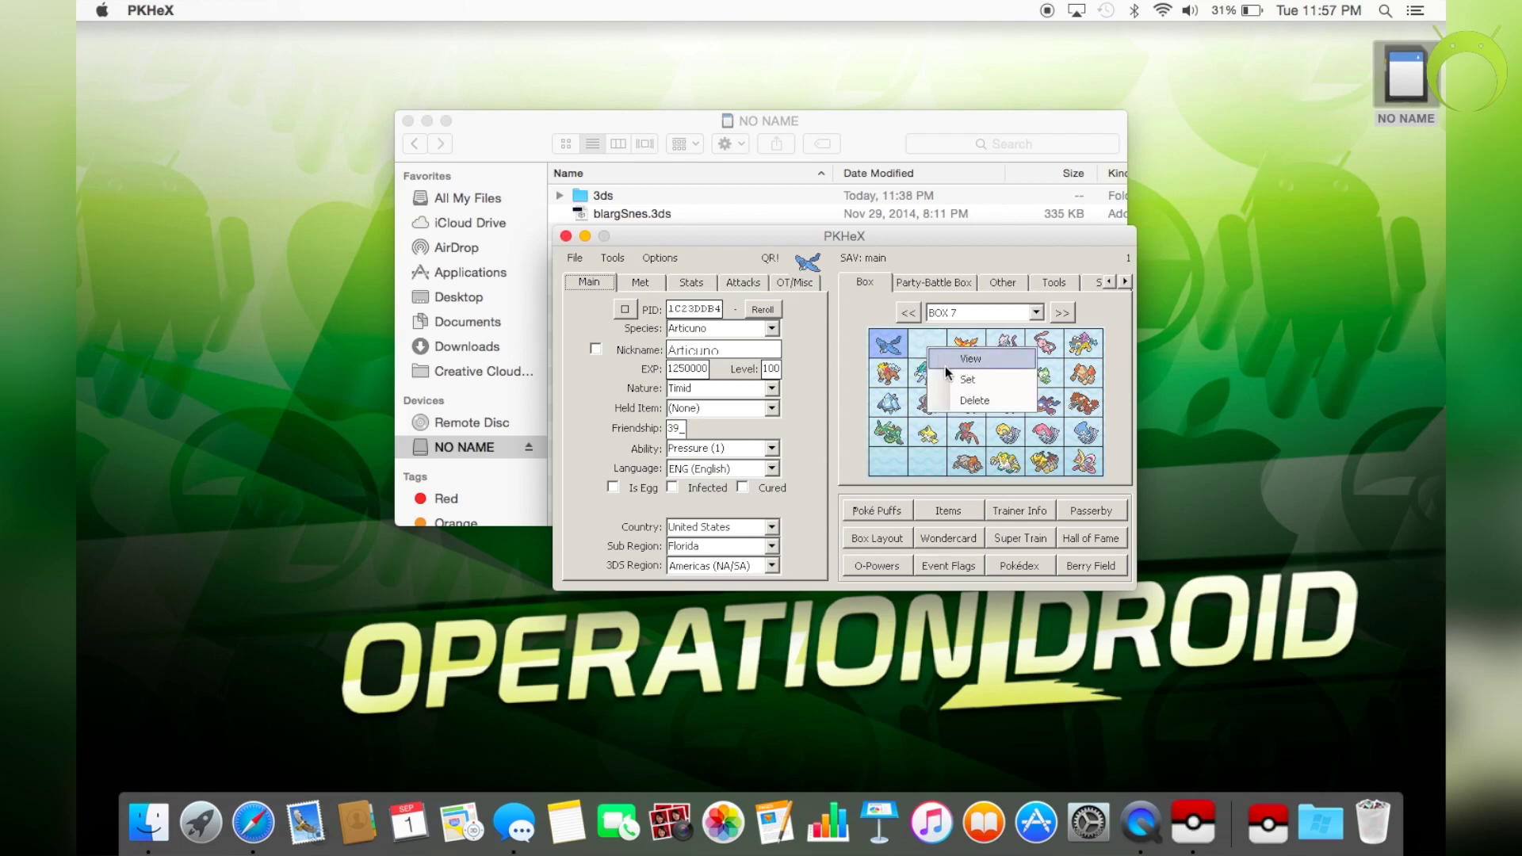
pyautogui.click(950, 377)
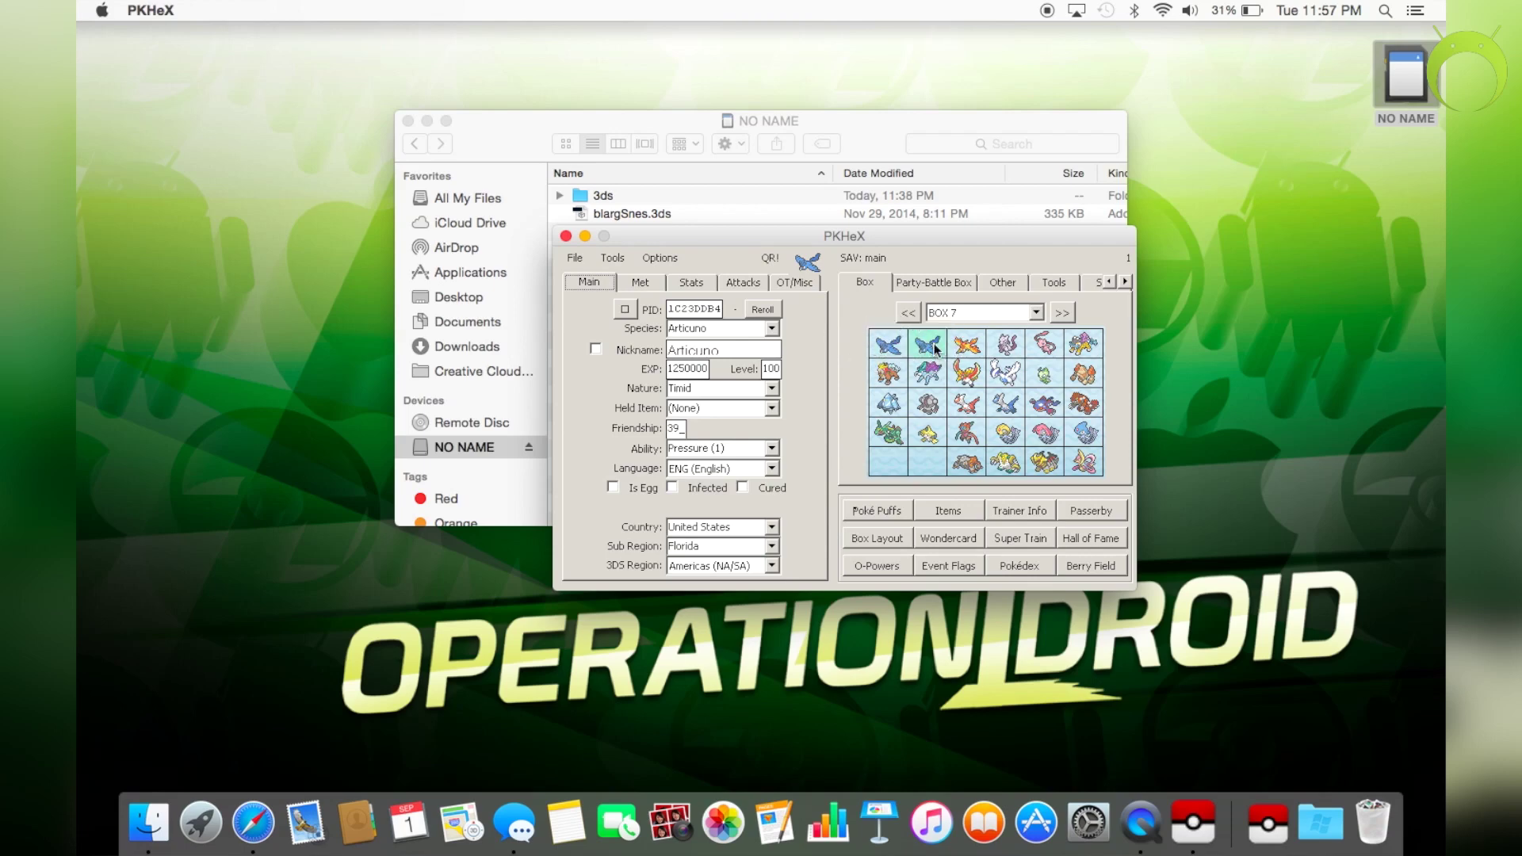
# - Change the species of the loaded Pokémon to Volcanion
pyautogui.click(735, 330)
pyautogui.click(735, 331)
pyautogui.doubleClick(734, 332)
pyautogui.write('Vanillisho')
pyautogui.press('BackSpace')
pyautogui.press('BackSpace')
pyautogui.press('BackSpace')
pyautogui.press('BackSpace')
pyautogui.press('BackSpace')
pyautogui.press('BackSpace')
pyautogui.press('BackSpace')
pyautogui.press('BackSpace')
pyautogui.press('BackSpace')
pyautogui.write('vo')
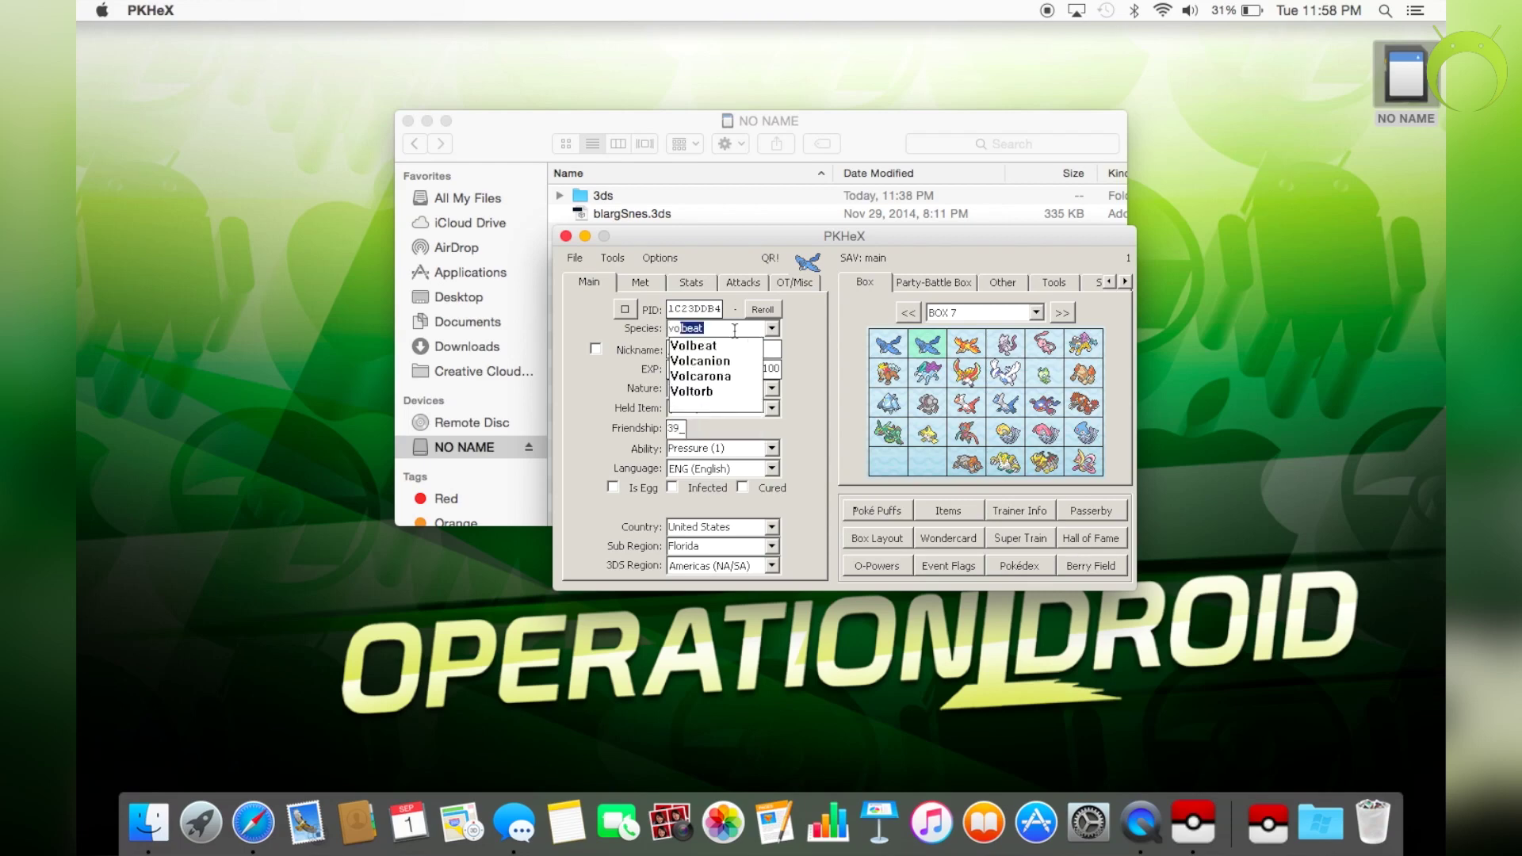
pyautogui.press('Down')
pyautogui.press('Down')
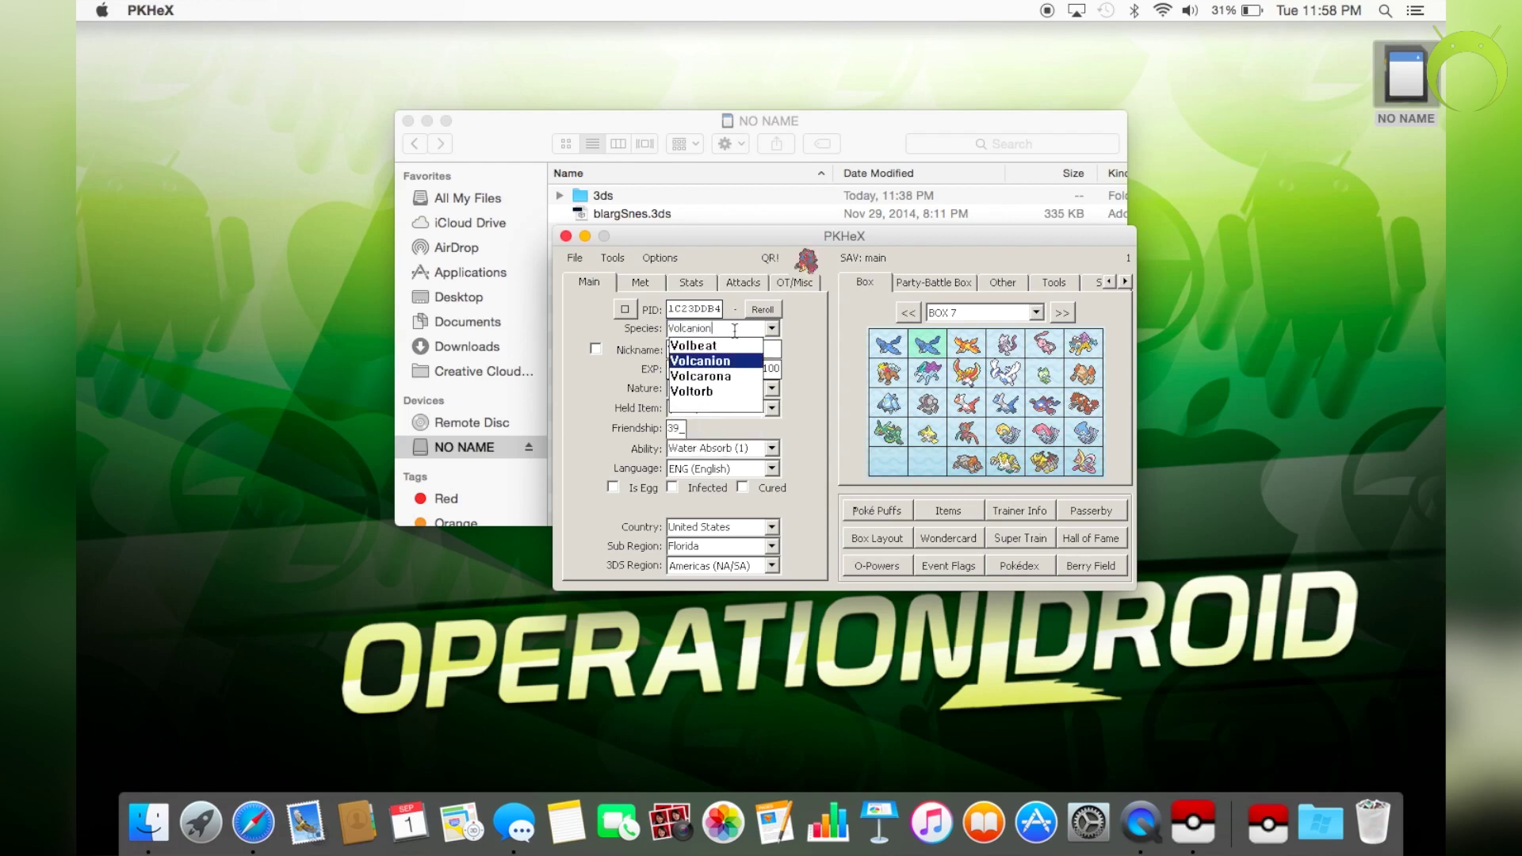
pyautogui.press('Return')
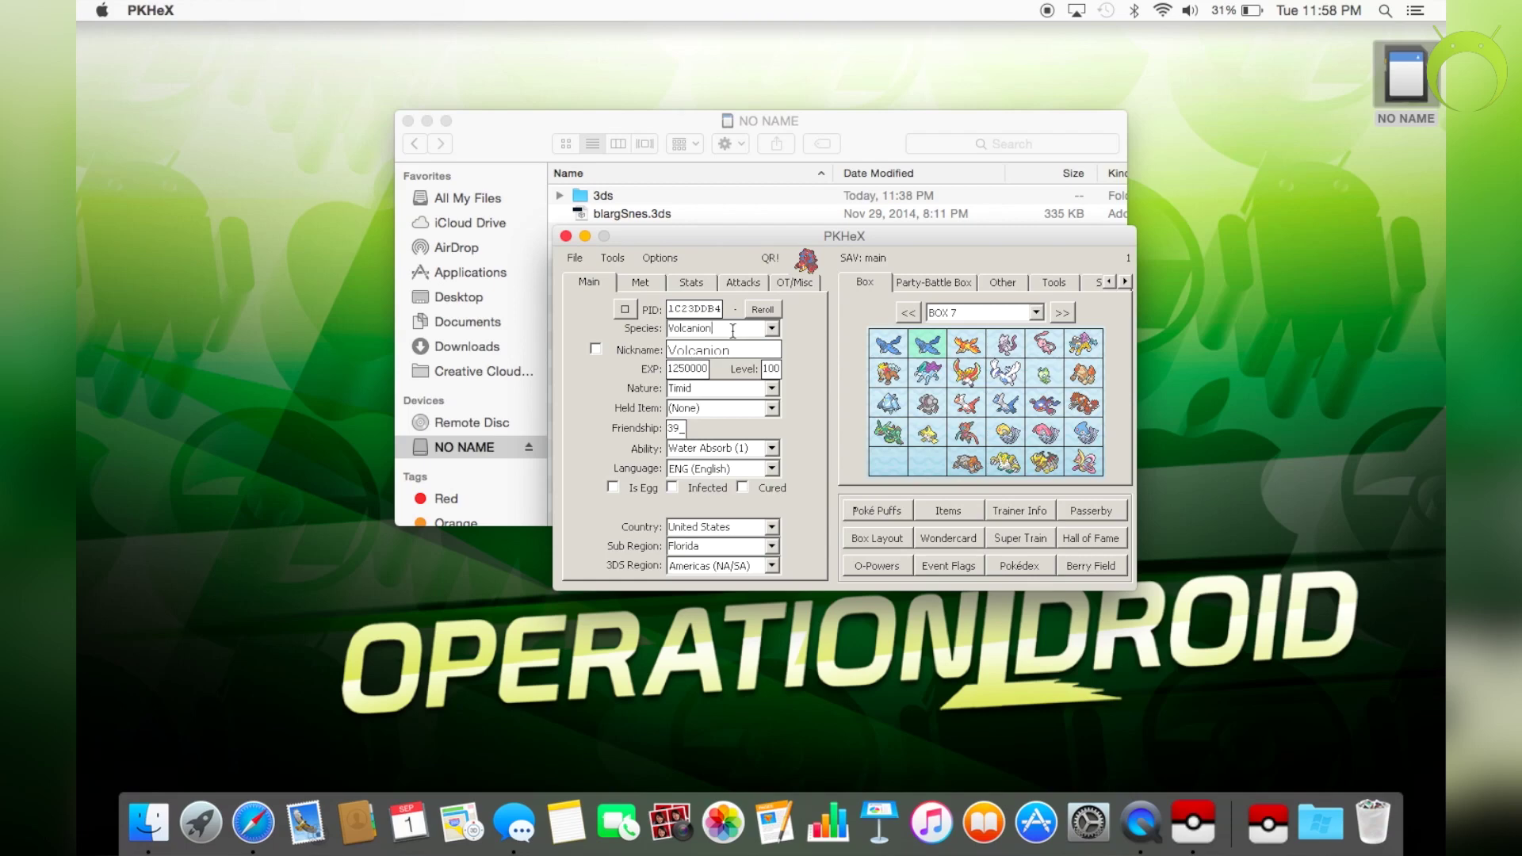
# - Make the Volcanion shiny and go through its met and stats details to its attacks
pyautogui.click(624, 310)
pyautogui.click(649, 282)
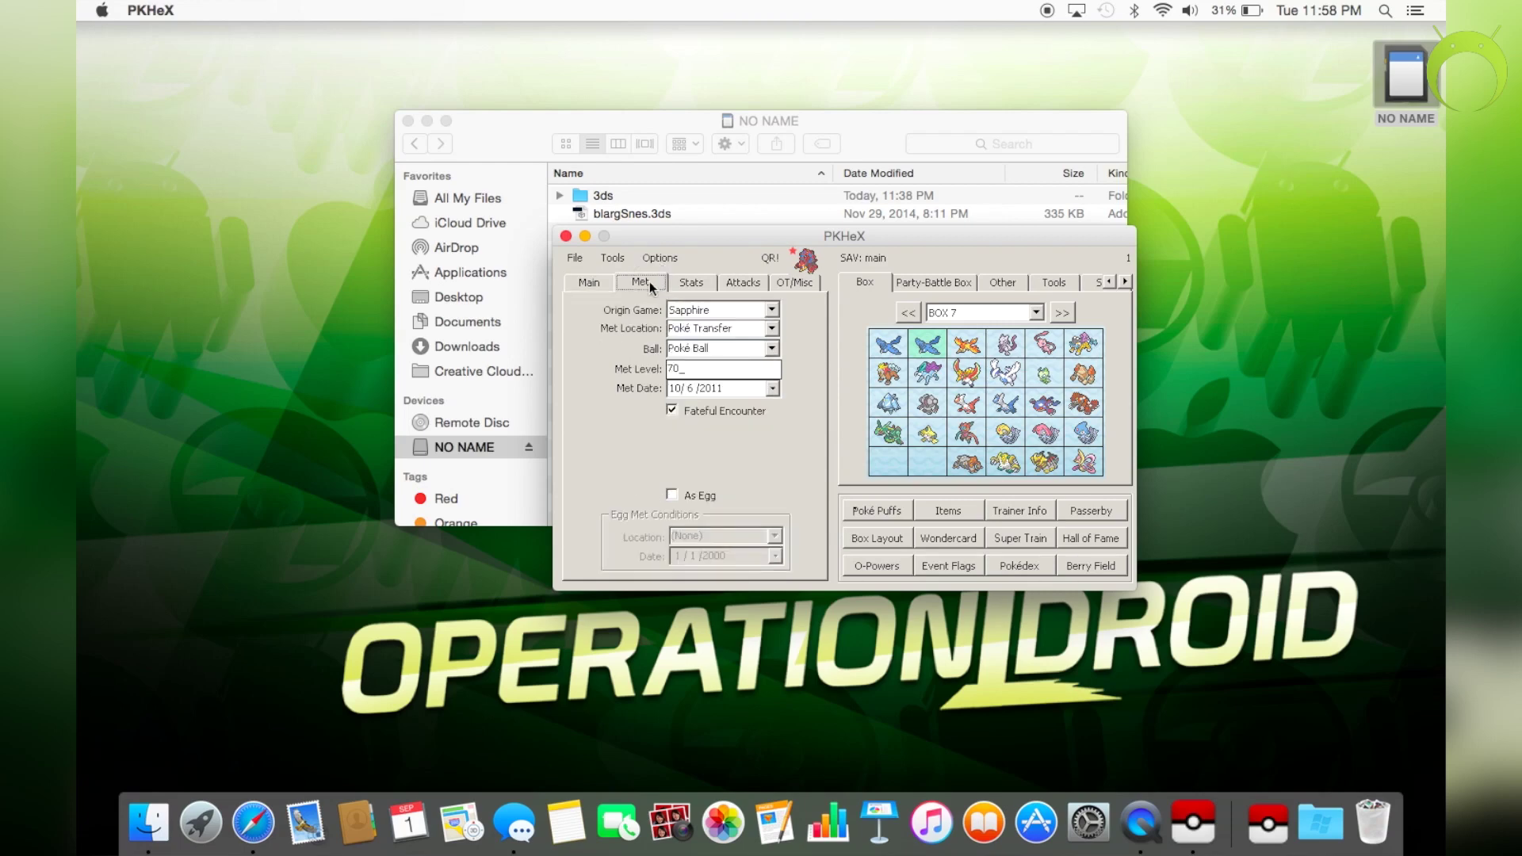
pyautogui.click(704, 284)
pyautogui.click(735, 282)
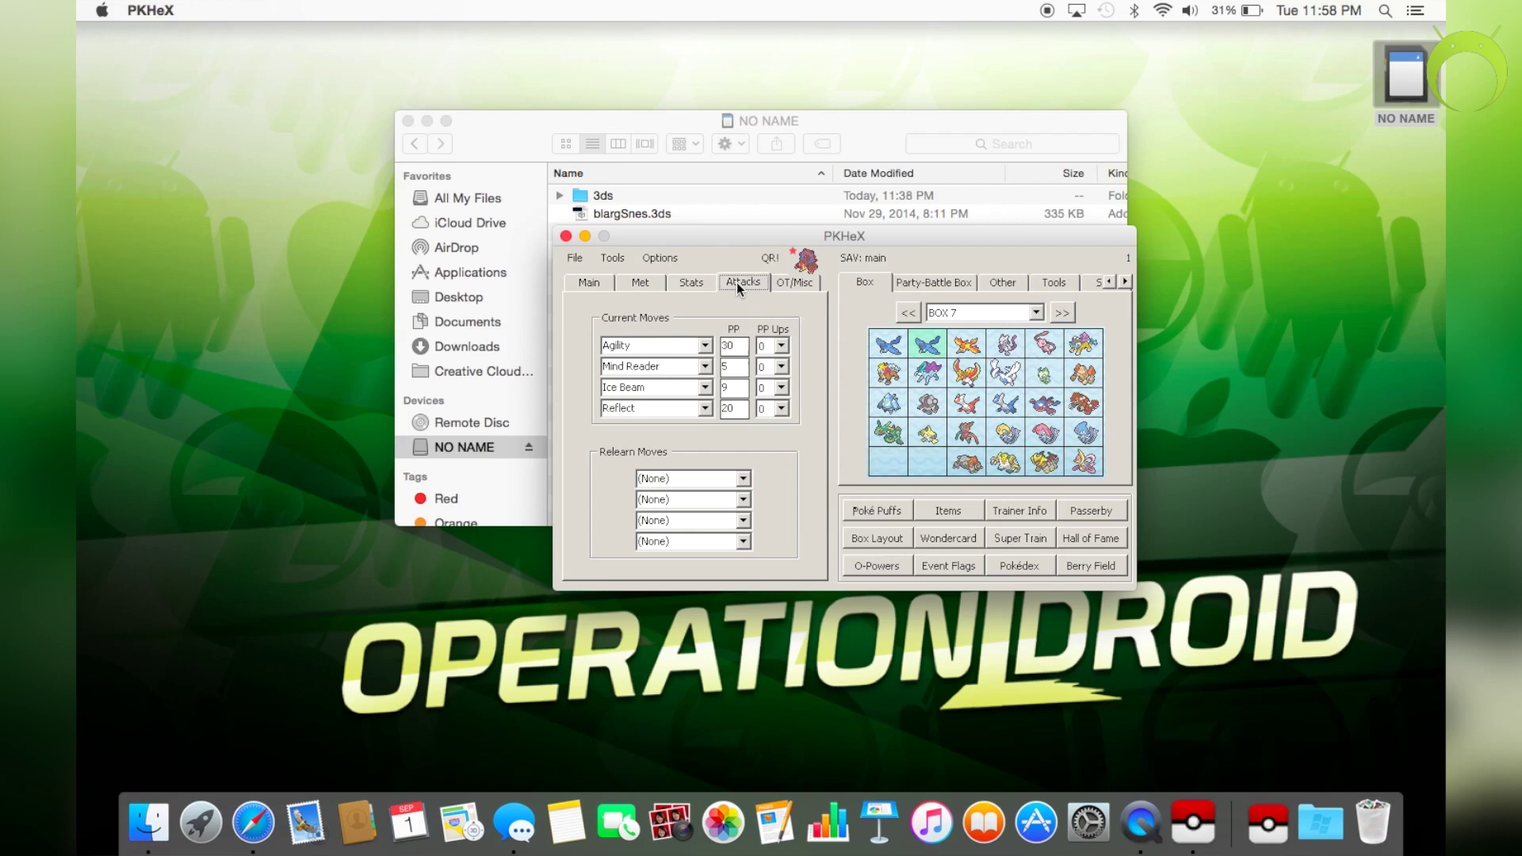
# - Set the Volcanion's first current move to Sacred Fire
pyautogui.click(652, 347)
pyautogui.write('Sacred Fir')
pyautogui.press('BackSpace')
pyautogui.press('BackSpace')
pyautogui.press('BackSpace')
pyautogui.press('BackSpace')
pyautogui.press('BackSpace')
pyautogui.press('BackSpace')
pyautogui.press('BackSpace')
pyautogui.press('BackSpace')
pyautogui.press('BackSpace')
pyautogui.press('BackSpace')
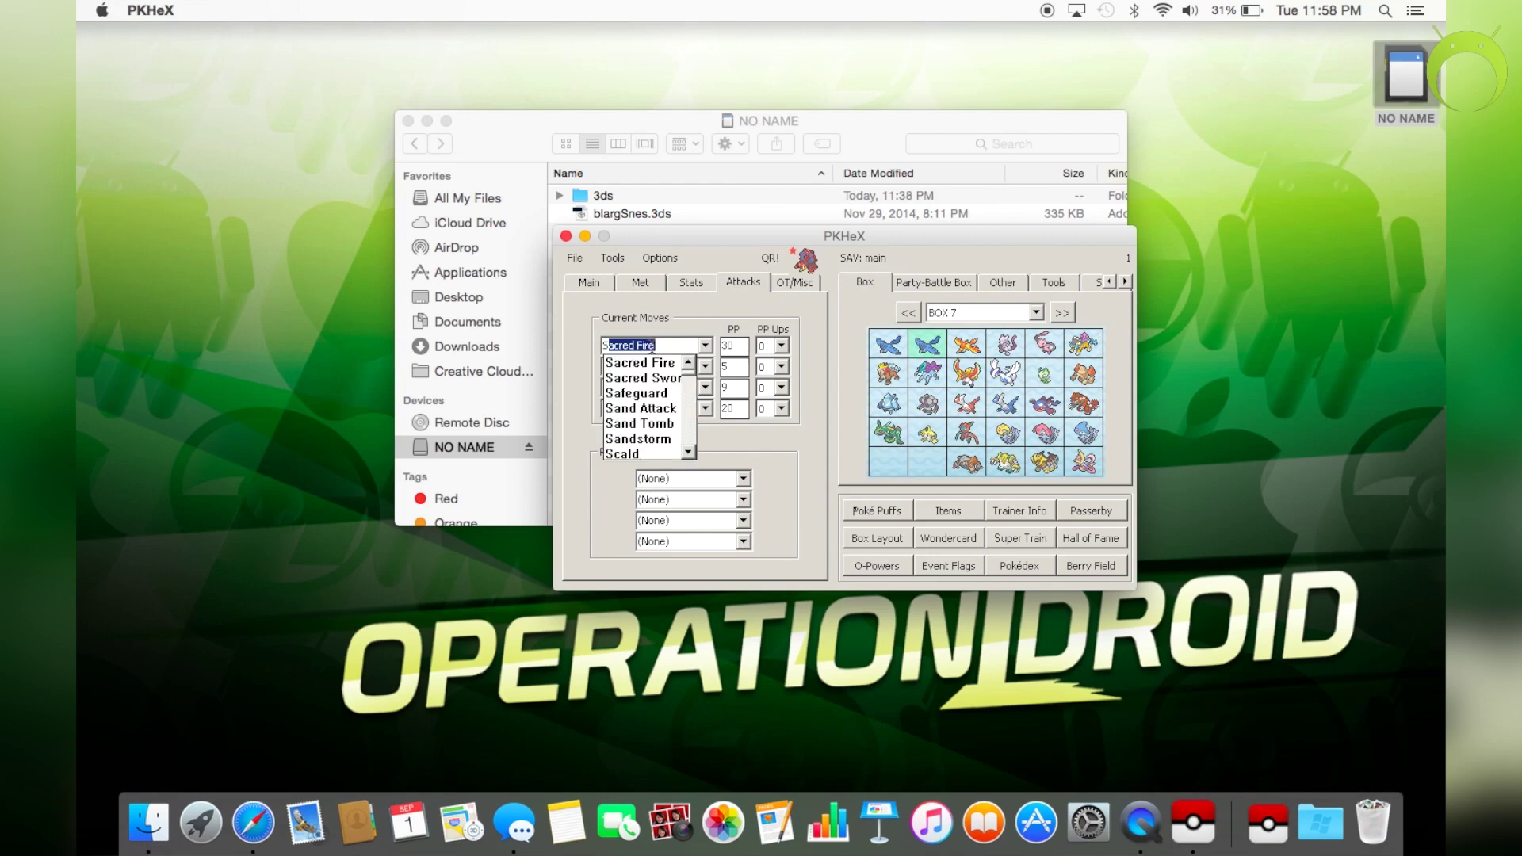
pyautogui.write('Sacred Fire')
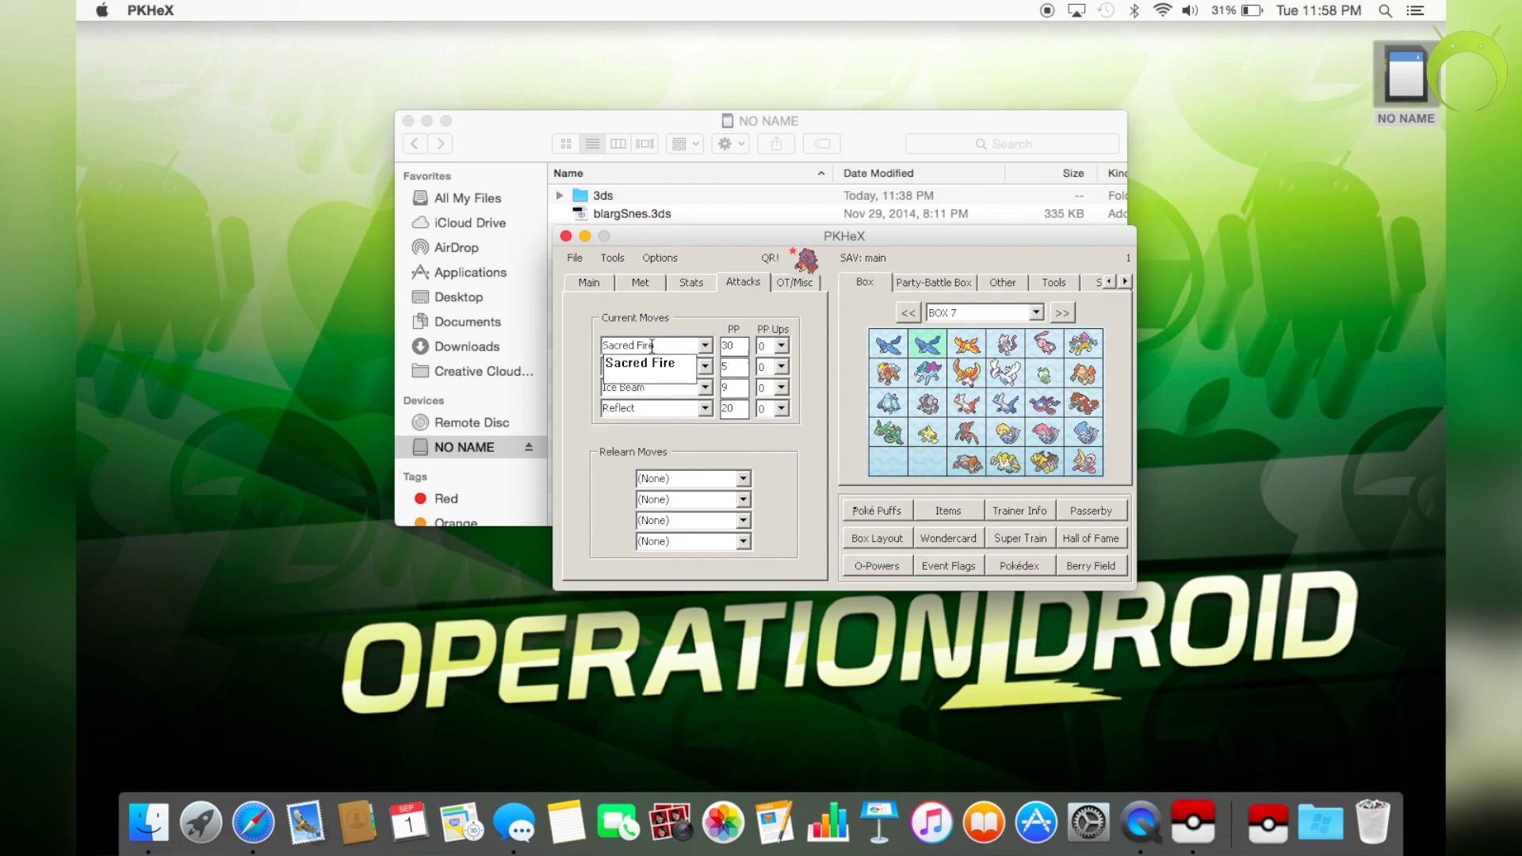
pyautogui.press('Return')
# - Set the Volcanion's first current move to Steam Eruption
pyautogui.click(665, 346)
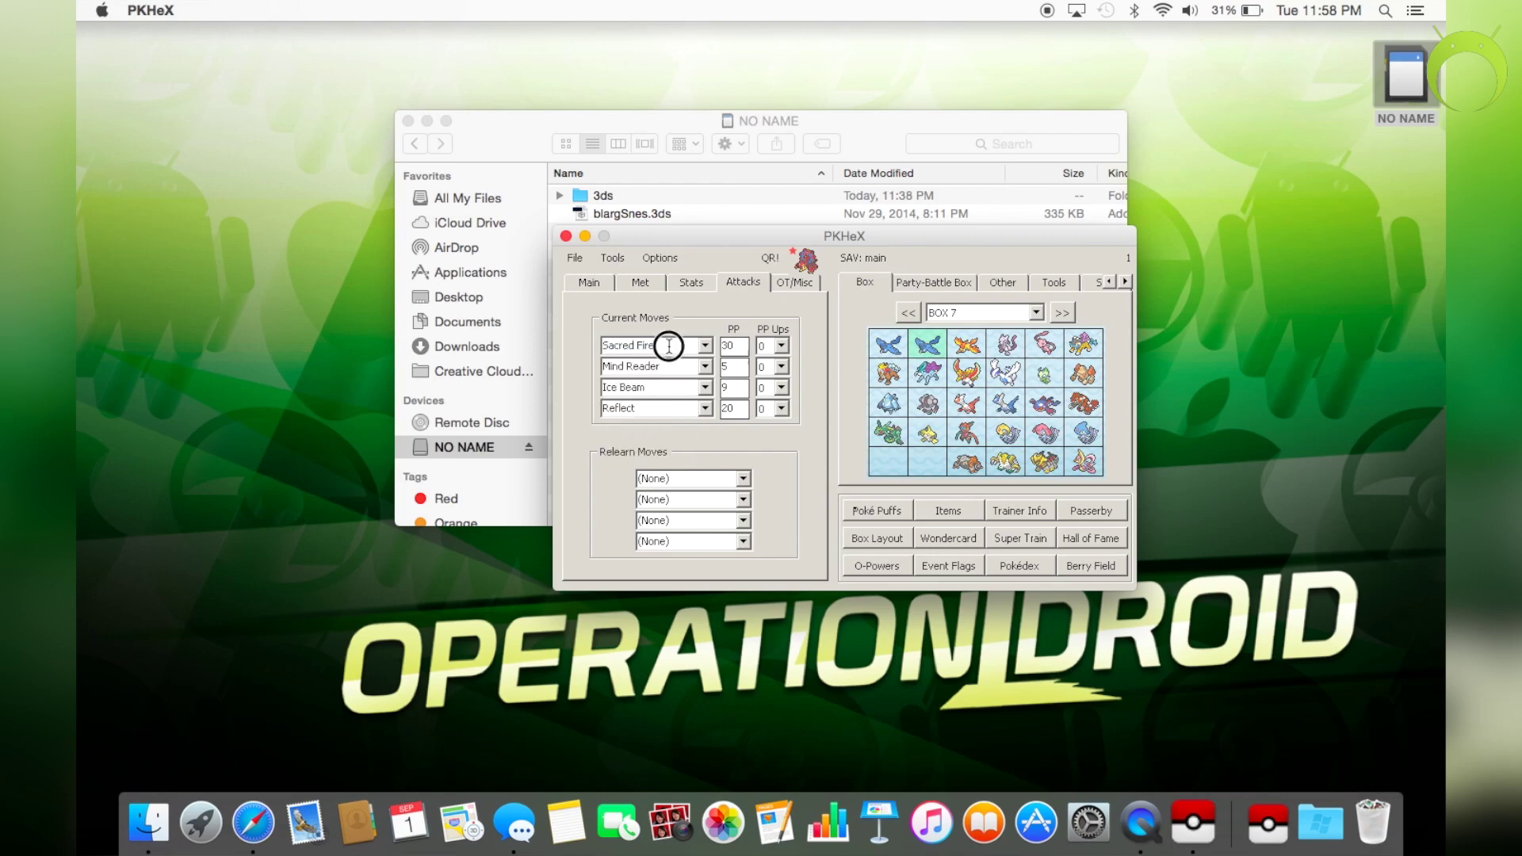
pyautogui.doubleClick(668, 346)
pyautogui.press('BackSpace')
pyautogui.press('BackSpace')
pyautogui.press('BackSpace')
pyautogui.press('BackSpace')
pyautogui.press('BackSpace')
pyautogui.write('tealth Rock')
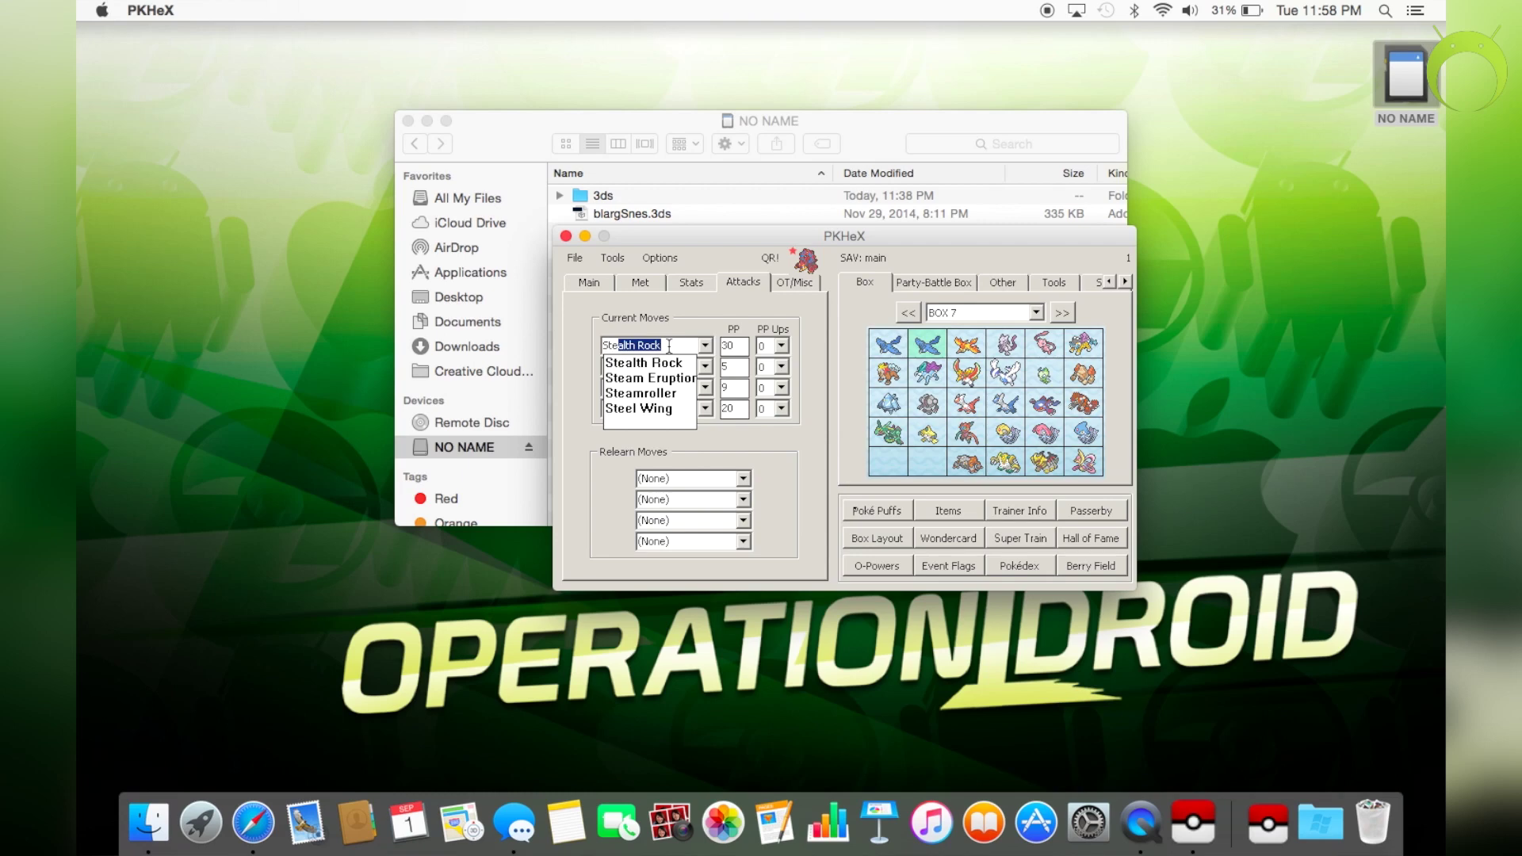
pyautogui.press('Down')
pyautogui.press('Down')
pyautogui.press('Return')
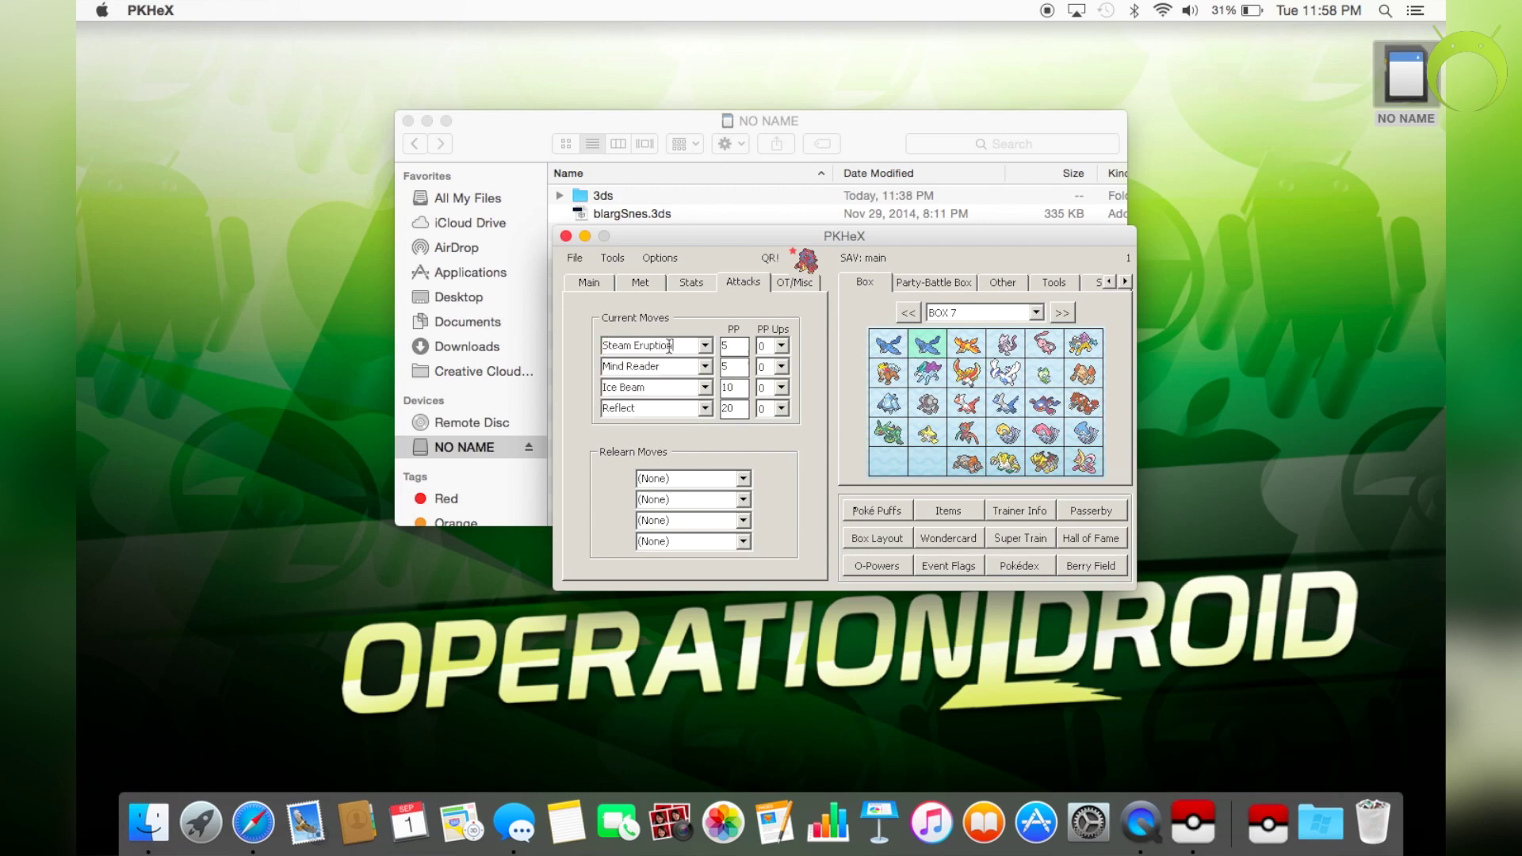
# - Replace Mind Reader, the Volcanion's second current move, with Water Pulse
pyautogui.doubleClick(667, 367)
pyautogui.doubleClick(667, 367)
pyautogui.press('BackSpace')
pyautogui.press('BackSpace')
pyautogui.press('BackSpace')
pyautogui.press('BackSpace')
pyautogui.press('BackSpace')
pyautogui.press('BackSpace')
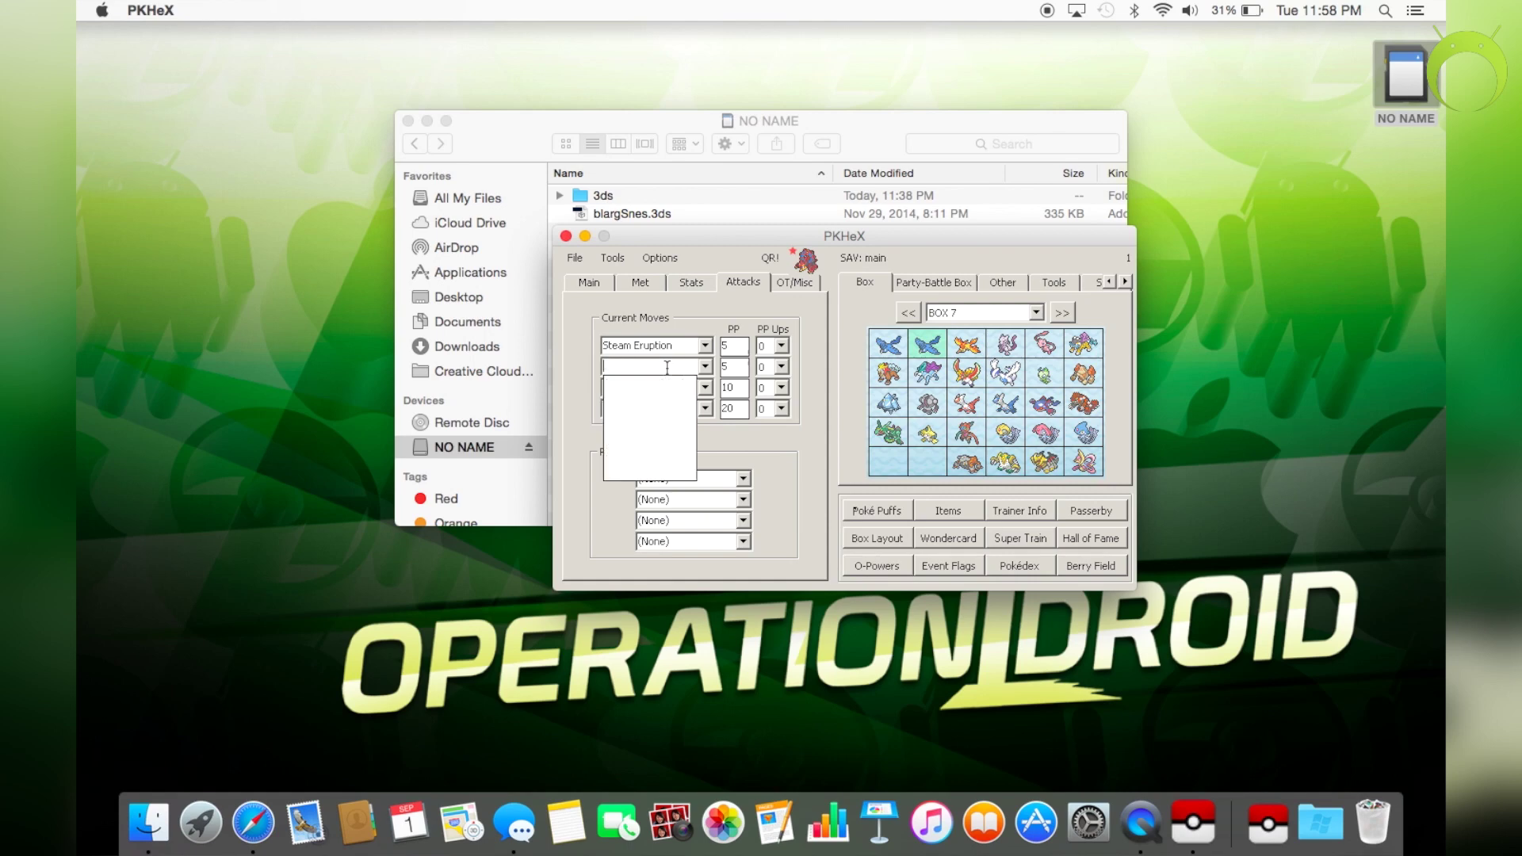
pyautogui.write('water')
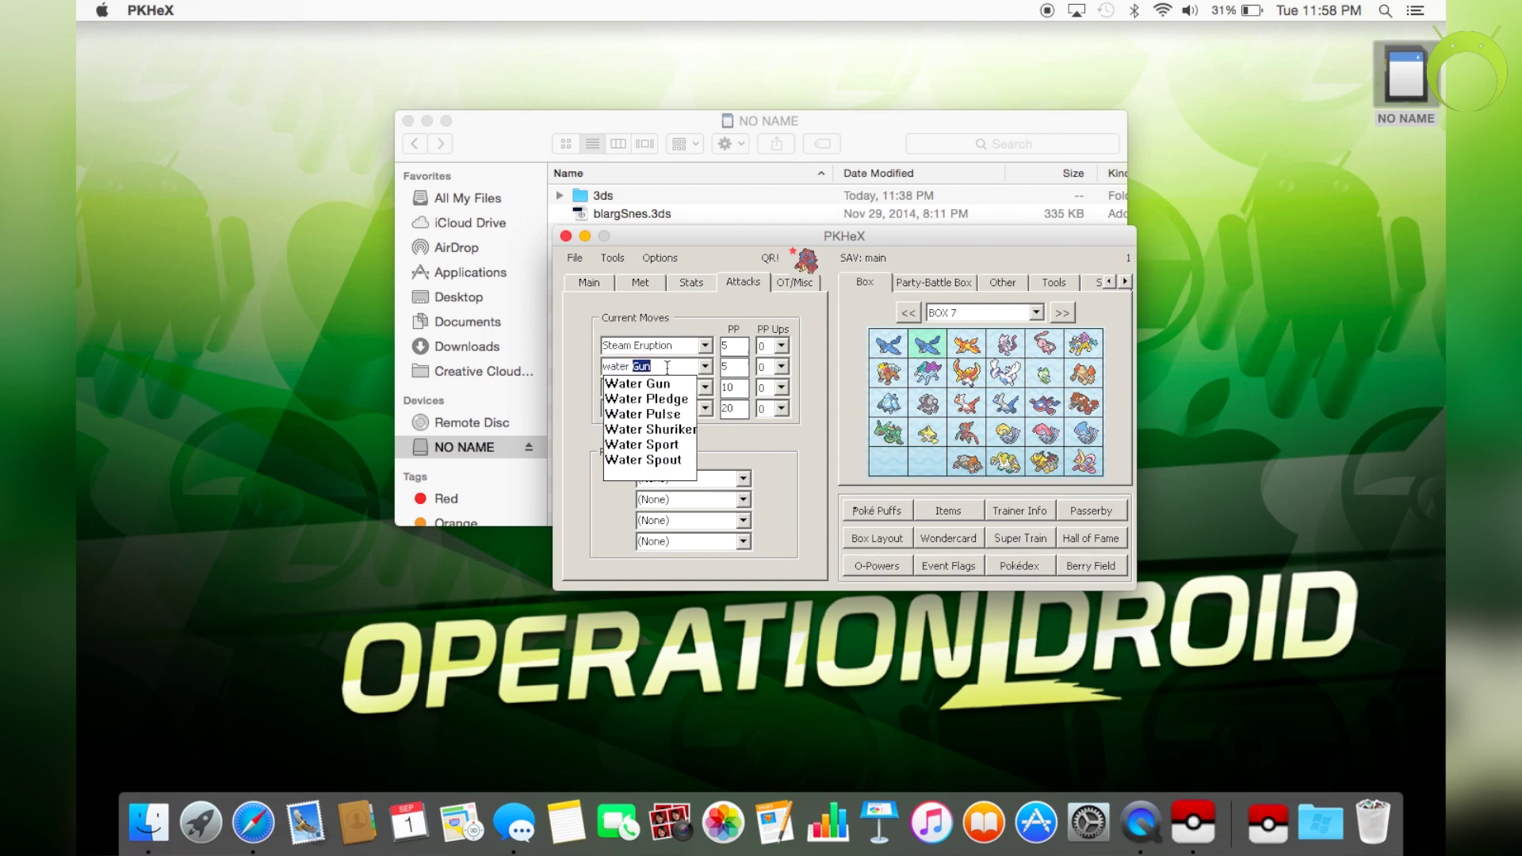
pyautogui.write(' pledge')
pyautogui.press('Down')
pyautogui.press('Down')
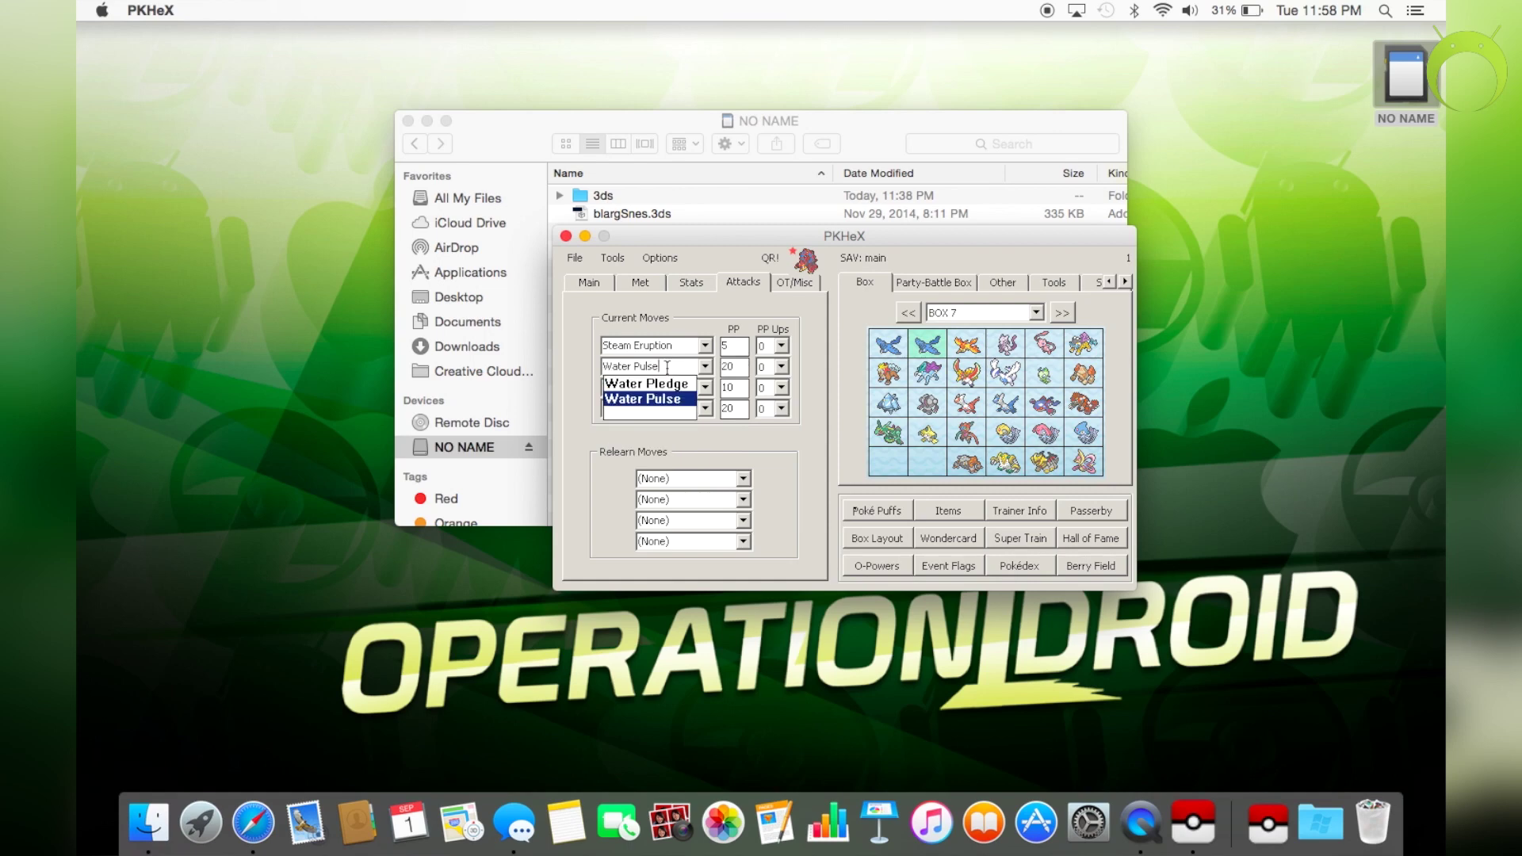
pyautogui.press('Return')
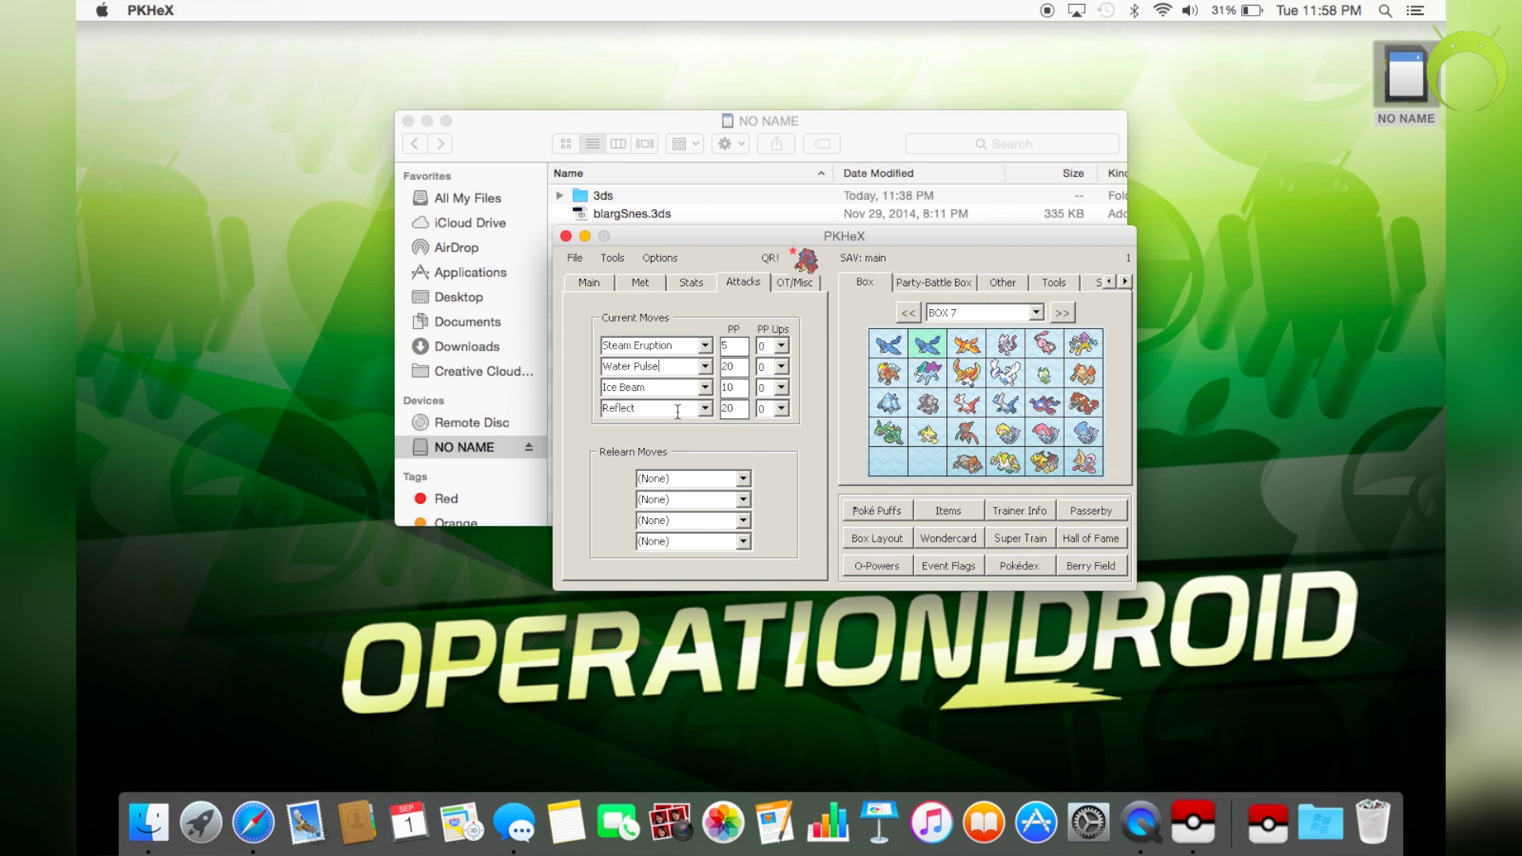
# - Check the Volcanion's trainer and main details and store it in the second slot of BOX 7, replacing the copied Articuno
pyautogui.click(783, 283)
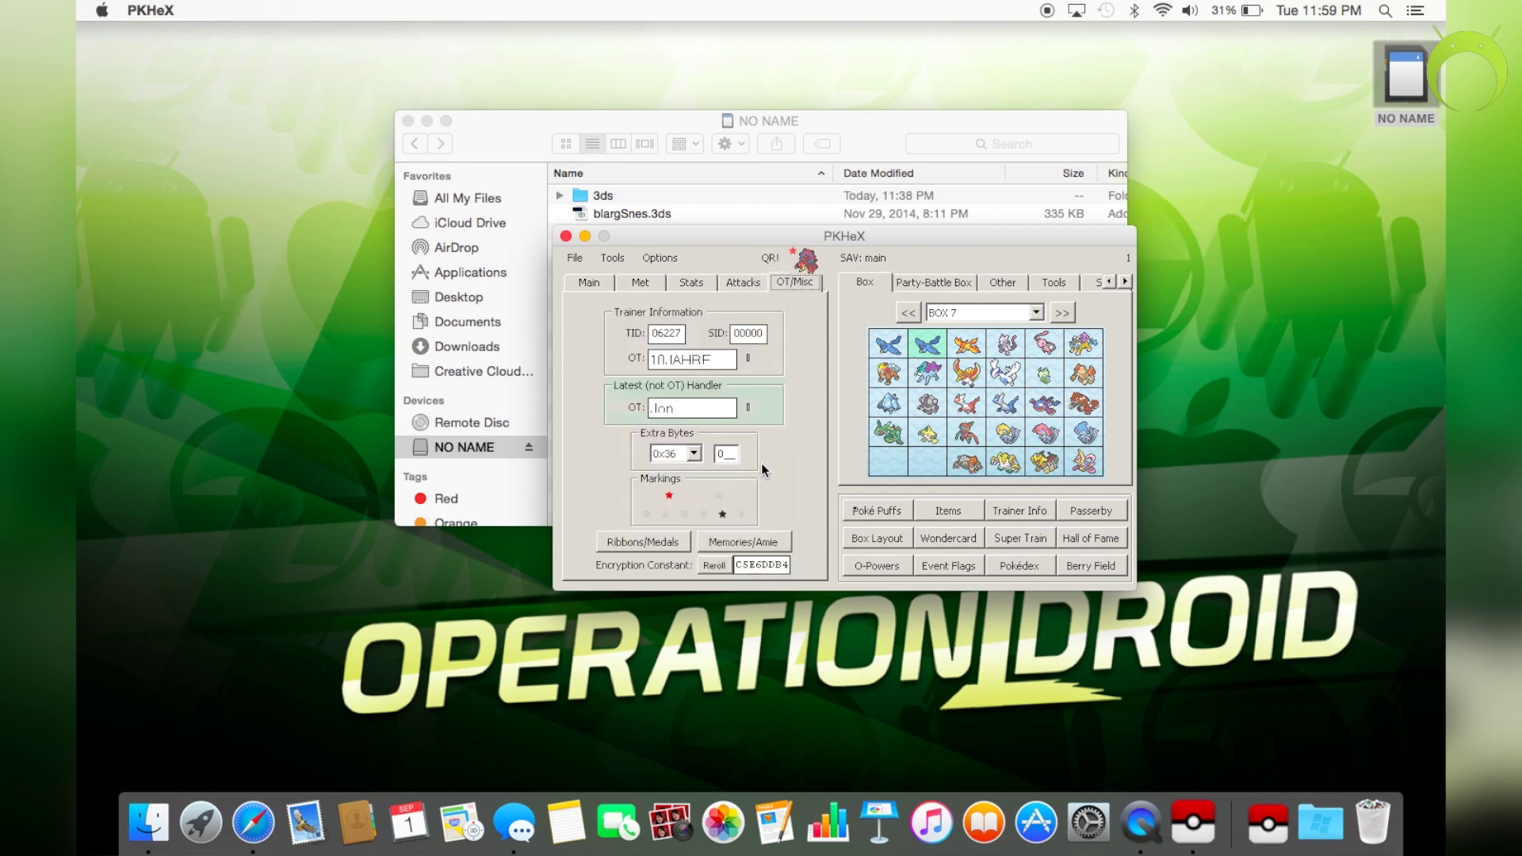
pyautogui.click(596, 289)
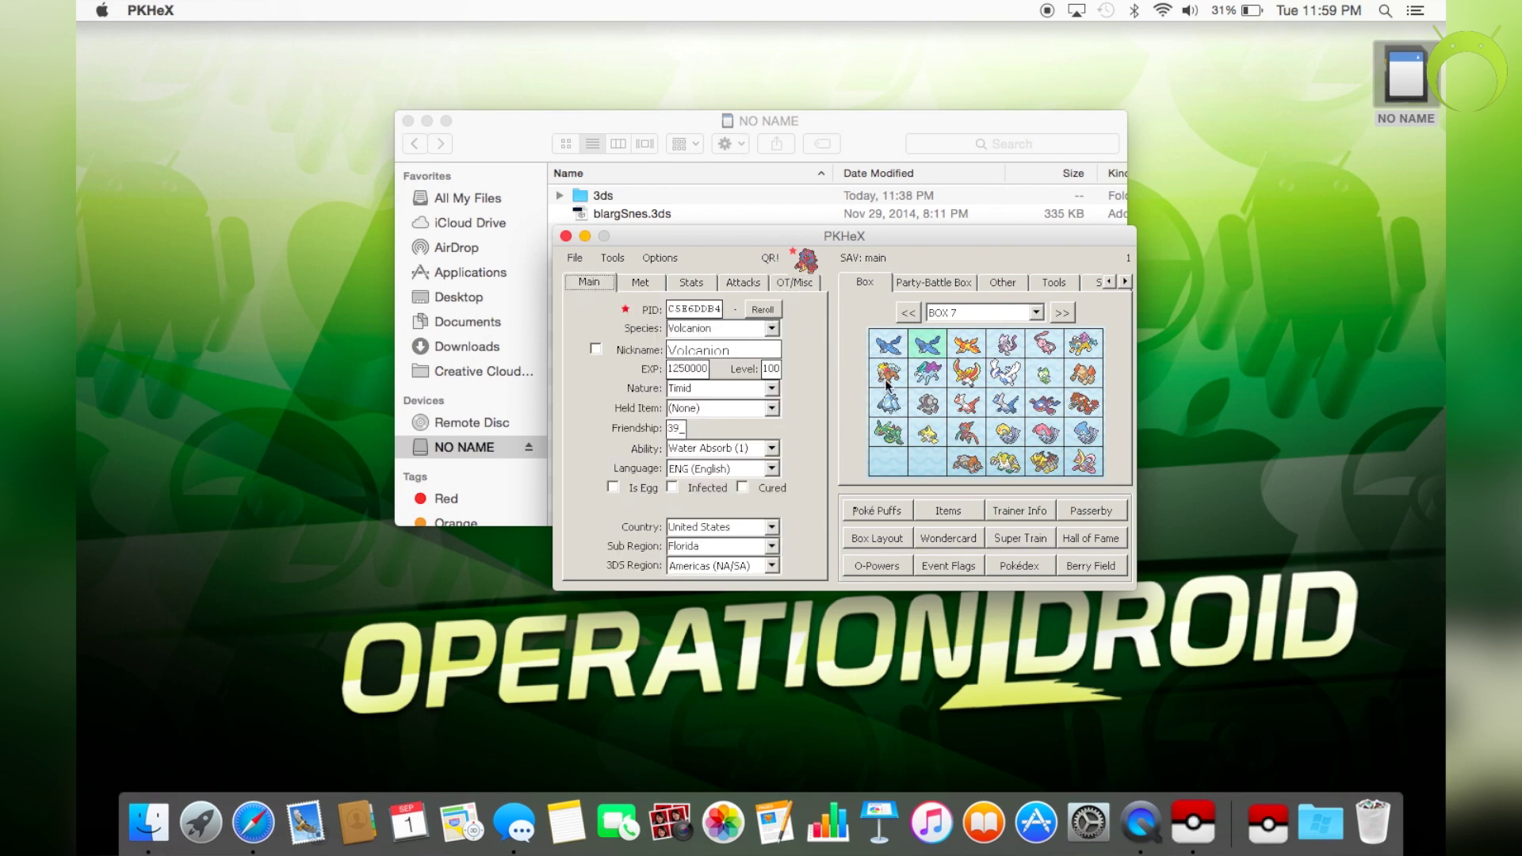
pyautogui.rightClick(935, 353)
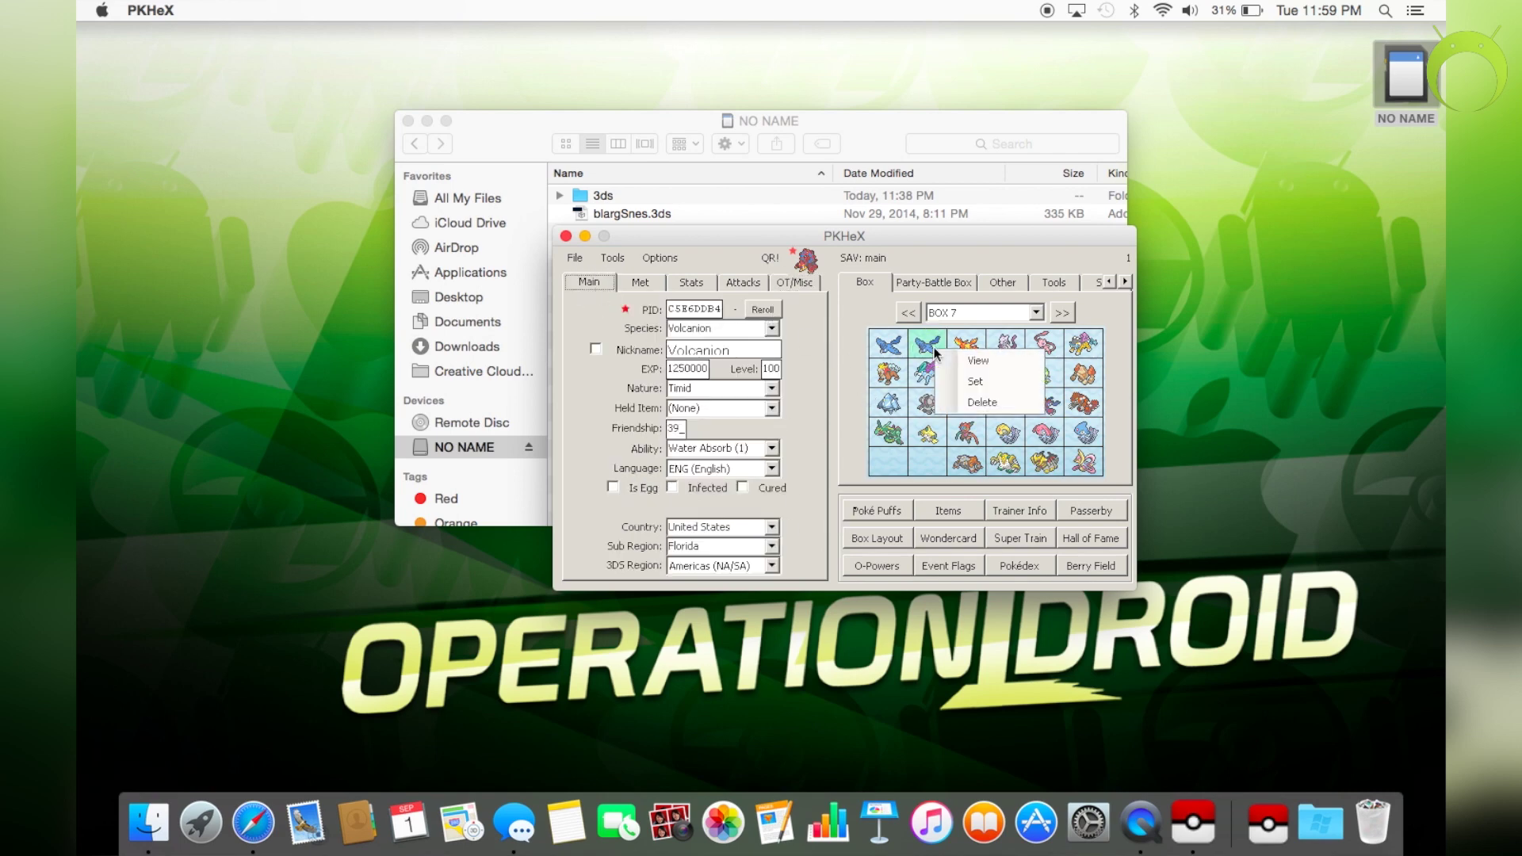
pyautogui.click(979, 381)
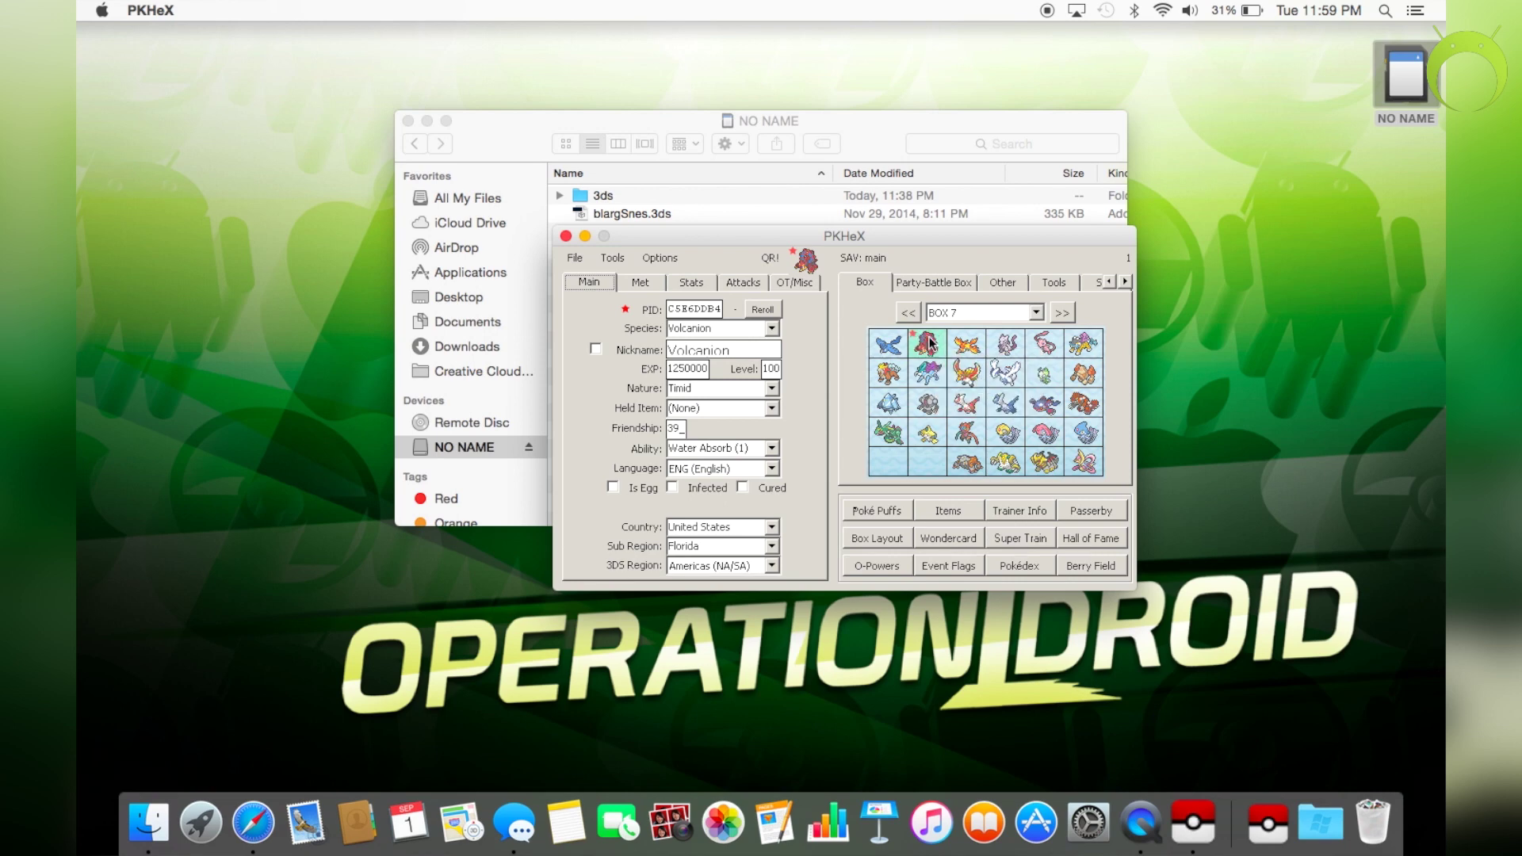
# - Copy the Articuno from BOX 7's first slot into the first slot of the last row and delete that copy
pyautogui.rightClick(886, 347)
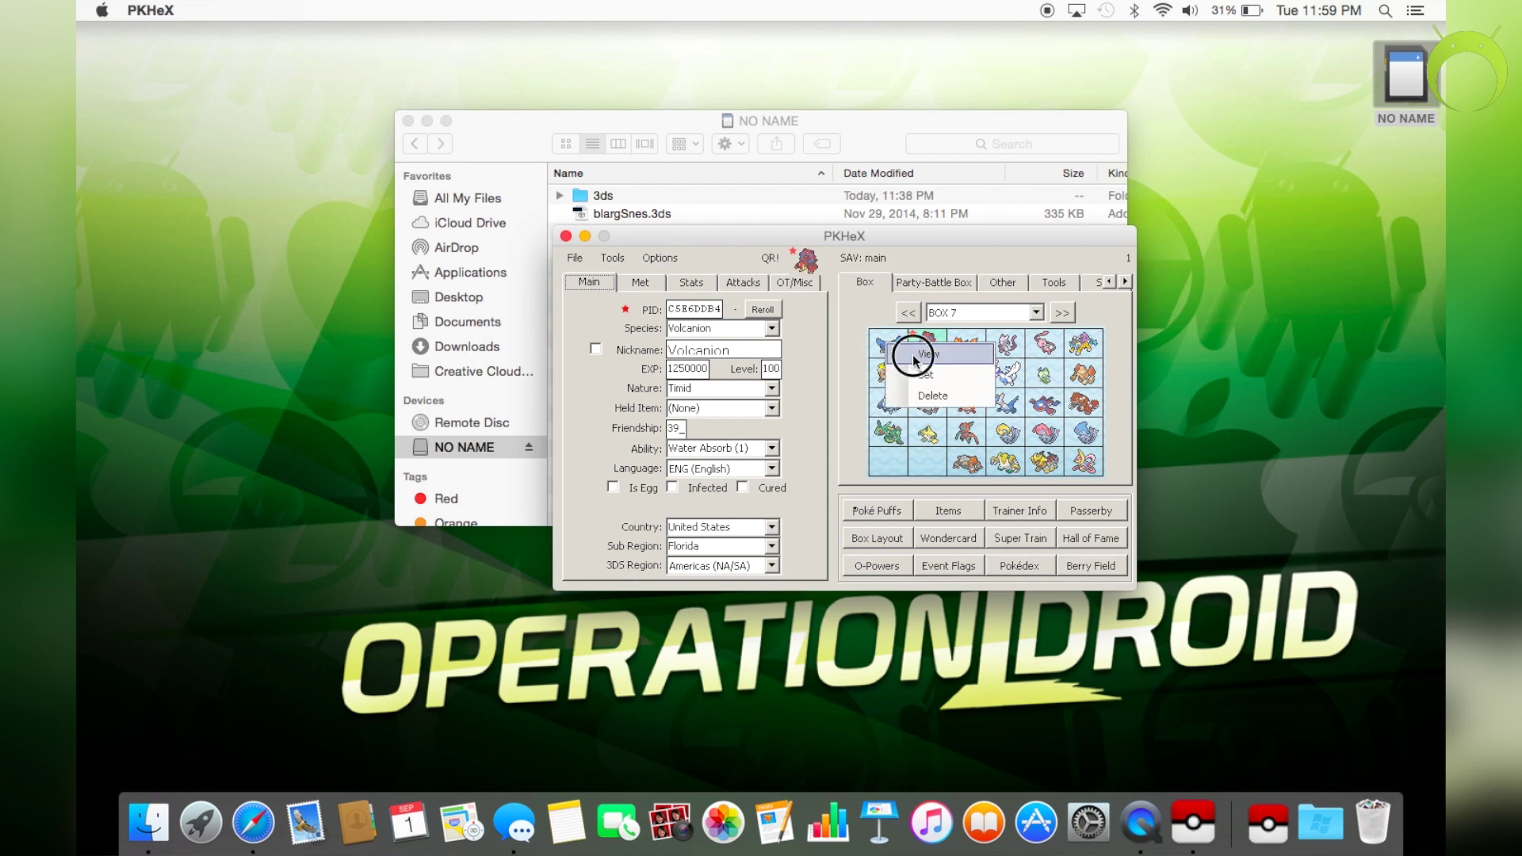
pyautogui.click(914, 354)
pyautogui.rightClick(886, 456)
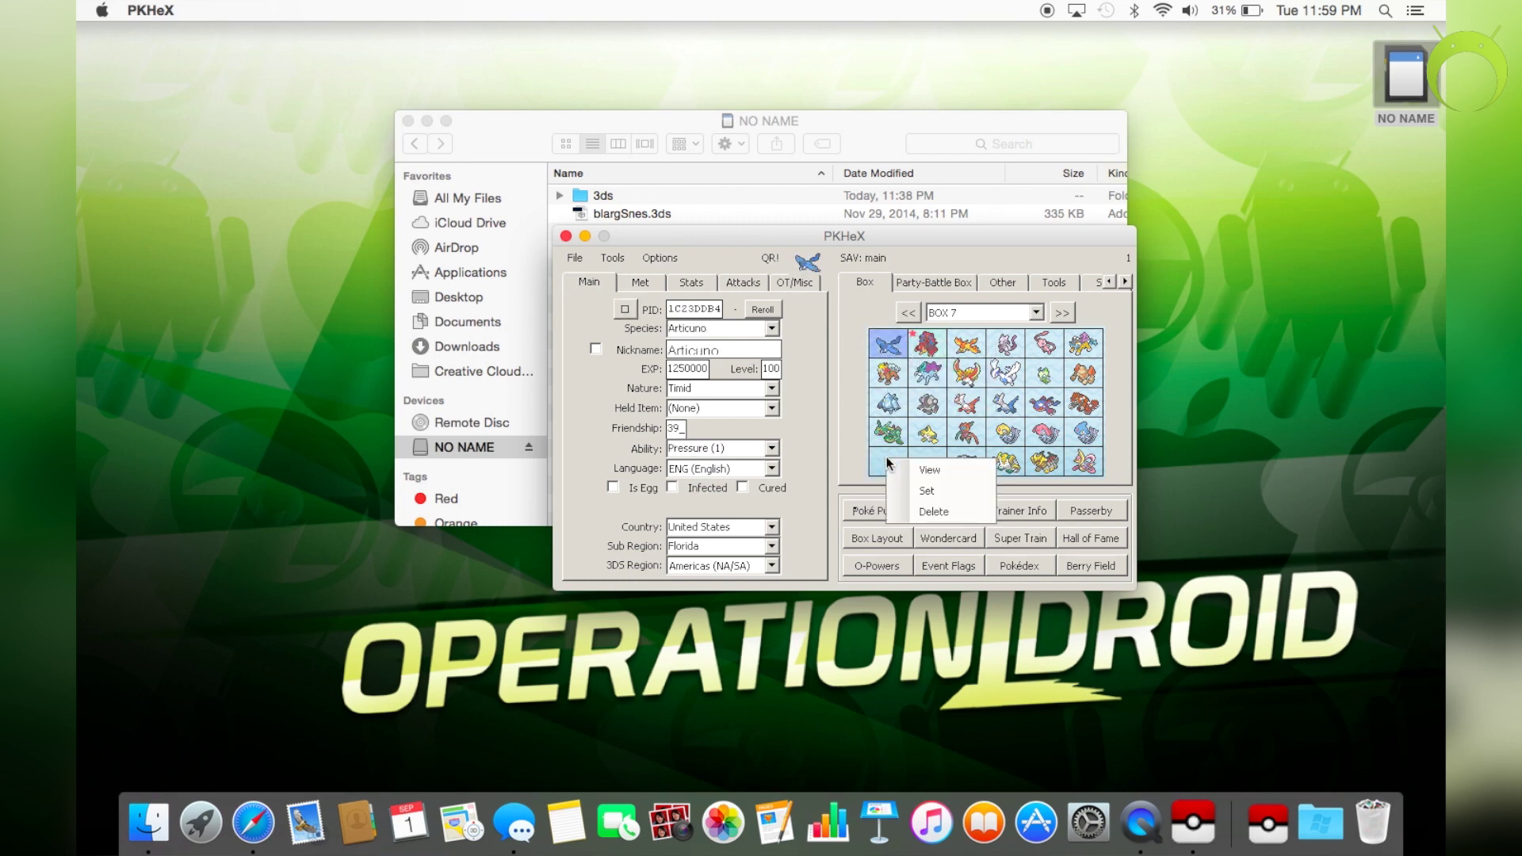
pyautogui.click(926, 484)
pyautogui.rightClick(887, 467)
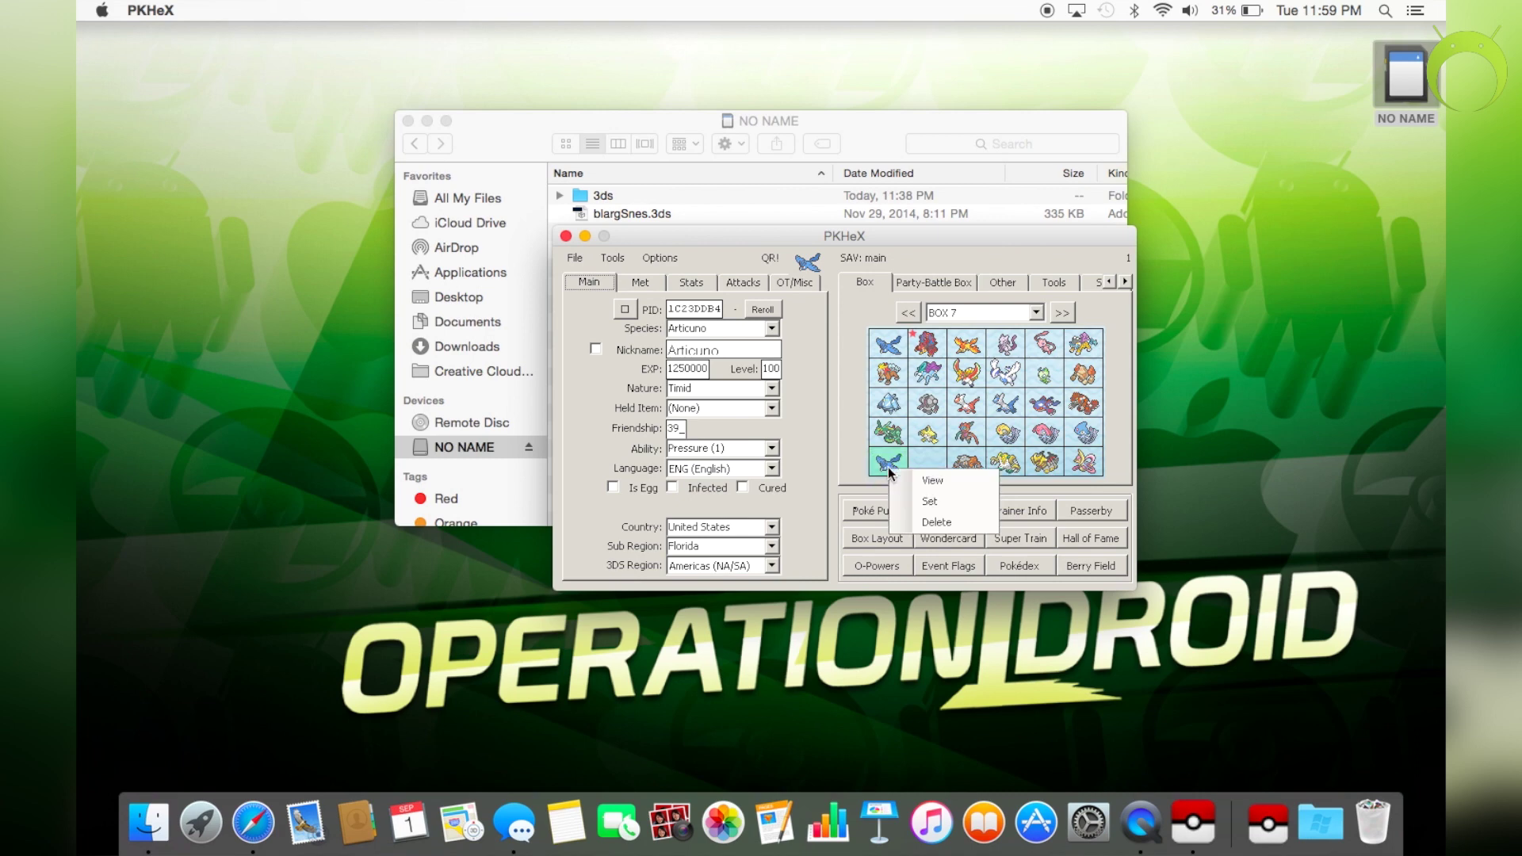
pyautogui.click(940, 517)
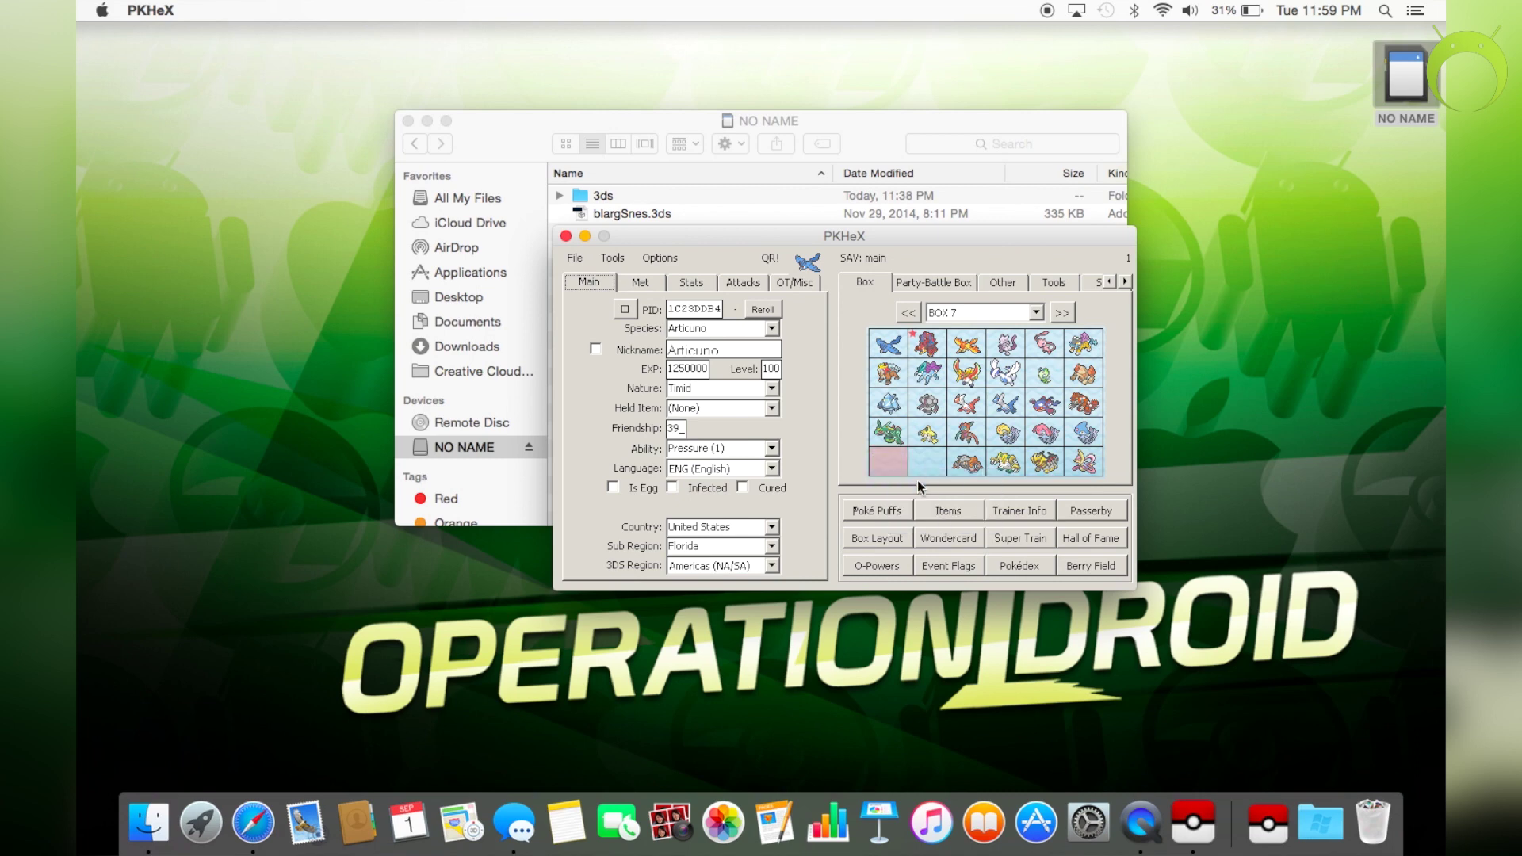
# - Look over the party, battle box, daycare and tools sections, and export the edited save over main in the saveDataBackup folder
pyautogui.click(961, 284)
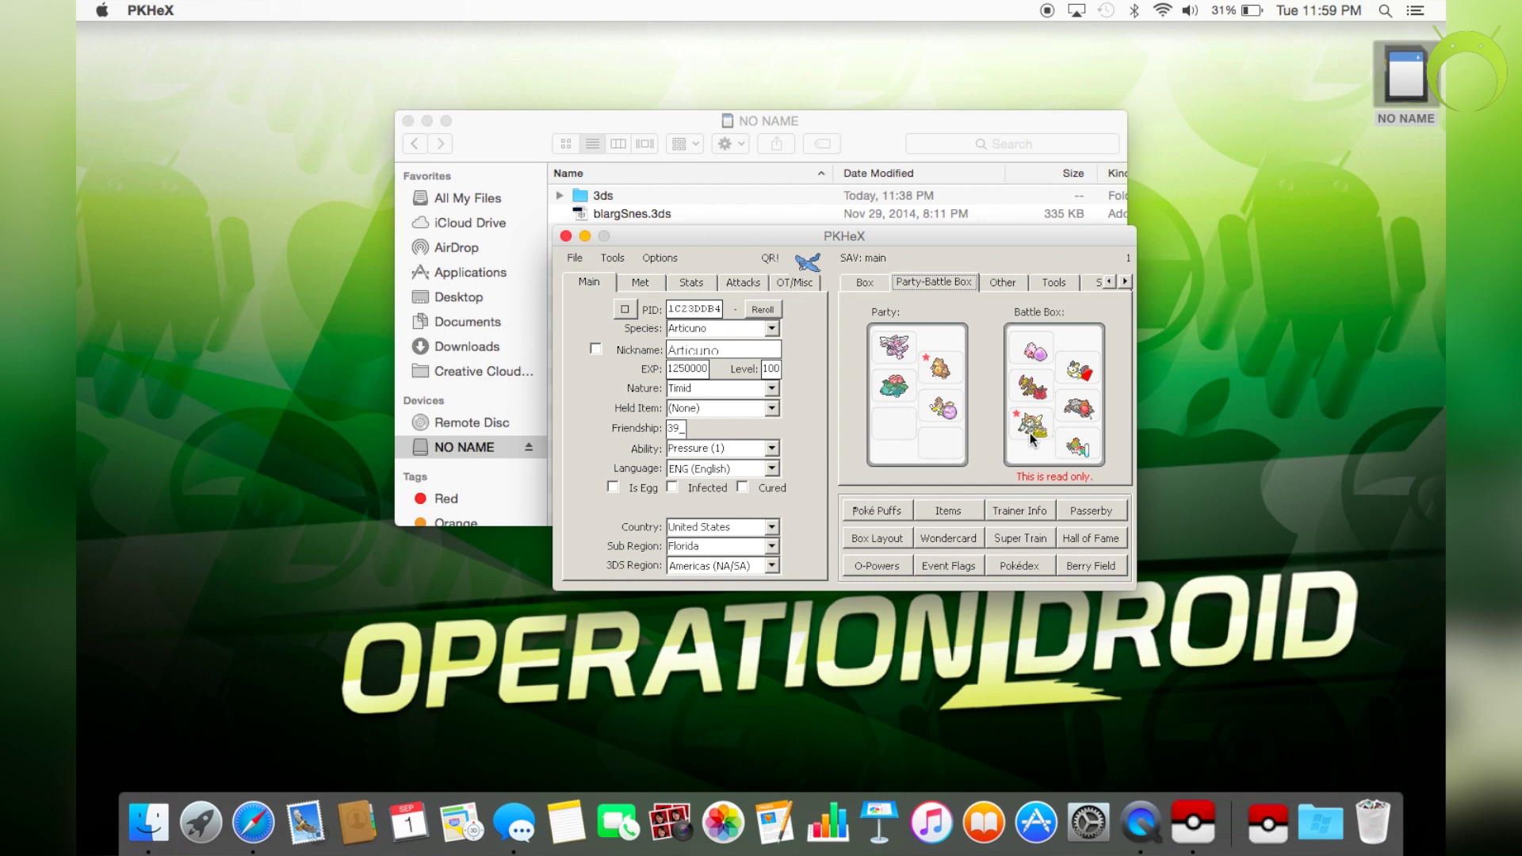
pyautogui.click(1005, 283)
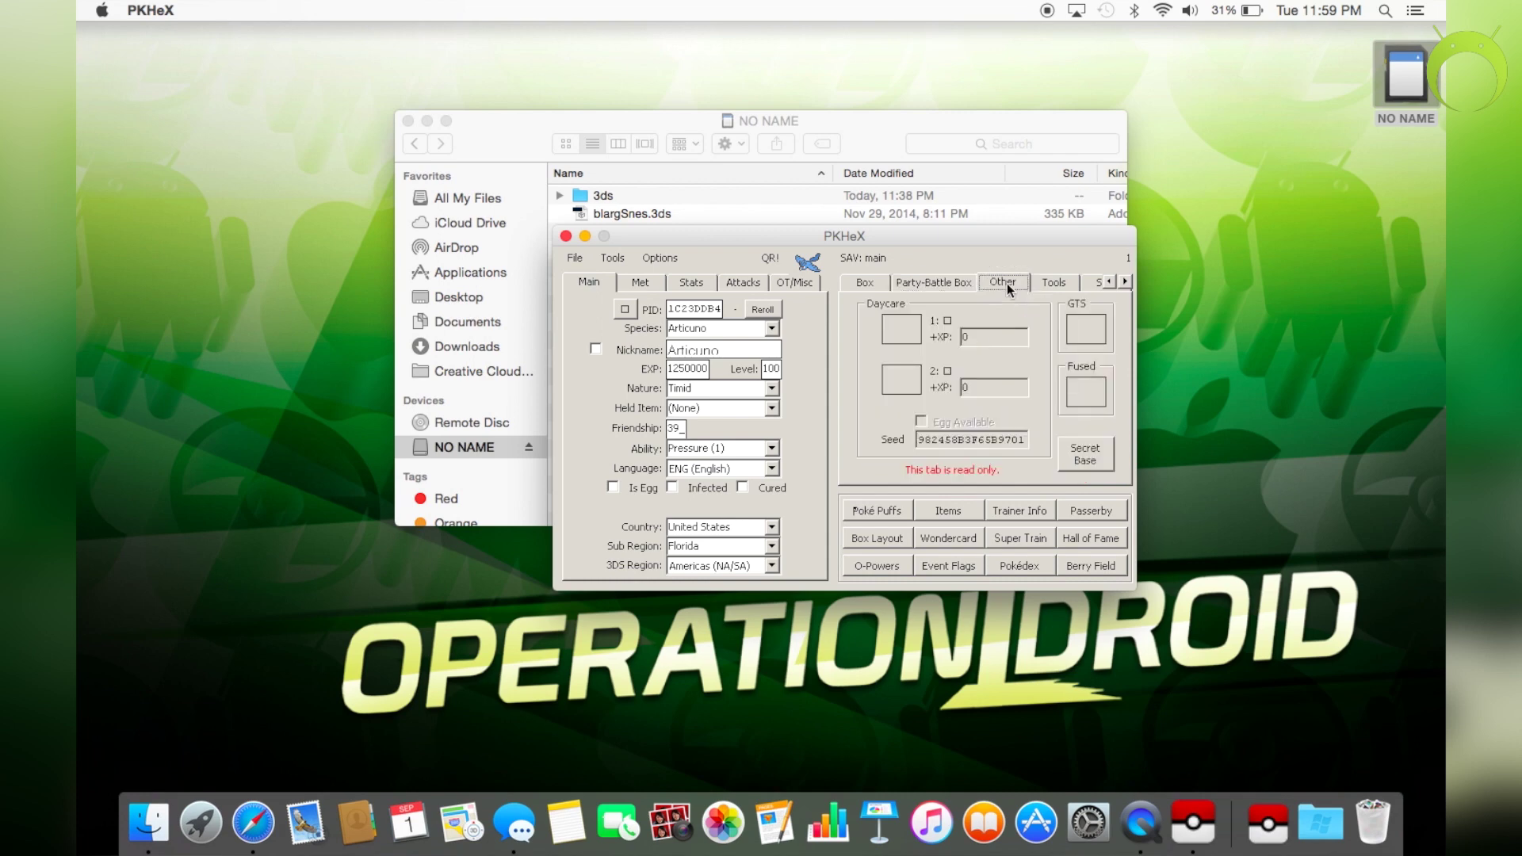
pyautogui.click(1051, 284)
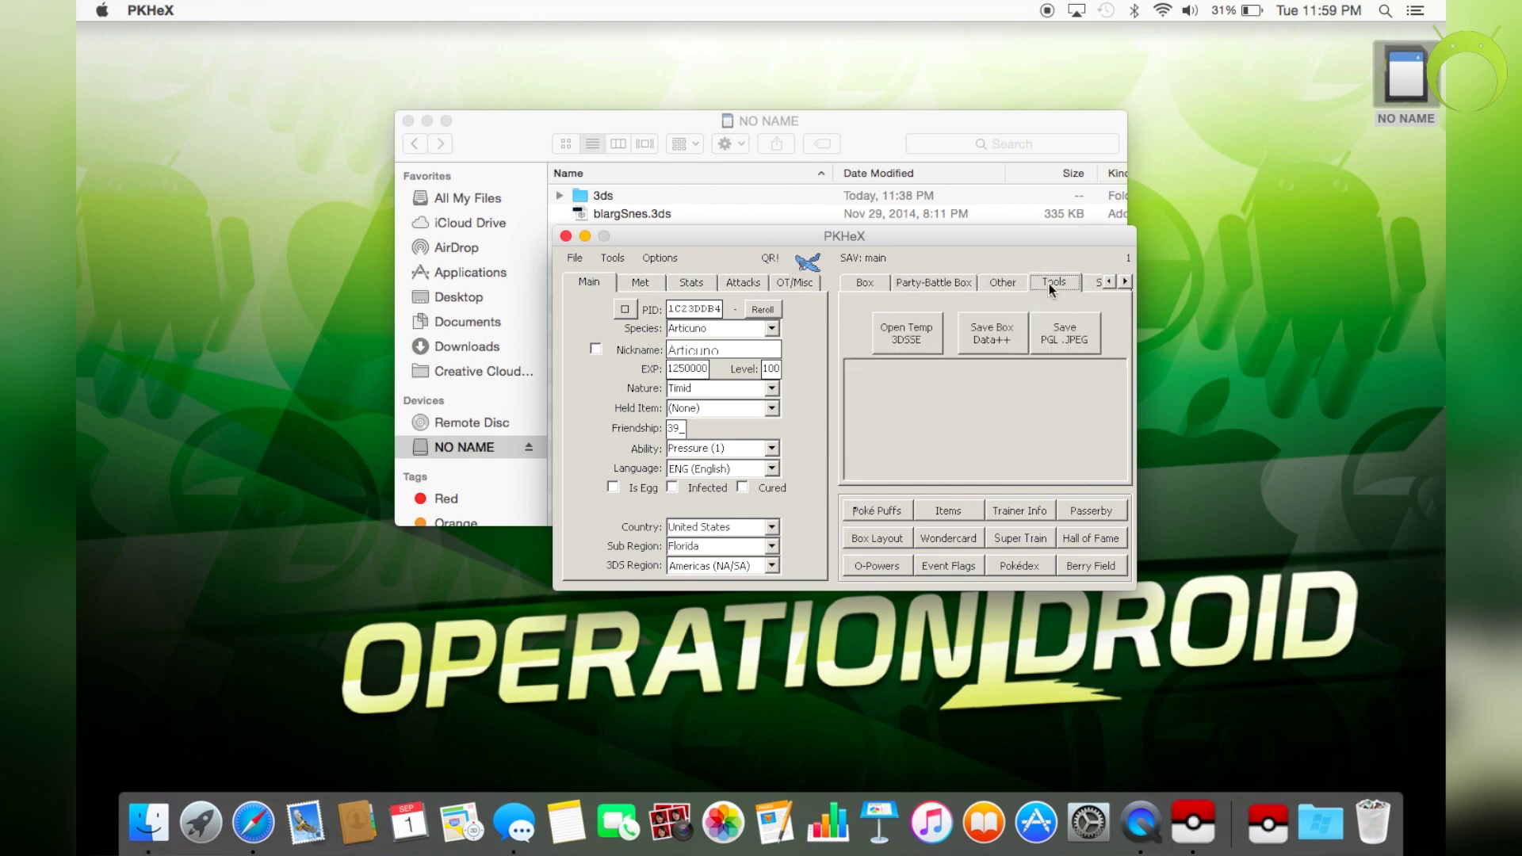
pyautogui.click(1096, 283)
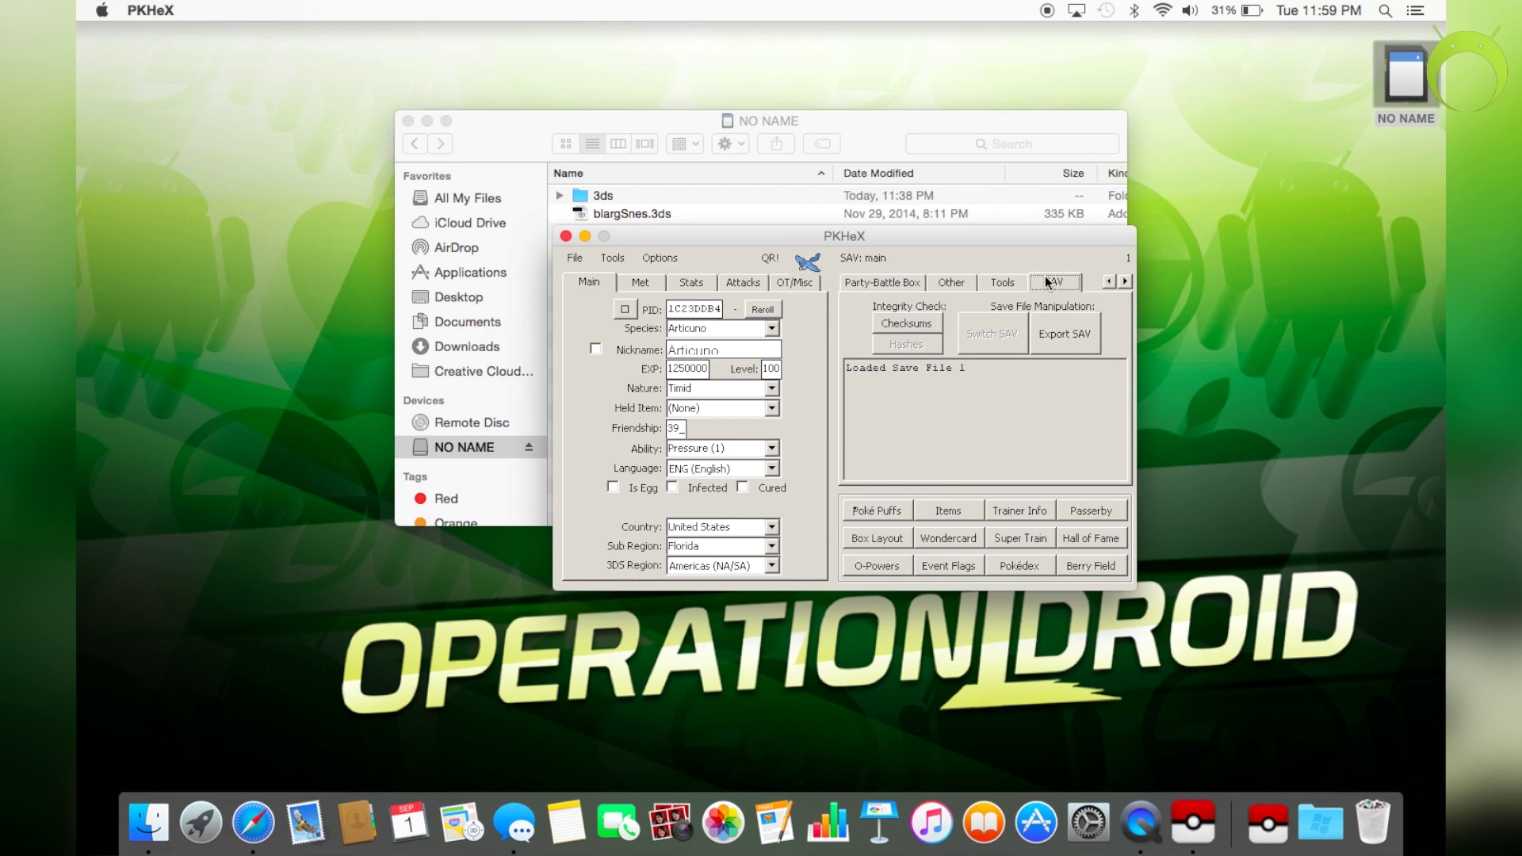
pyautogui.click(1055, 339)
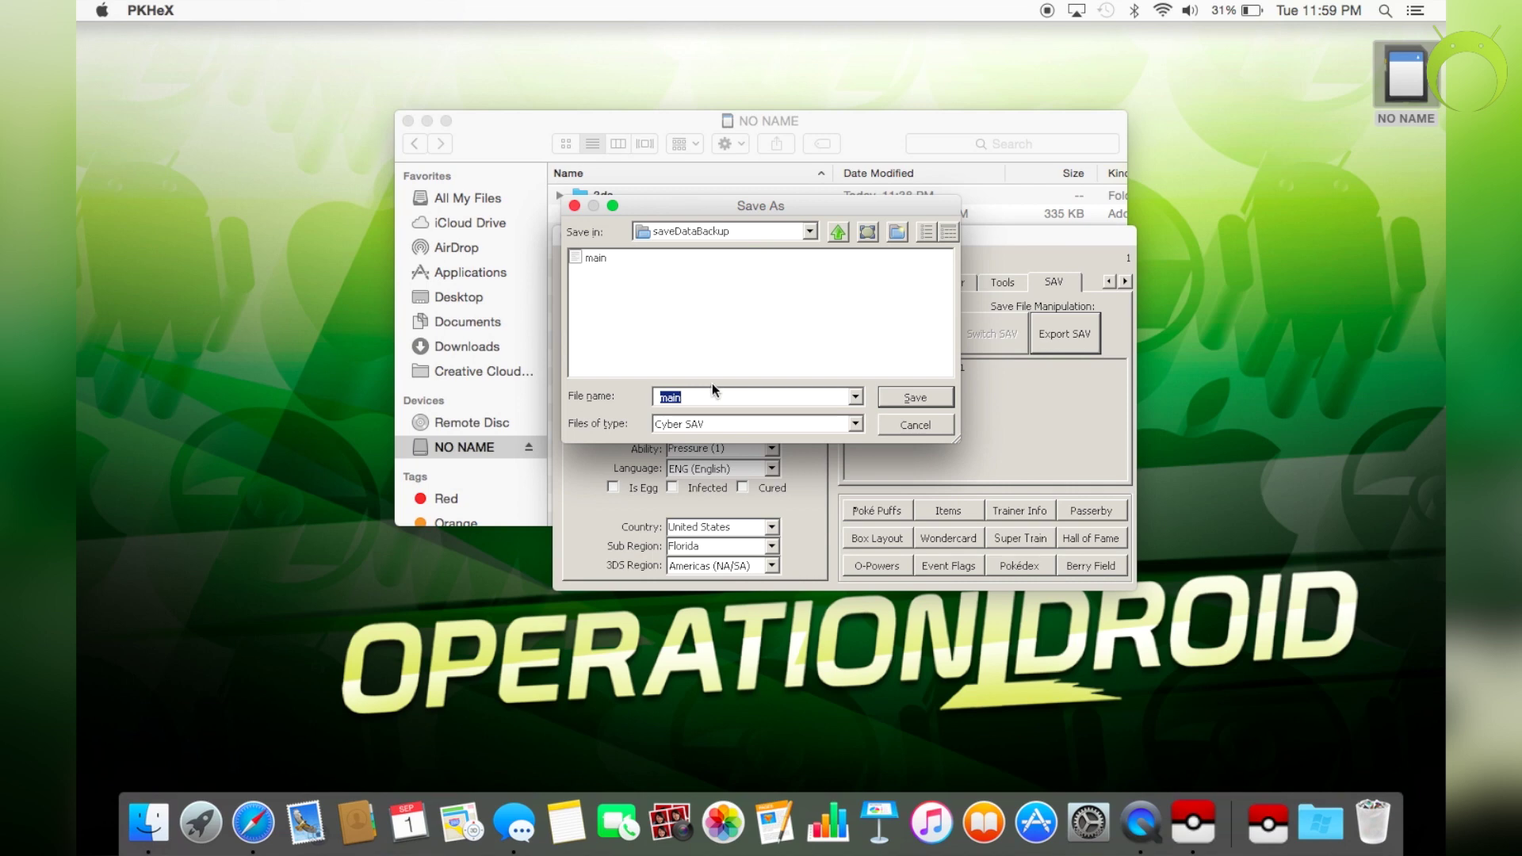
pyautogui.click(932, 395)
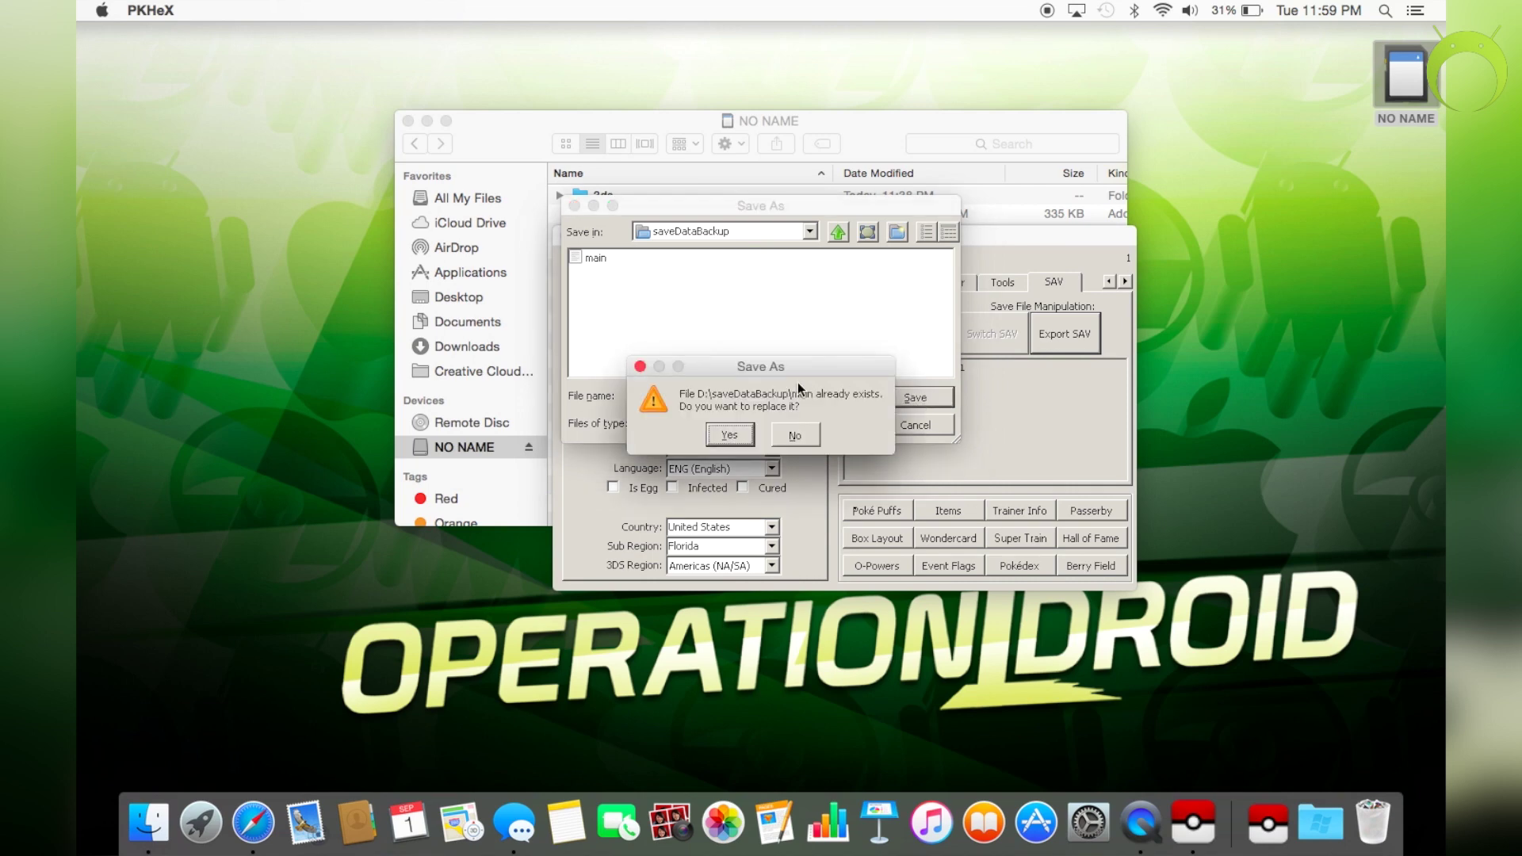
pyautogui.click(731, 436)
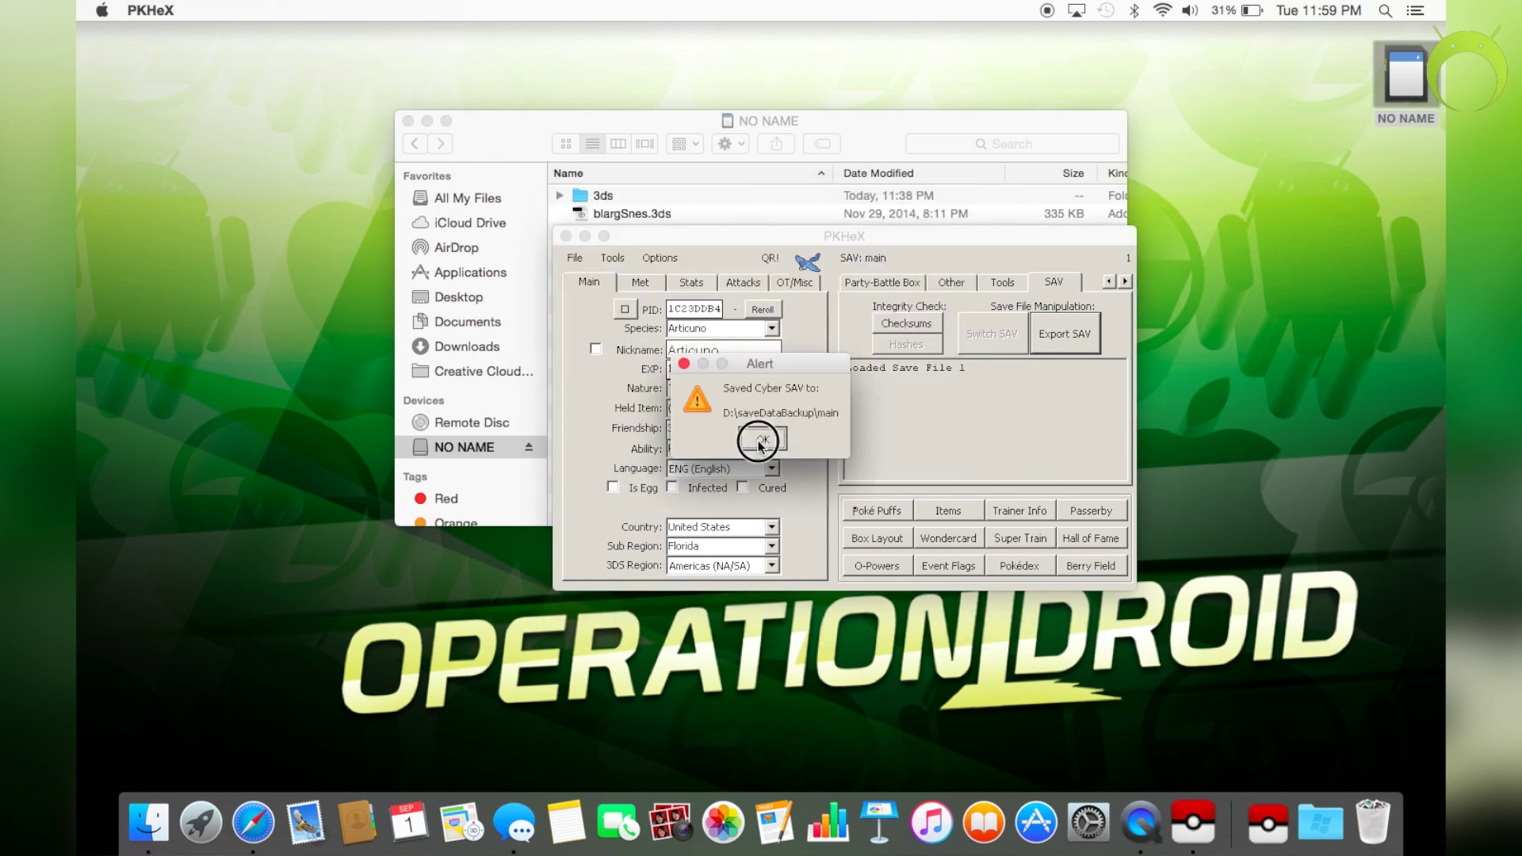
pyautogui.click(760, 441)
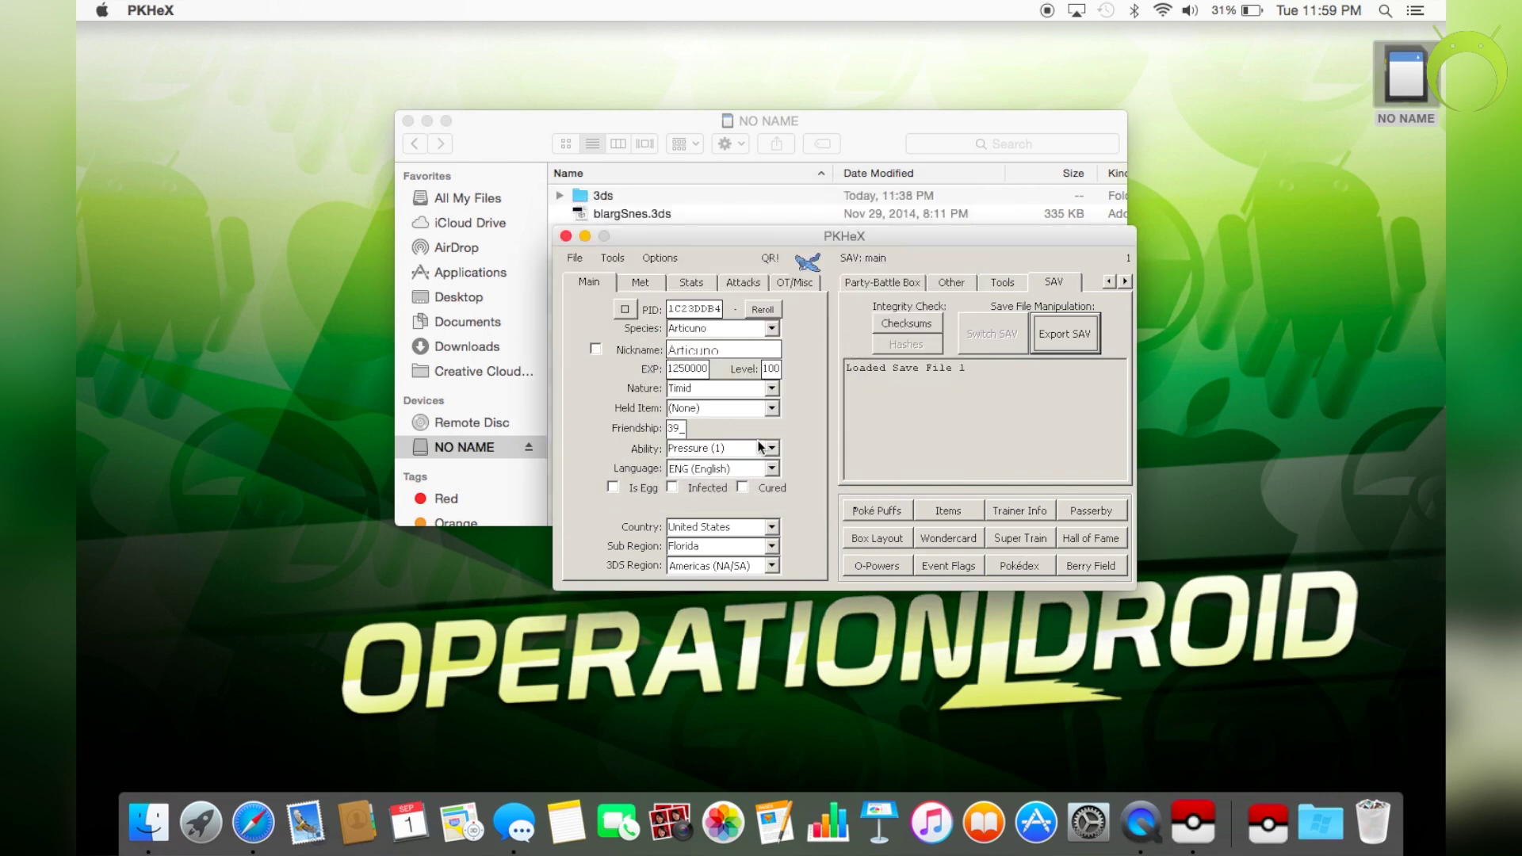
# - Close PKHeX and eject the NO NAME card in Finder
pyautogui.click(565, 237)
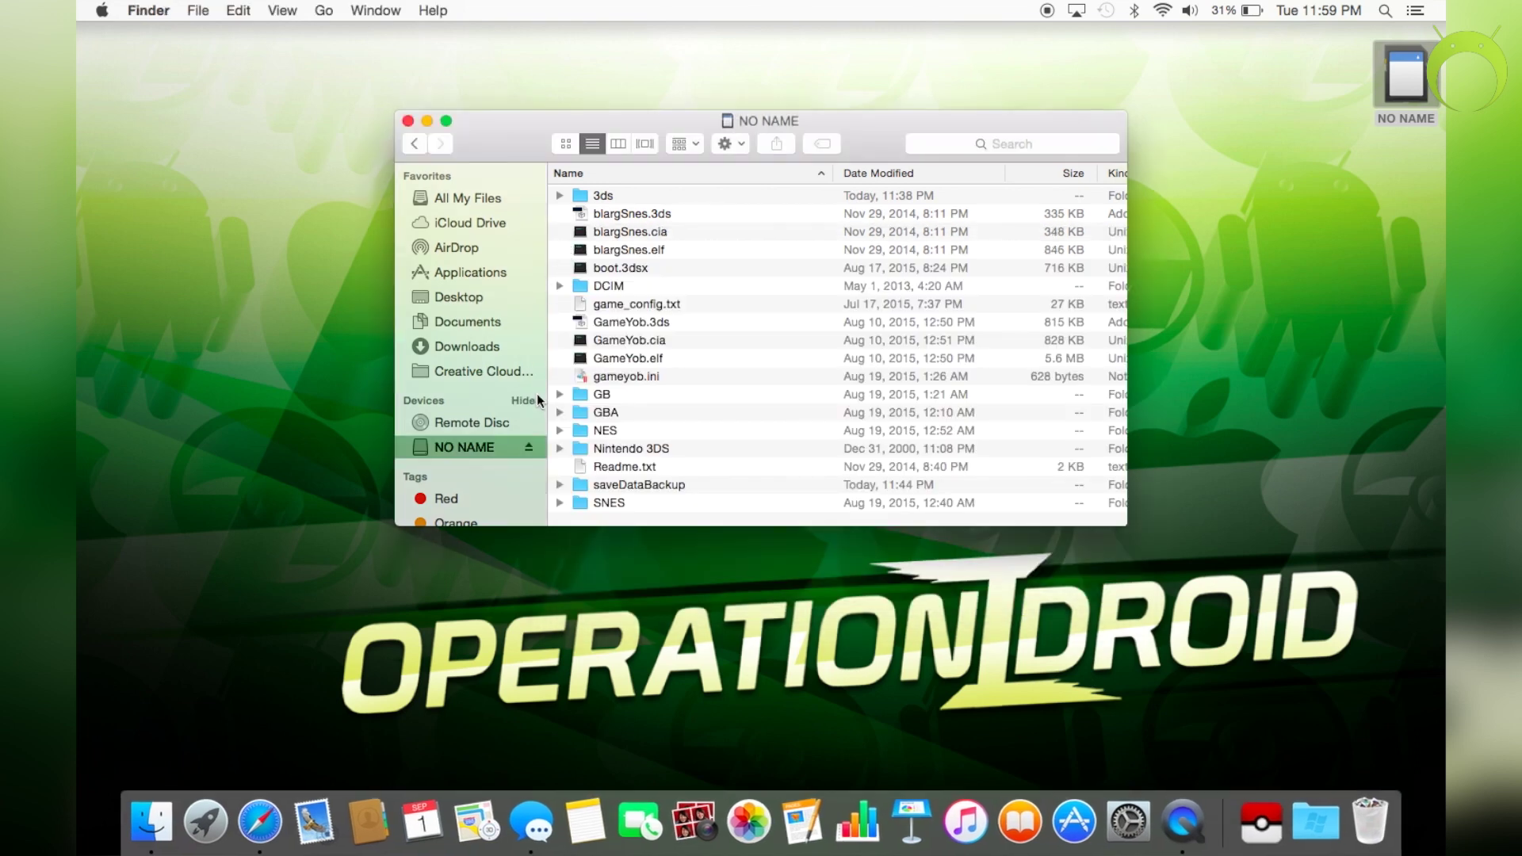
pyautogui.click(528, 447)
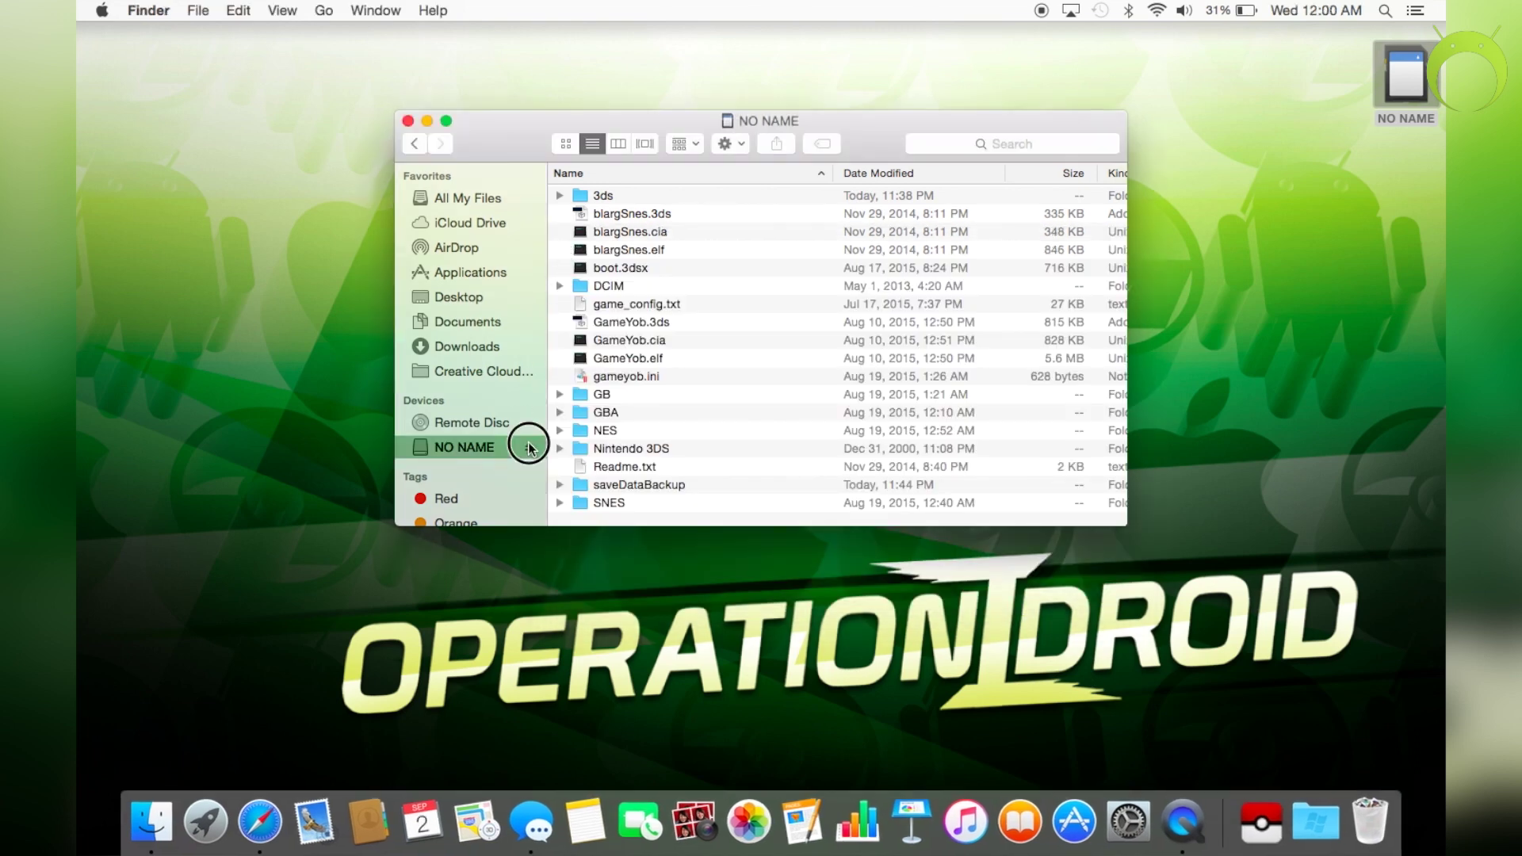